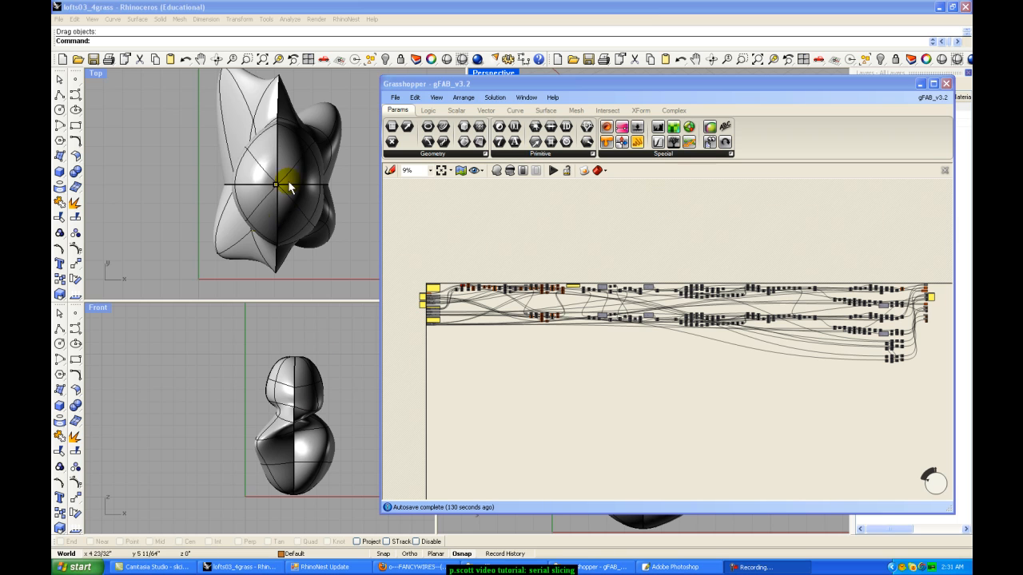
drag(438, 83, 447, 315)
right_drag(737, 155, 750, 173)
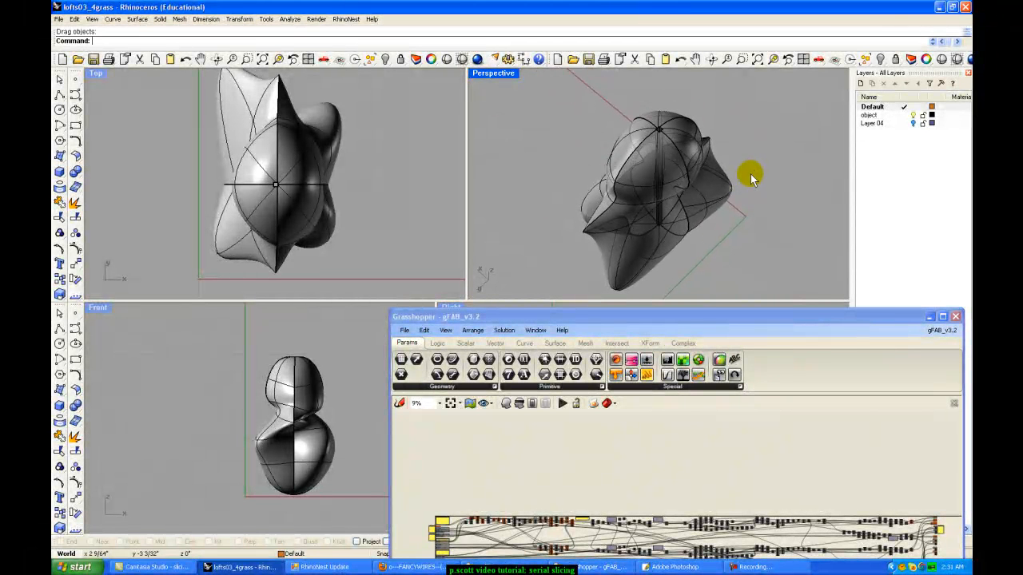
drag(692, 318, 693, 104)
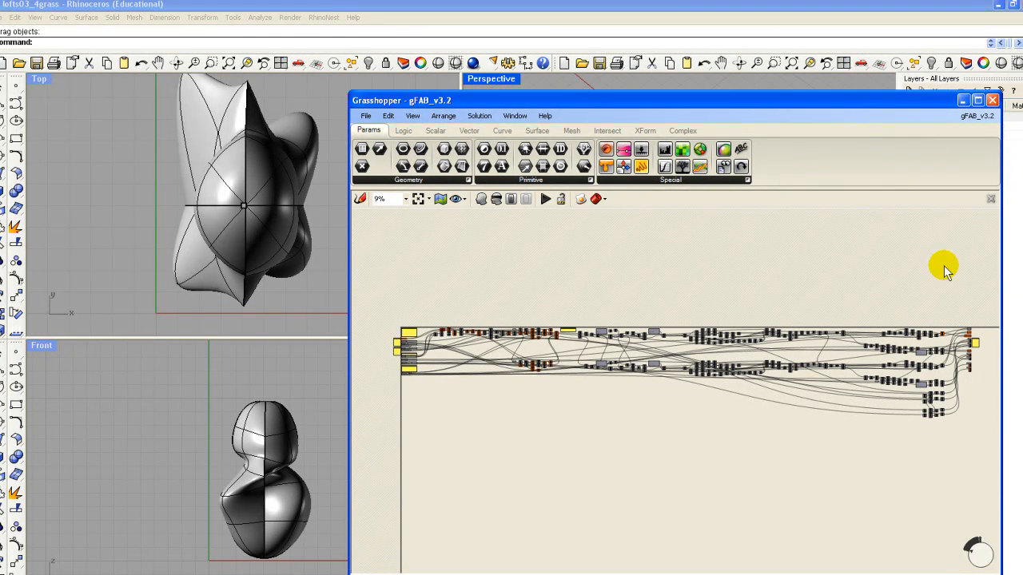
Step: Assign the lofted object in the Perspective viewport to the grillage_object parameter as its one Brep
drag(696, 103, 817, 146)
scroll(560, 400, up, 6)
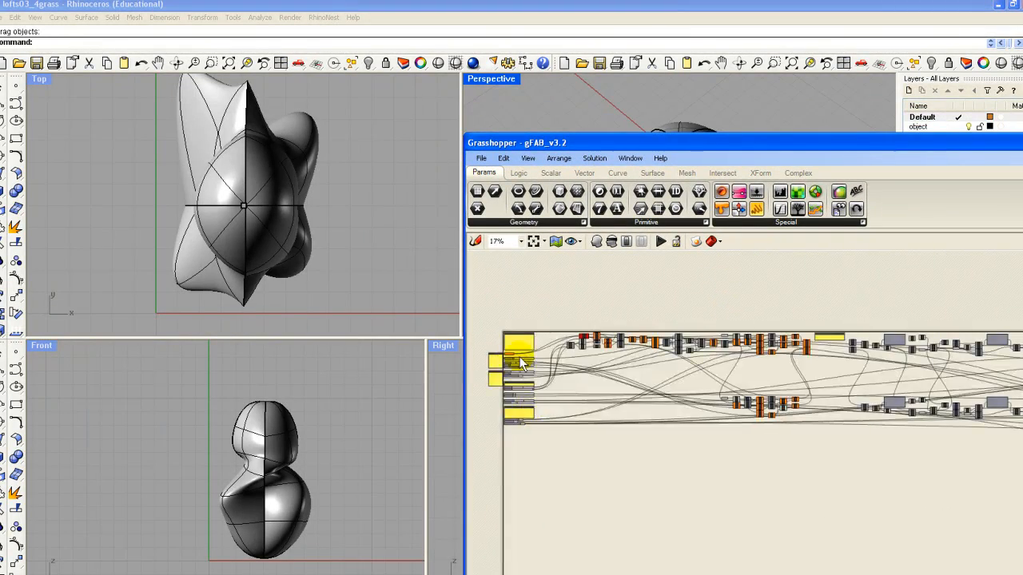
scroll(695, 371, up, 2)
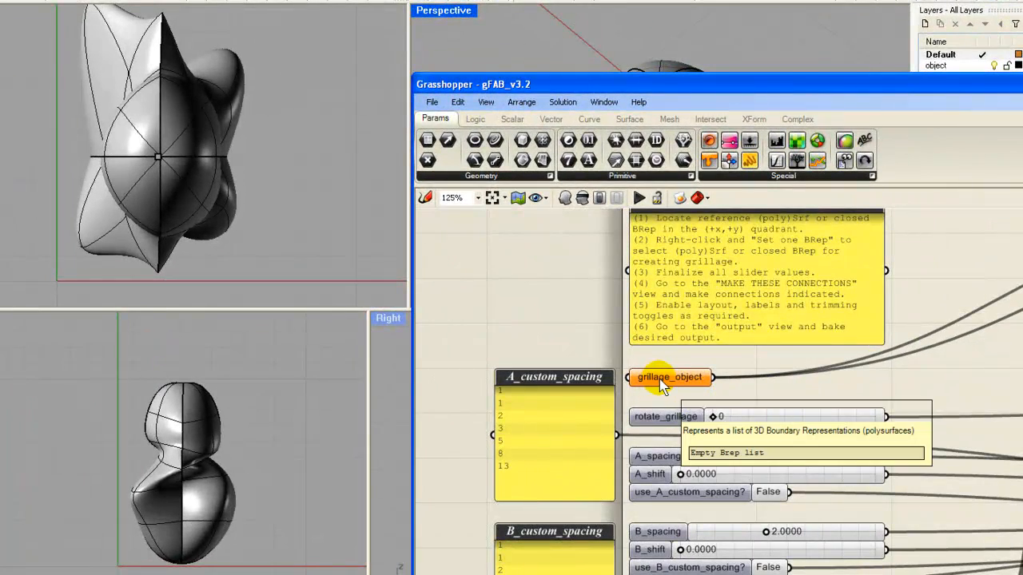
right_click(662, 387)
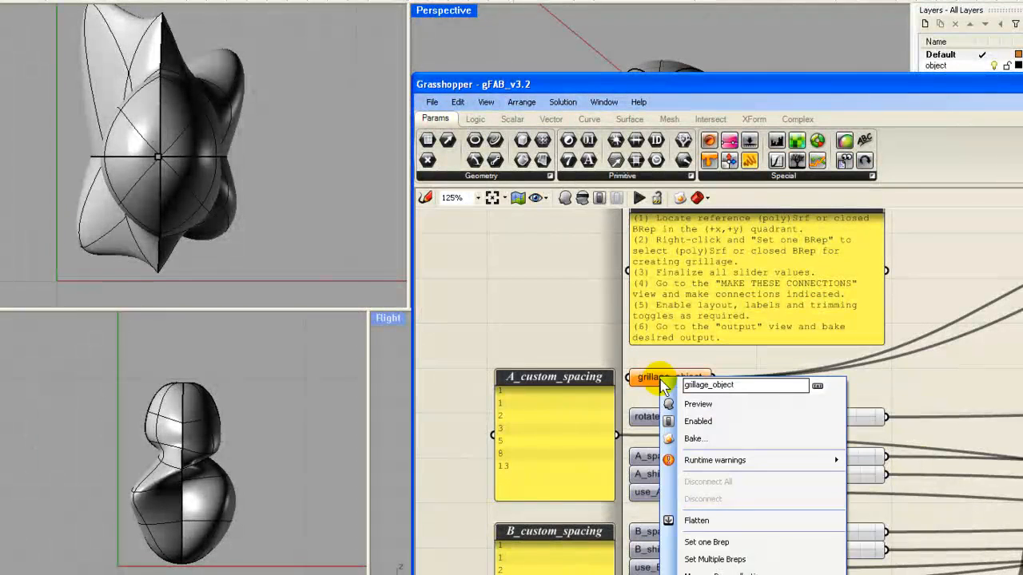
click(772, 543)
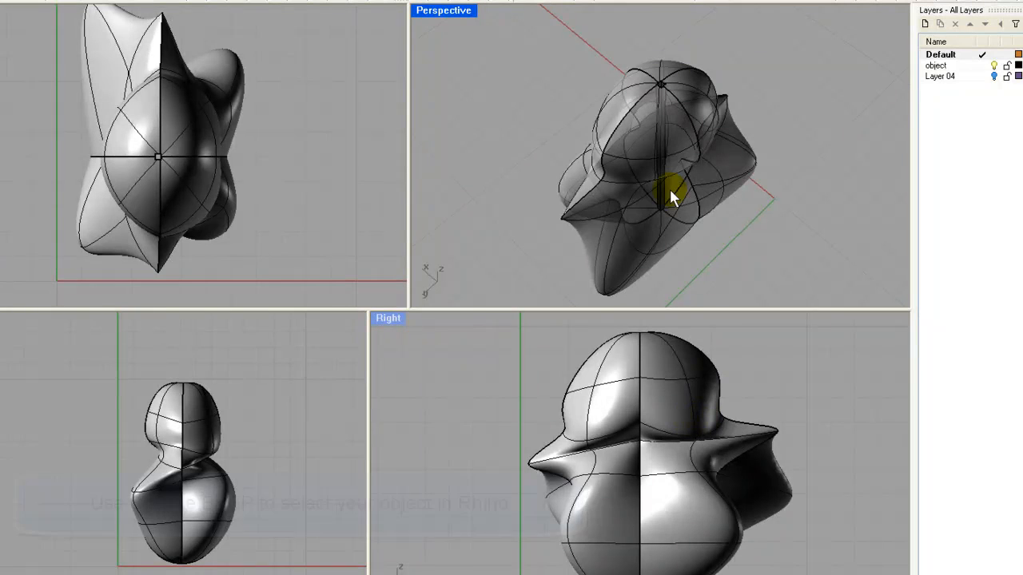
click(635, 142)
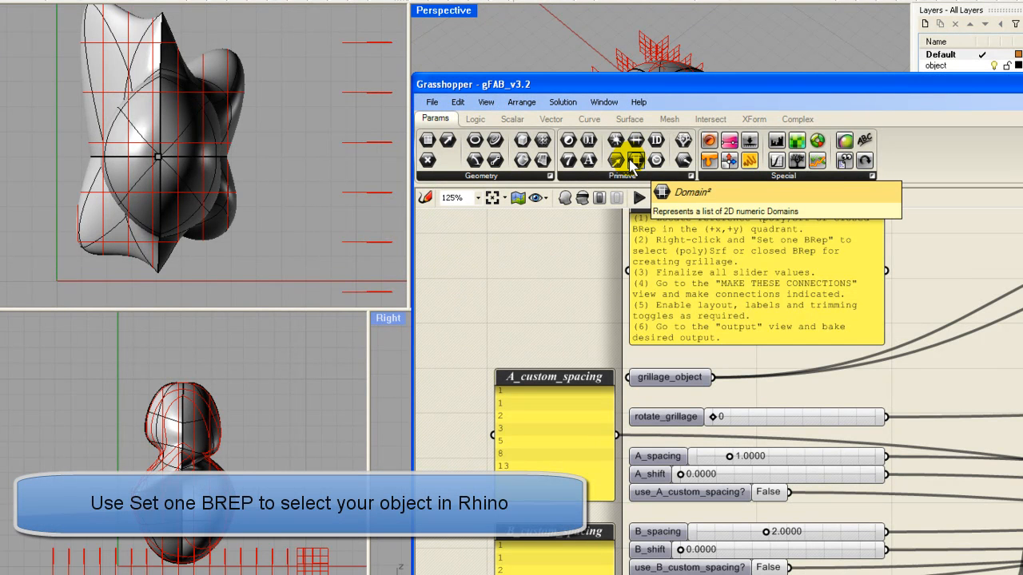
Step: Rotate the object 90 degrees clockwise about its base point in the Right viewport and raise it above the ground plane
drag(541, 85, 1022, 239)
right_drag(715, 235, 520, 105)
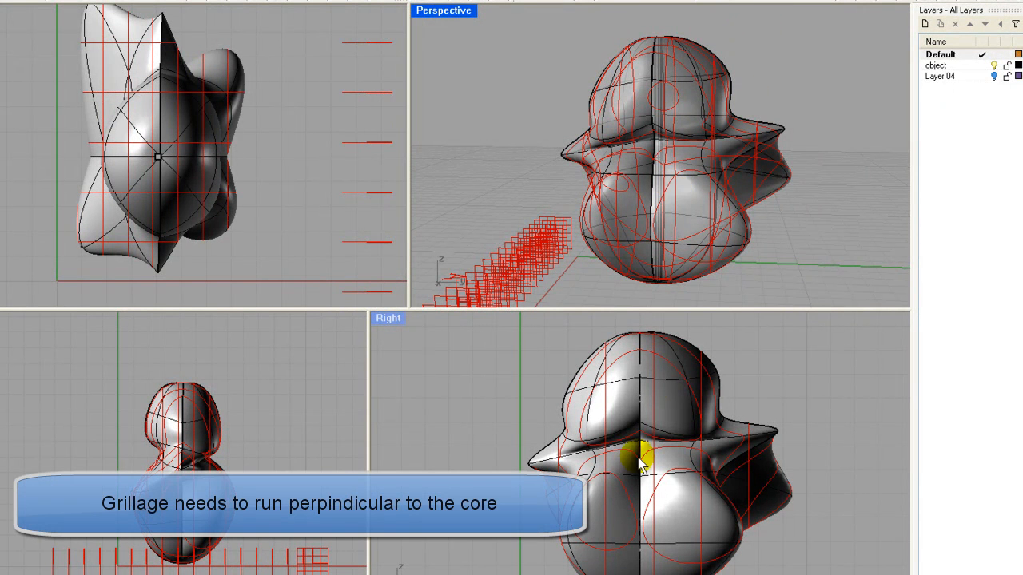
click(645, 429)
scroll(679, 448, down, 4)
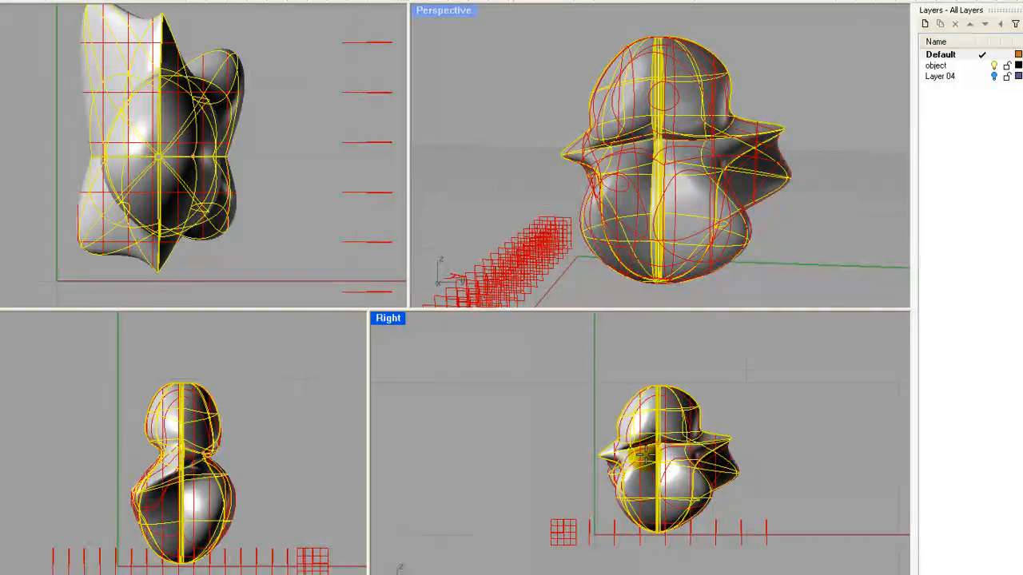
click(650, 534)
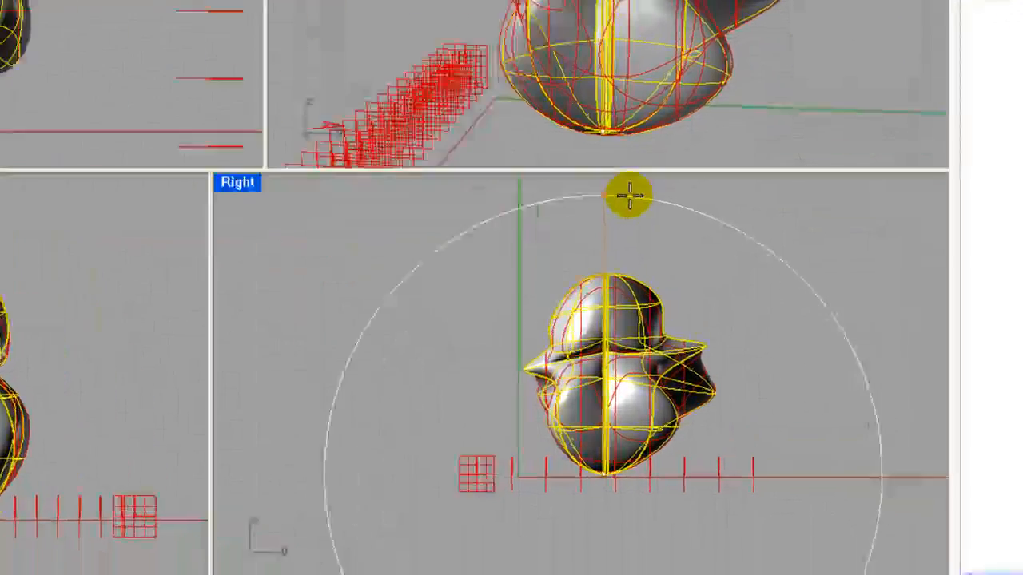
click(675, 328)
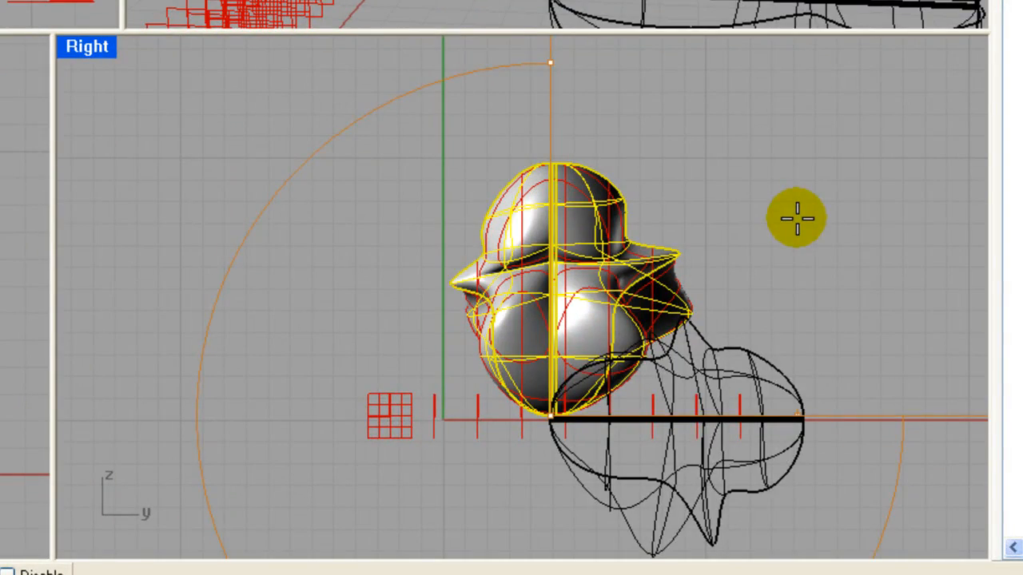
click(797, 216)
click(648, 450)
click(554, 302)
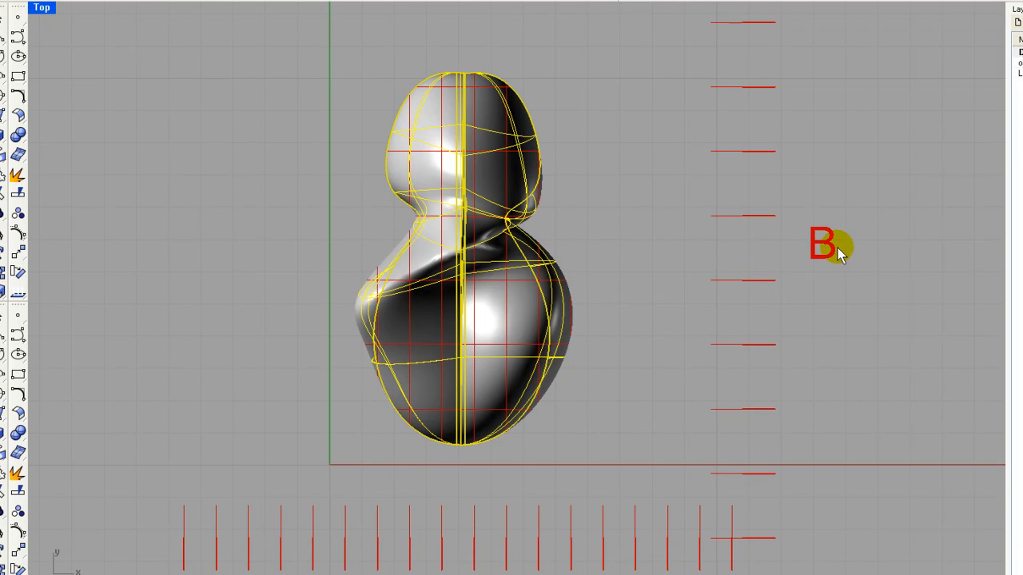
Step: Bring the Grasshopper window back, restore the four-viewport layout from the maximized Top view, and reframe the object in the Front view
drag(1022, 96, 942, 63)
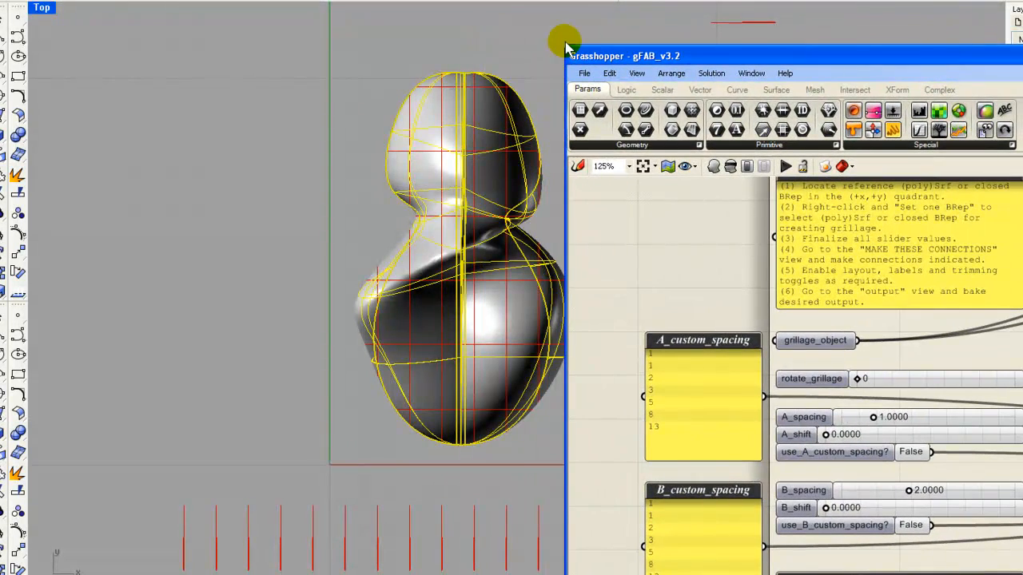
double_click(41, 8)
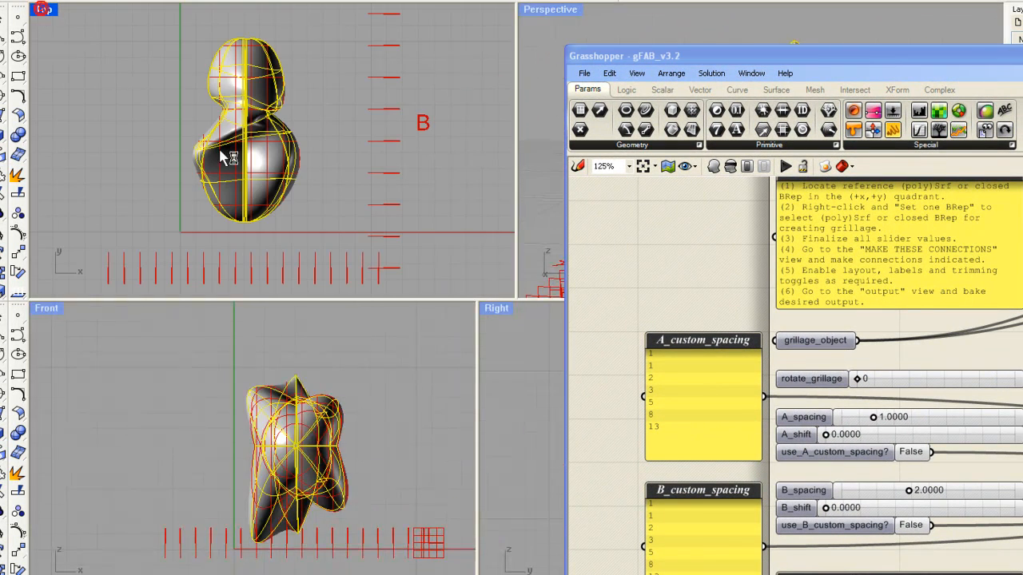
right_drag(412, 424, 322, 433)
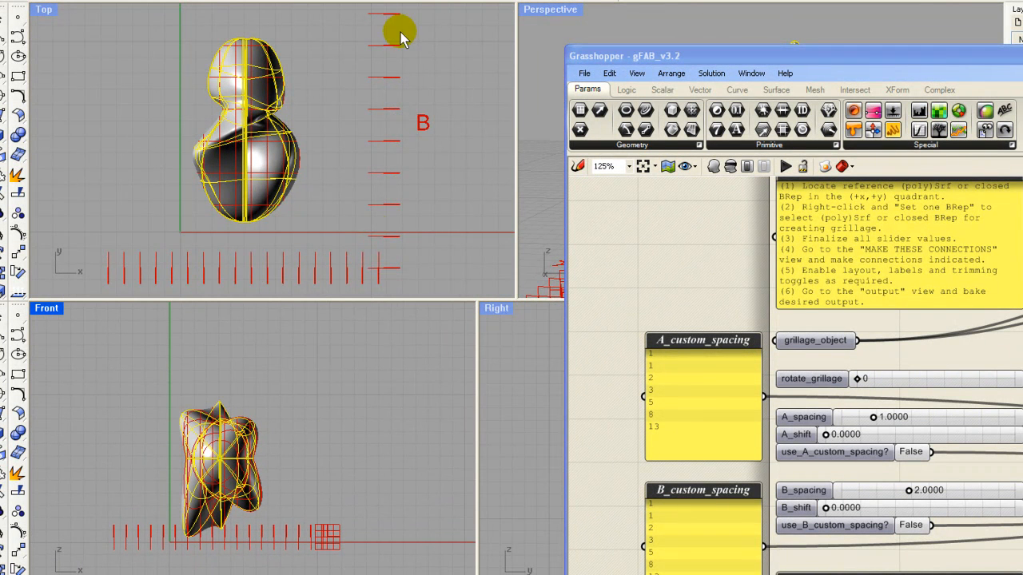
scroll(879, 424, up, 1)
scroll(879, 424, down, 1)
Step: Set the A_spacing slider to about 4.28 to spread the A sections further apart
click(944, 339)
right_drag(945, 339, 829, 298)
right_drag(692, 422, 735, 411)
scroll(755, 388, up, 3)
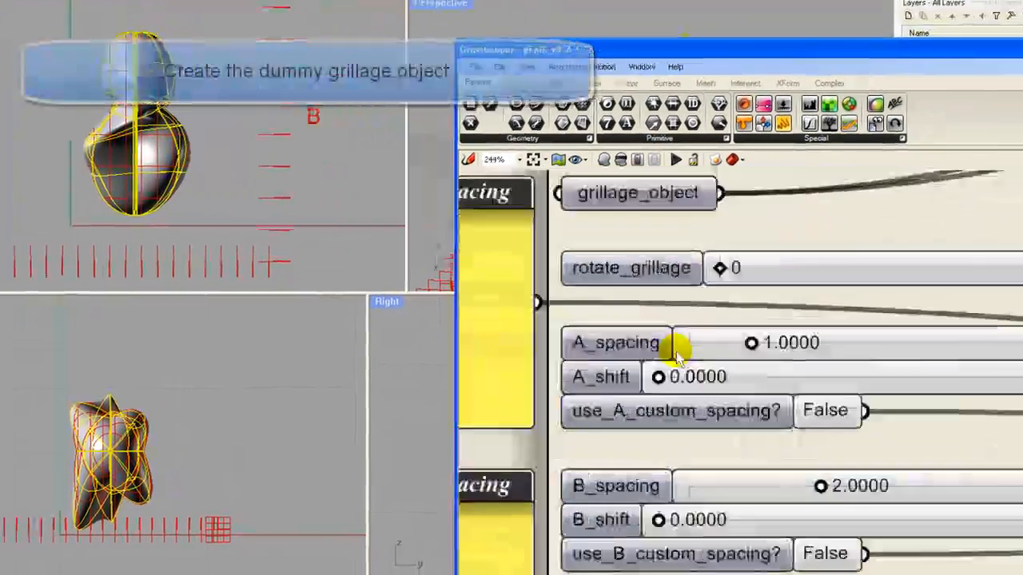
scroll(705, 344, up, 2)
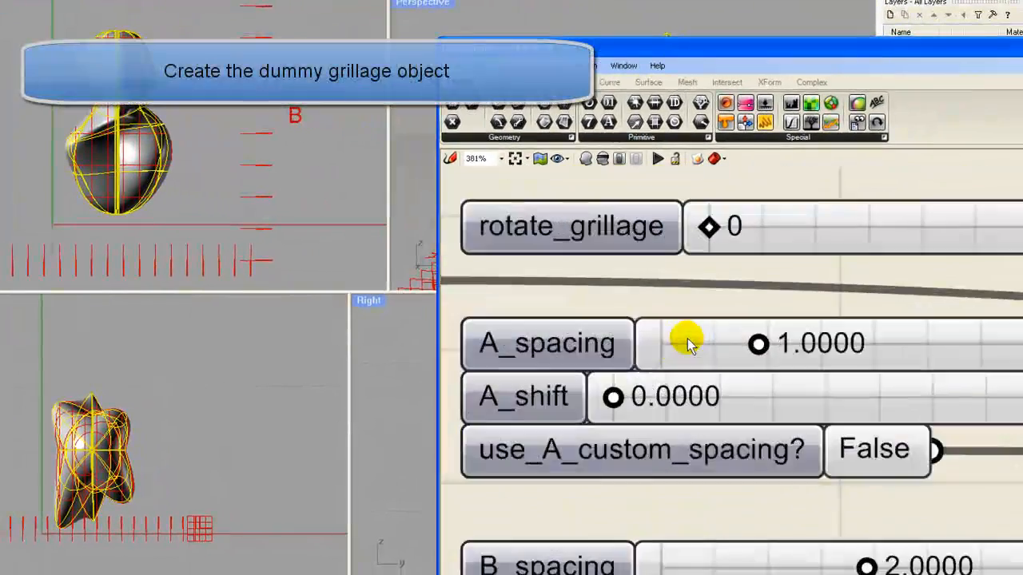
scroll(723, 355, down, 2)
right_drag(825, 416, 723, 398)
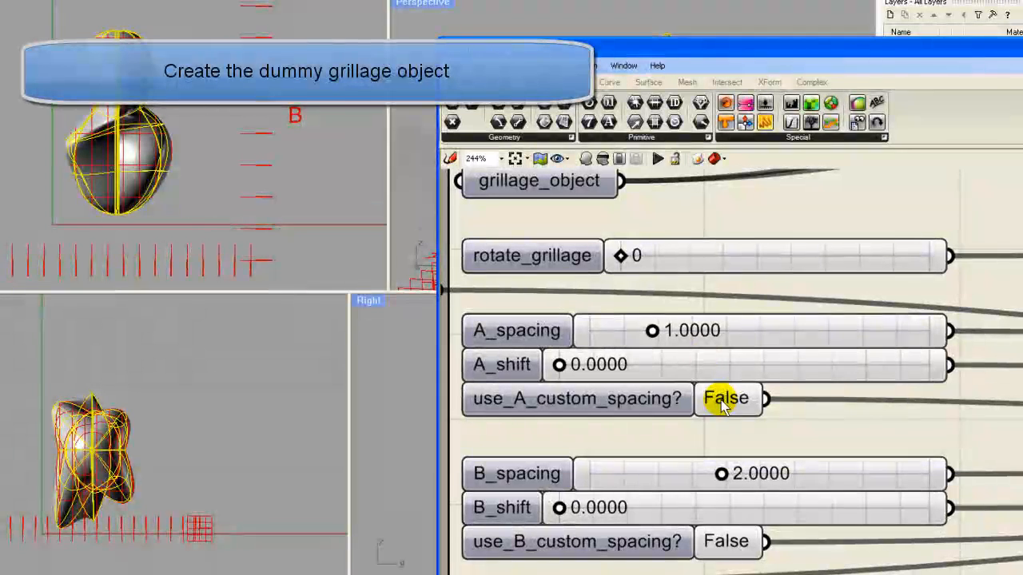
drag(651, 330, 879, 334)
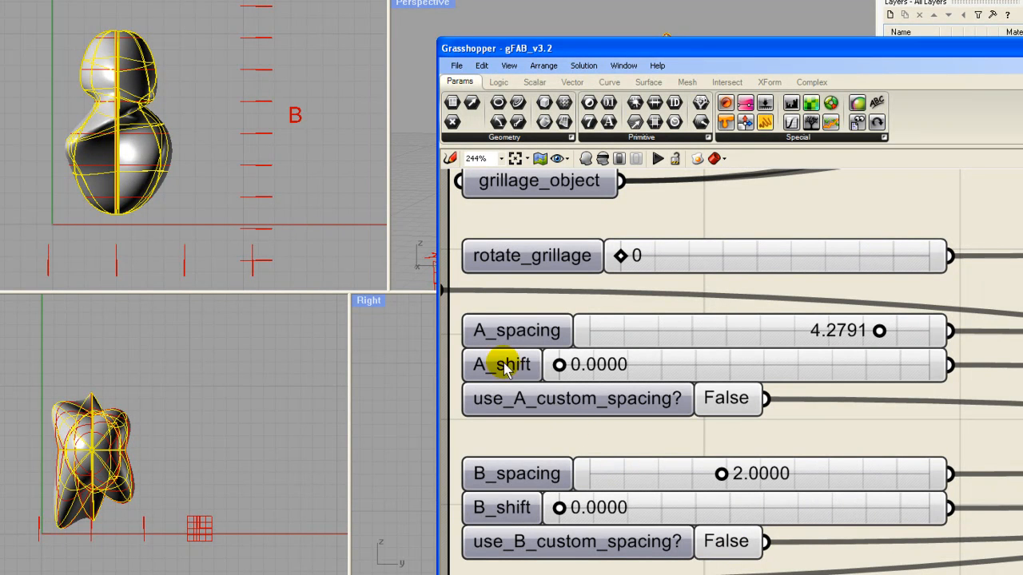
Step: Set the B_spacing slider's value to 0.2 to match the material thickness
right_click(721, 474)
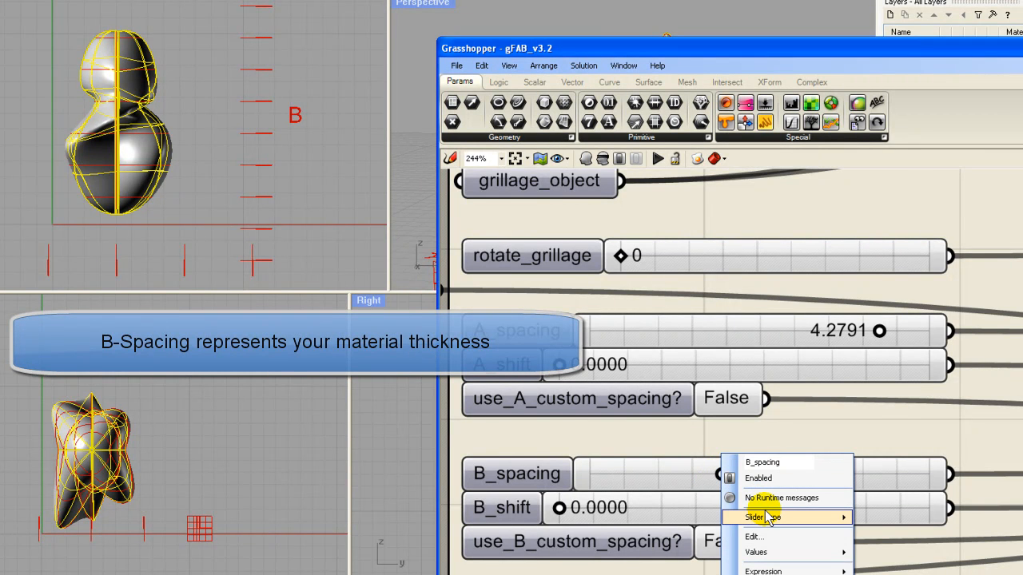
scroll(765, 515, down, 1)
mouse_move(765, 517)
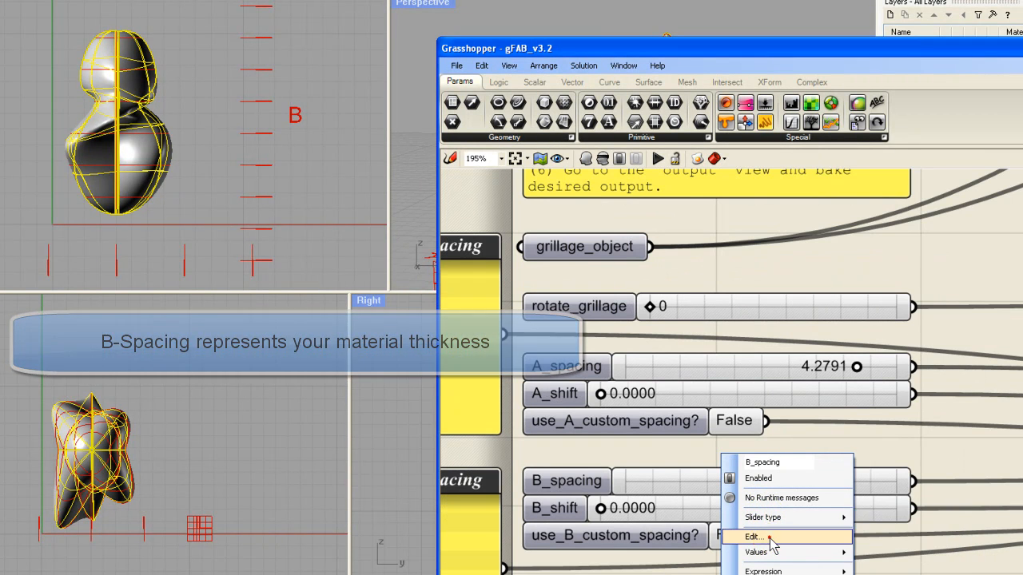
click(766, 537)
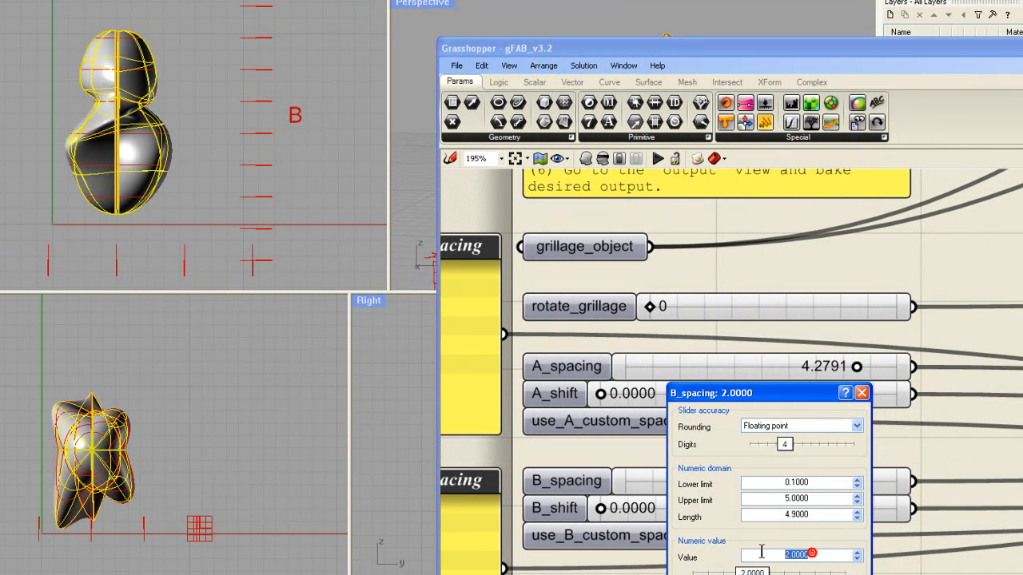
click(762, 554)
key(BackSpace)
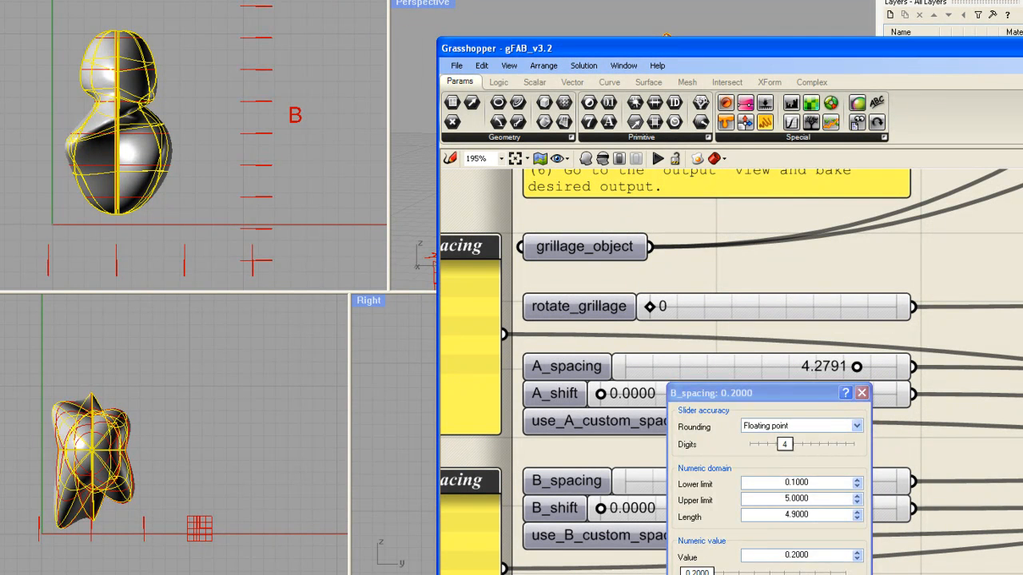
key(Return)
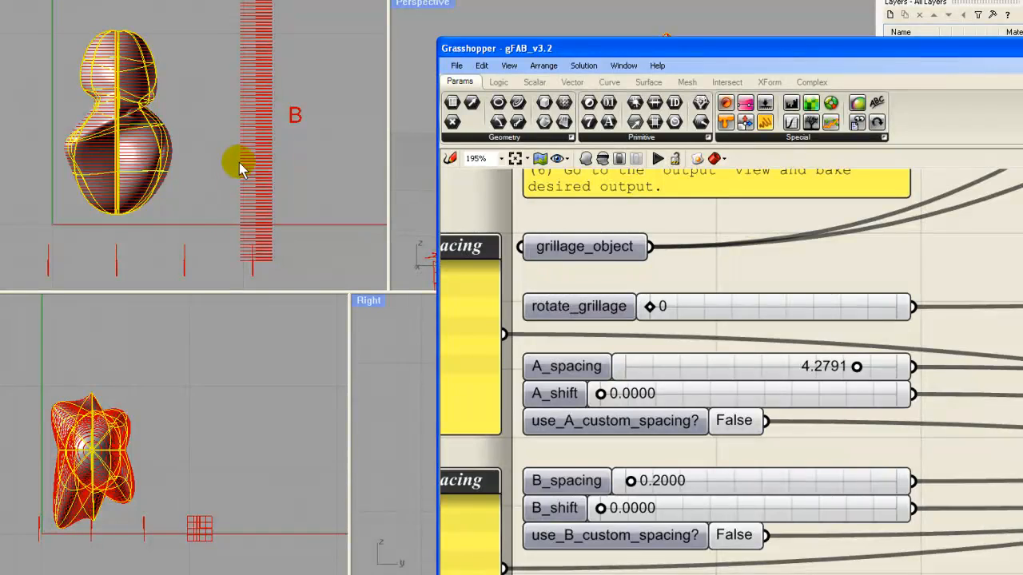
Step: Examine the B slices along the object up close in the Top viewport and from several angles in Perspective
scroll(126, 38, up, 2)
scroll(125, 38, down, 2)
right_drag(180, 47, 215, 51)
scroll(157, 111, up, 5)
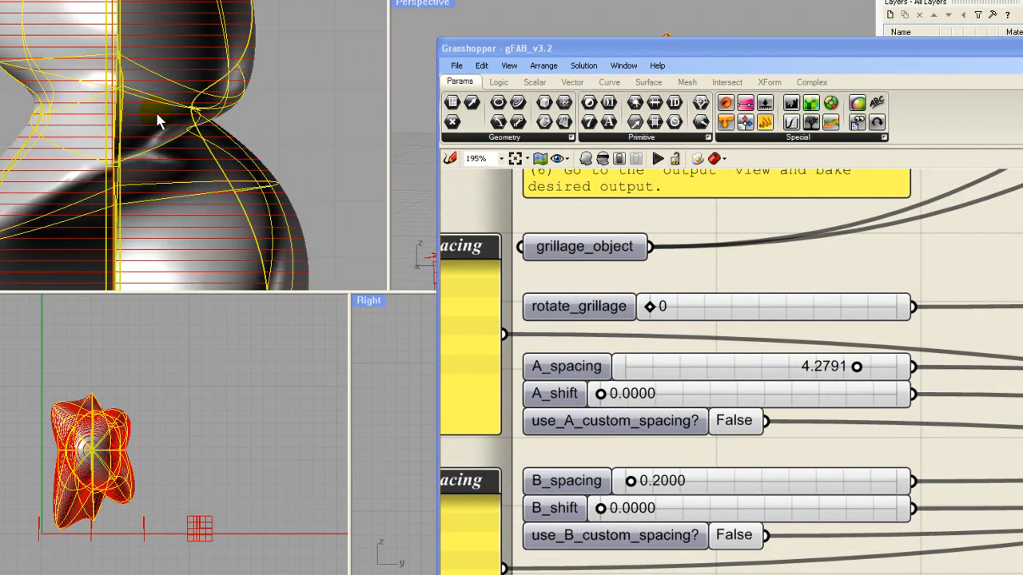
scroll(157, 113, up, 2)
scroll(157, 112, down, 5)
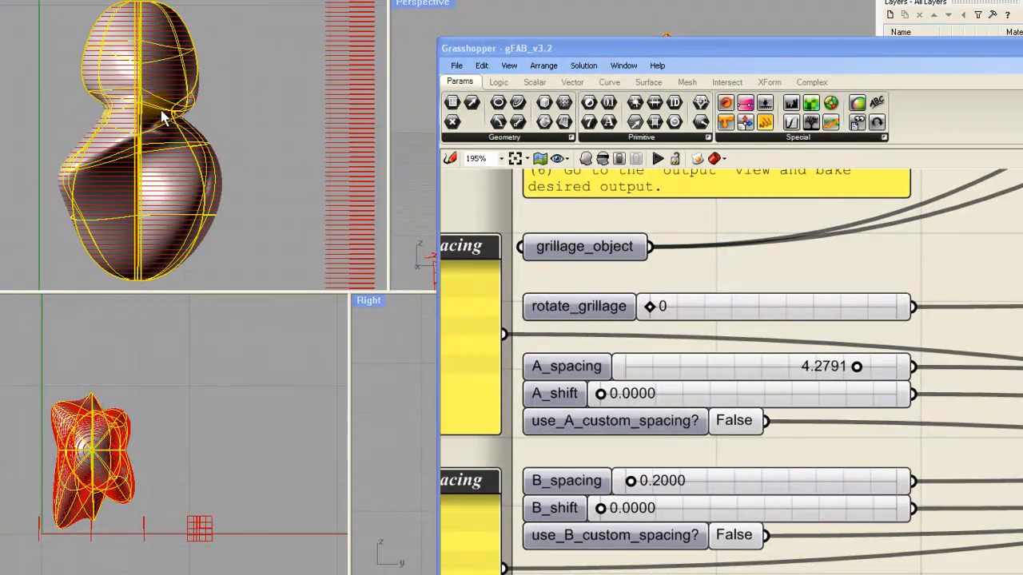
drag(516, 54, 1019, 80)
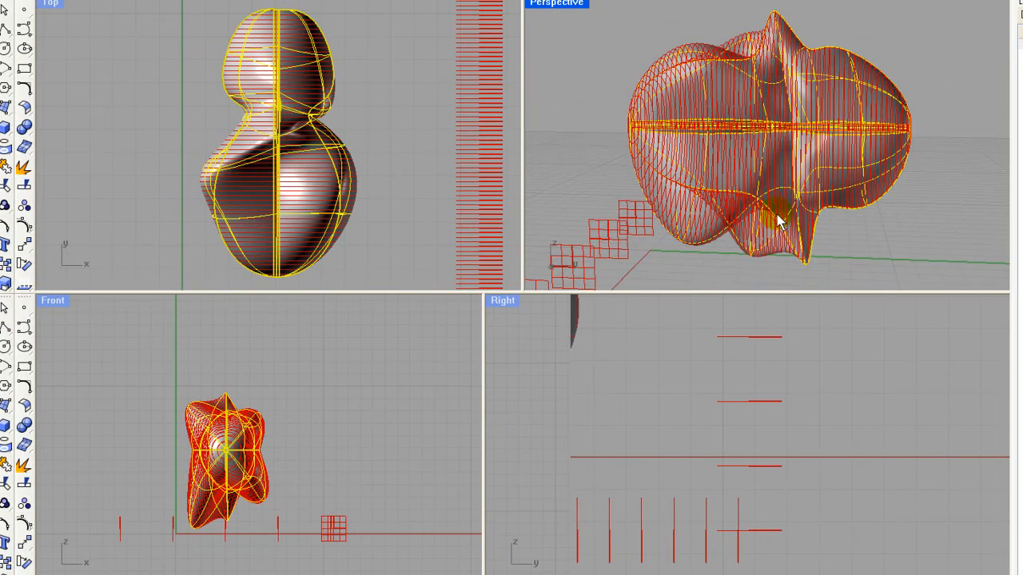
right_drag(541, 132, 687, 160)
right_drag(771, 152, 954, 28)
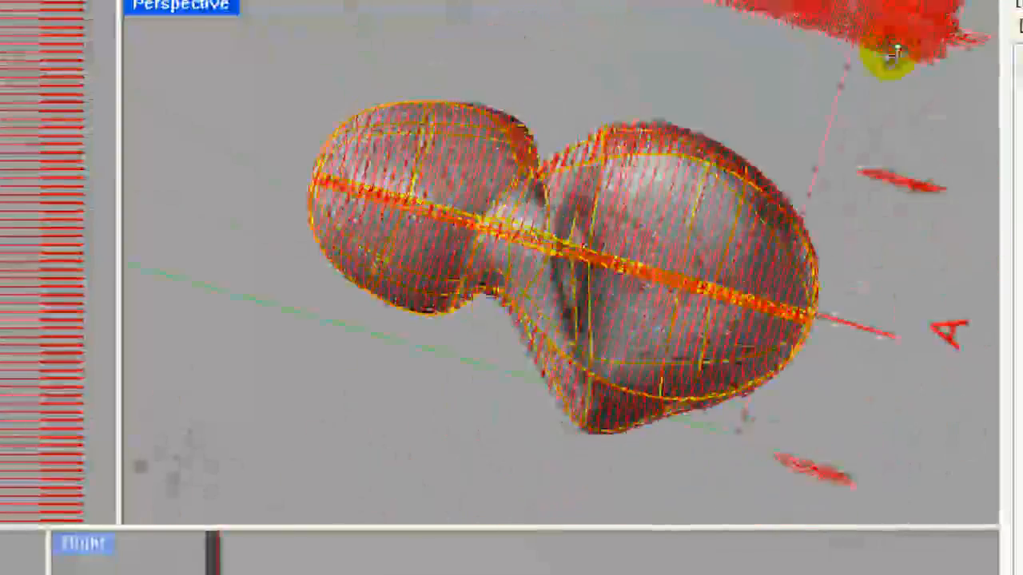
right_drag(896, 52, 309, 359)
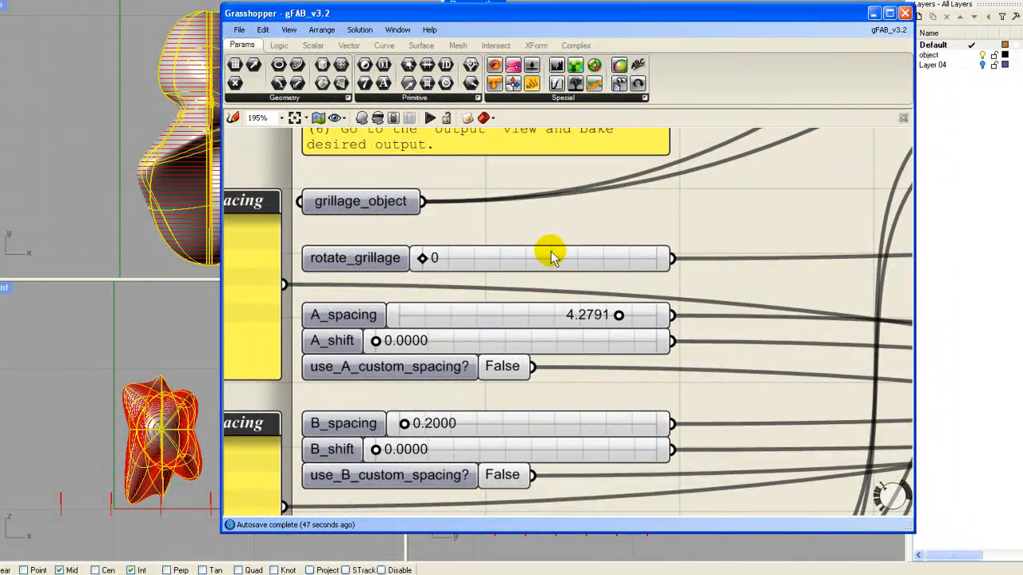
Step: Connect the A output of each Dispatch component beside the MAKE THESE CONNECTIONS note to the E input of its matching Planar component
right_drag(554, 232, 501, 312)
scroll(501, 313, down, 10)
scroll(749, 296, up, 3)
scroll(487, 262, up, 7)
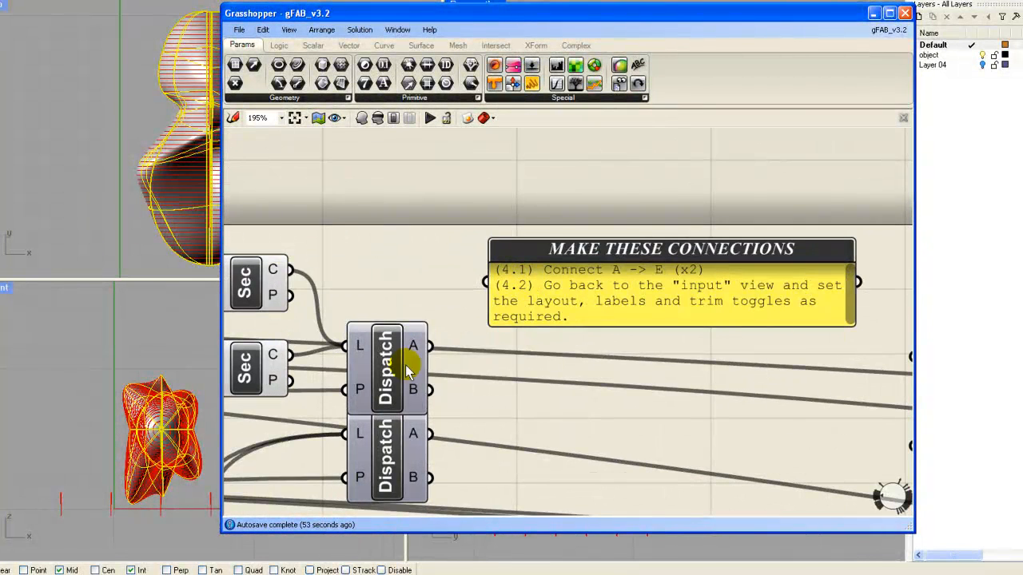
double_click(558, 369)
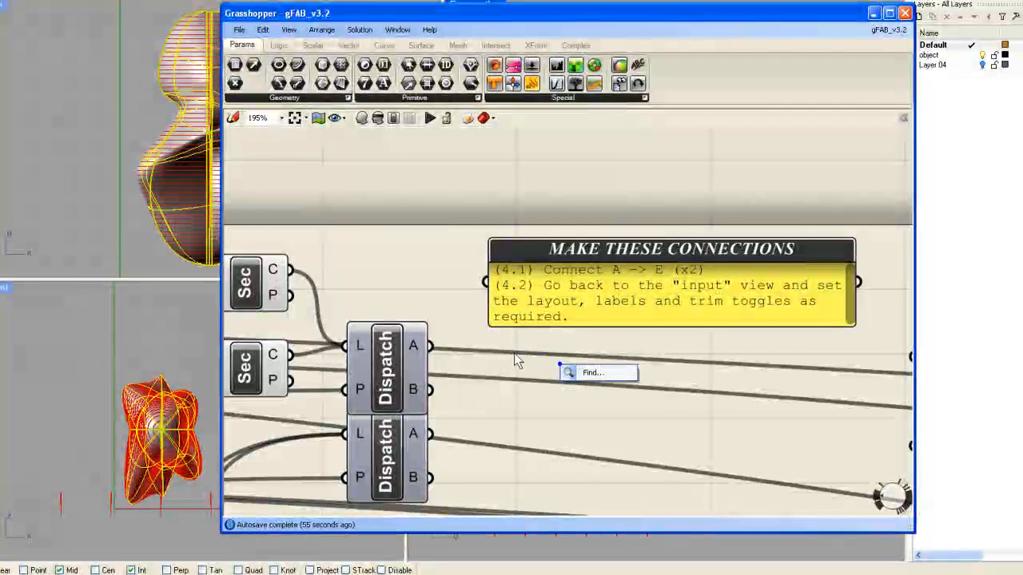
right_drag(557, 335, 474, 275)
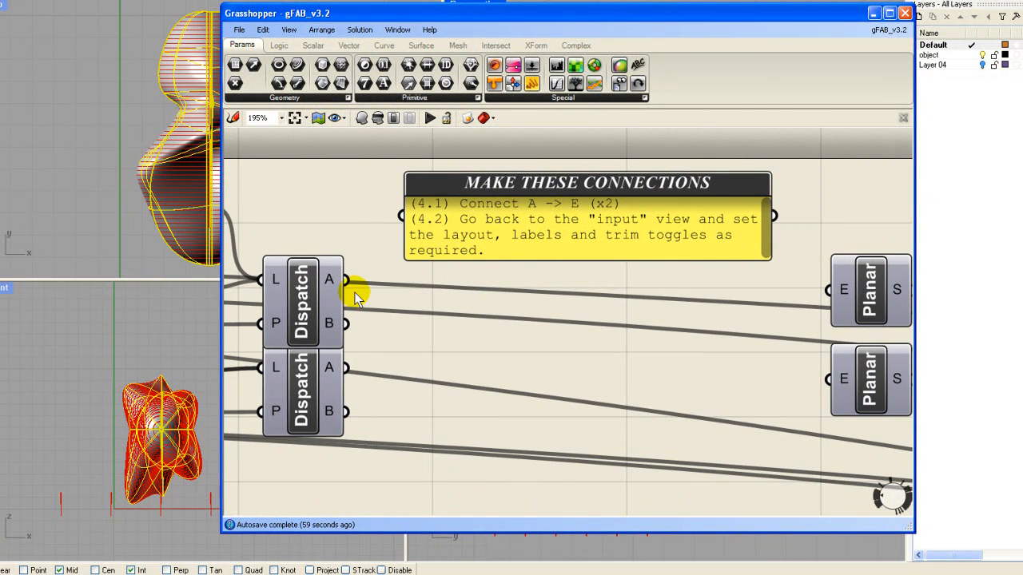
drag(604, 281, 833, 293)
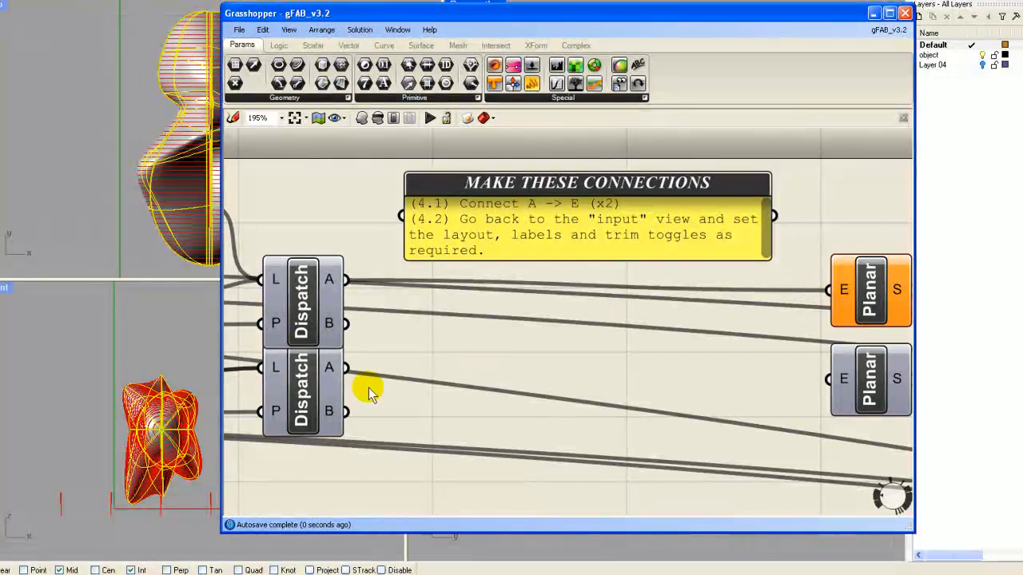
drag(409, 387, 831, 382)
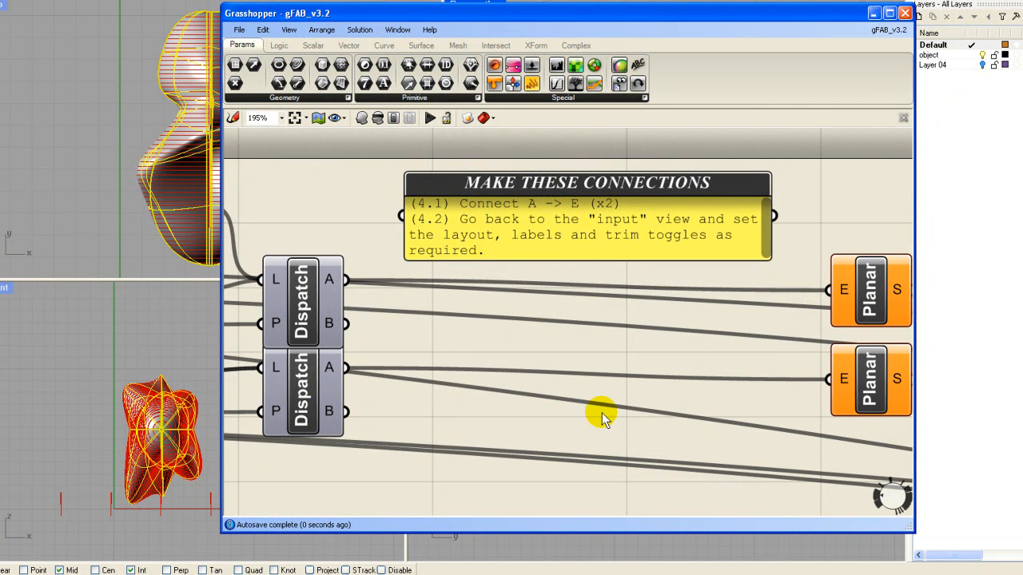
Step: Set the generate_grillage_layout? toggle below the LAYOUT, LABEL and TRIM WARNING note to True
drag(317, 14, 544, 62)
scroll(612, 319, down, 6)
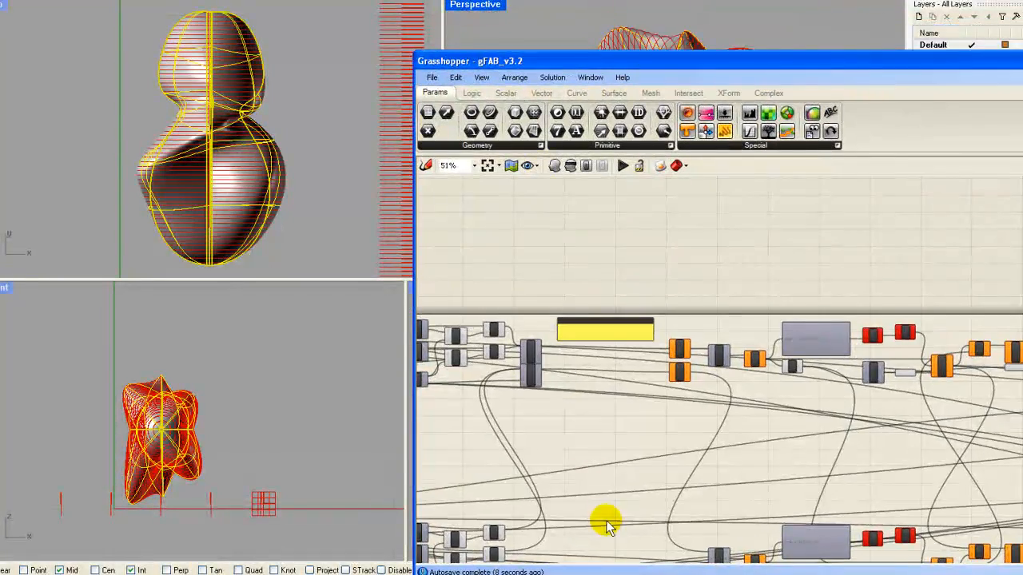
scroll(624, 443, down, 3)
right_drag(596, 445, 950, 382)
right_drag(624, 409, 858, 394)
scroll(644, 422, up, 6)
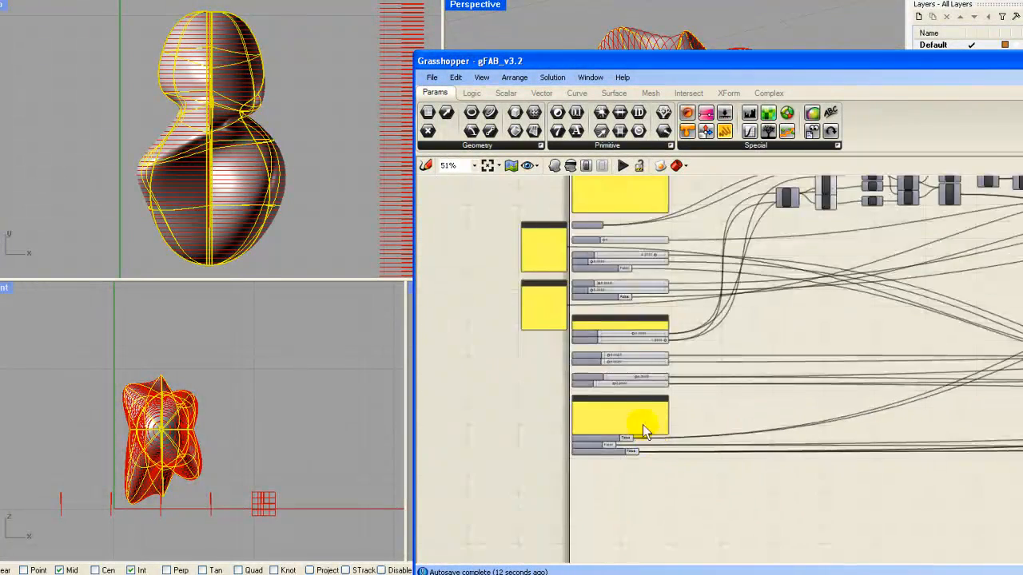
scroll(634, 387, up, 2)
right_drag(617, 397, 675, 244)
scroll(671, 311, up, 2)
scroll(669, 306, down, 1)
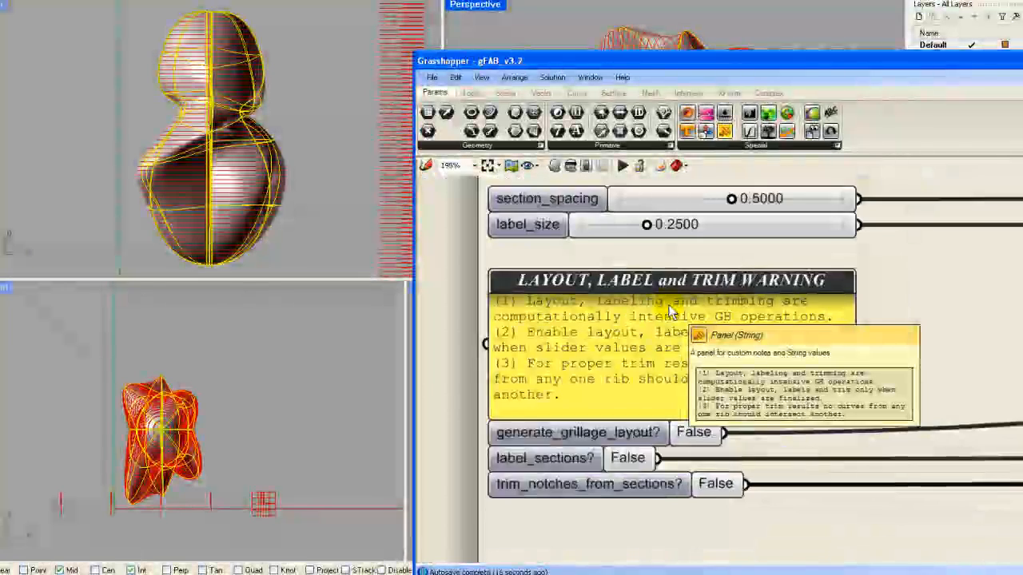
right_drag(731, 368, 684, 364)
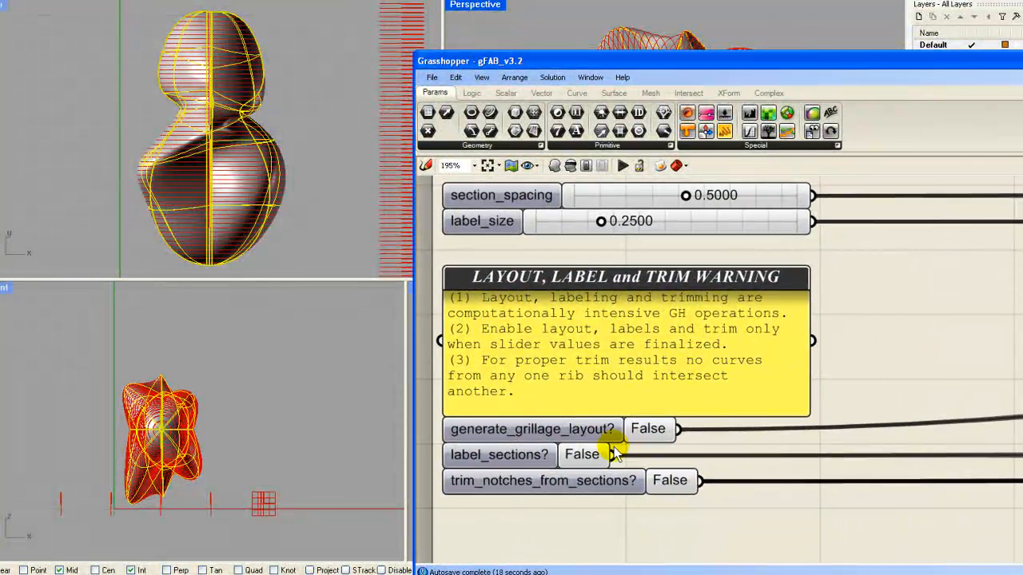
right_click(648, 430)
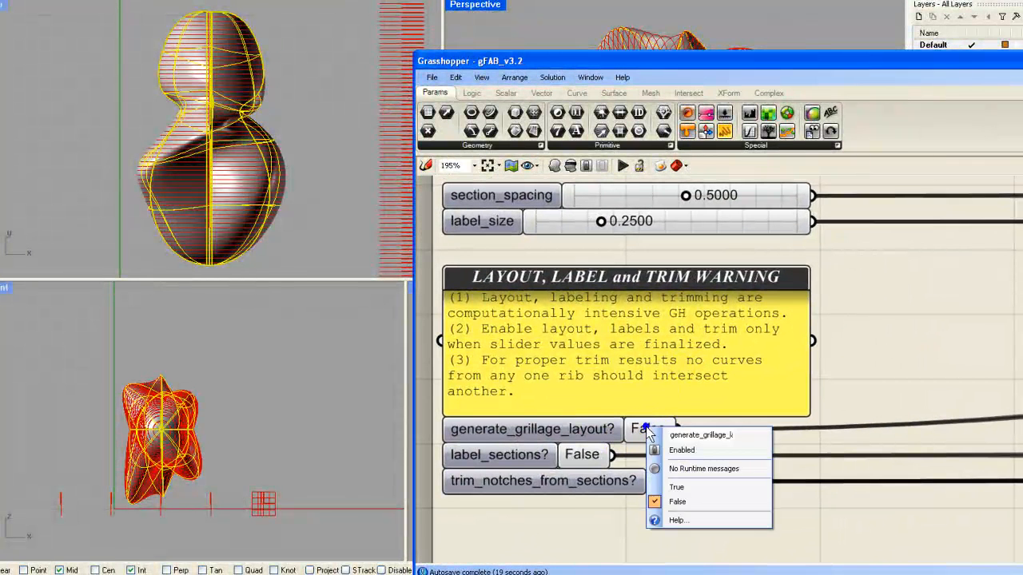
click(684, 488)
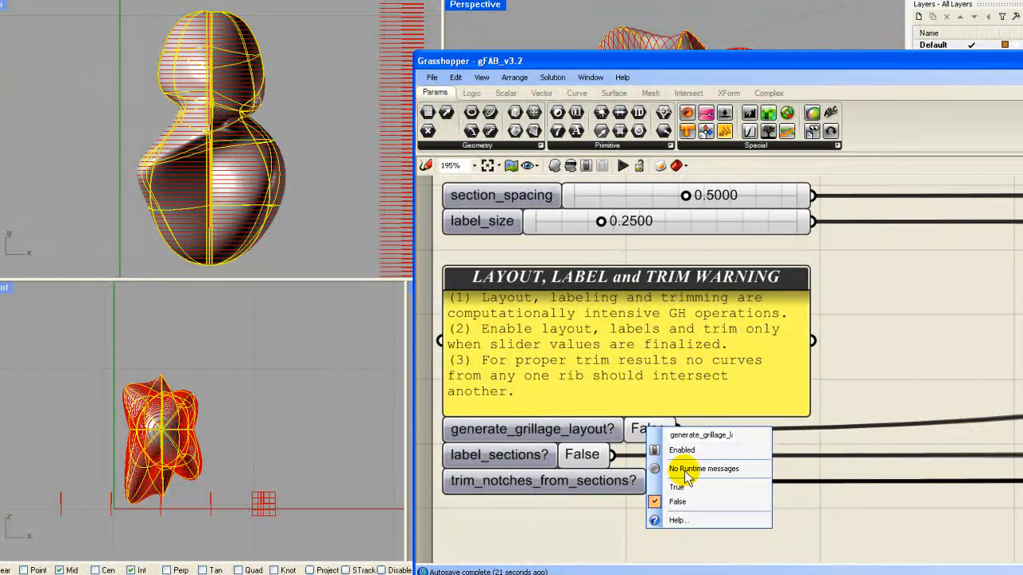
click(724, 489)
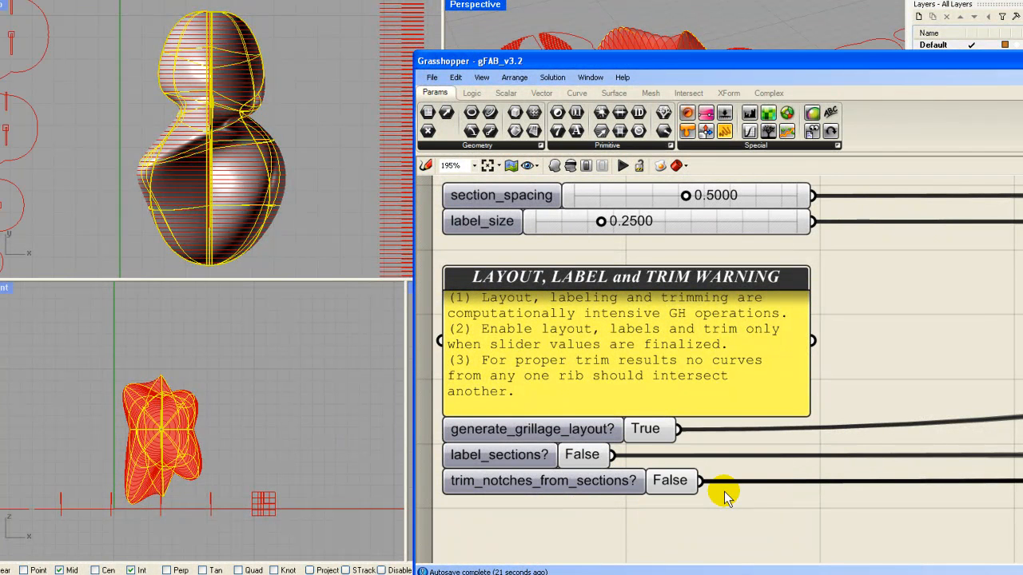
Step: Examine the flat section layout in the Top viewport, including the notches in individual B sections and the full column
right_drag(47, 205, 174, 215)
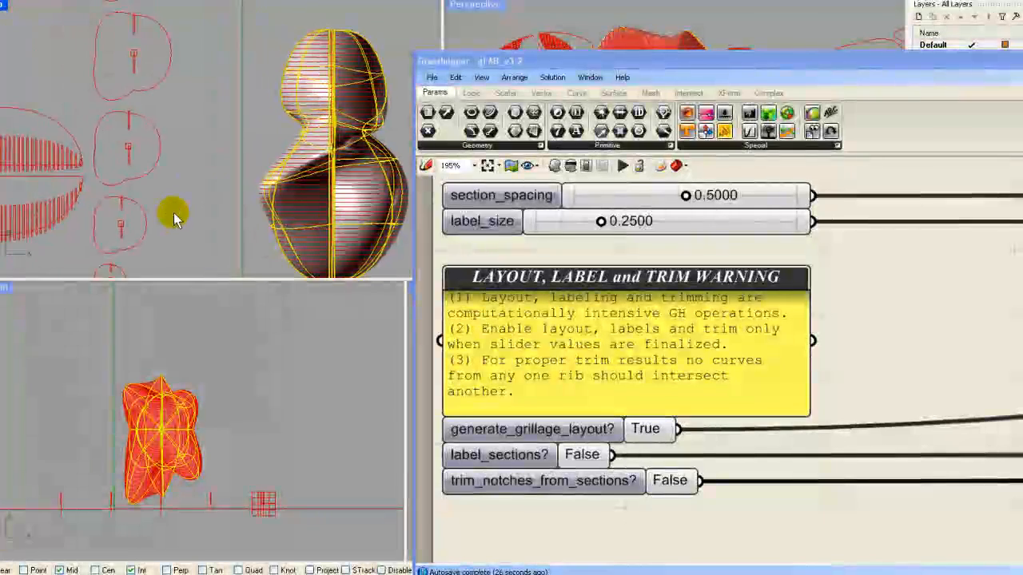
scroll(174, 214, down, 6)
scroll(141, 262, up, 6)
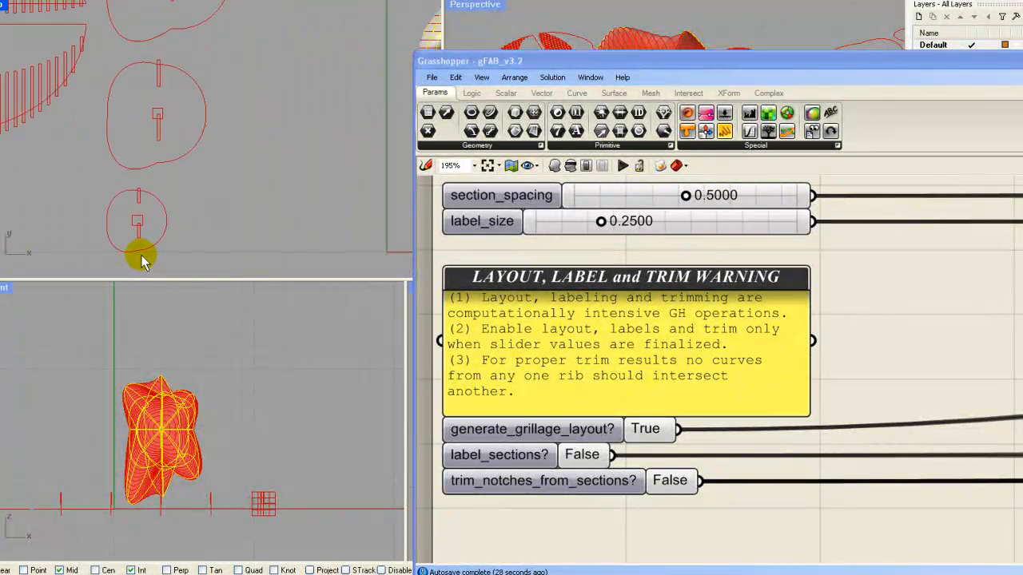
scroll(143, 250, down, 5)
right_drag(183, 93, 184, 163)
scroll(185, 164, down, 5)
scroll(185, 166, down, 4)
right_drag(203, 97, 206, 220)
right_drag(206, 48, 207, 166)
scroll(206, 165, up, 4)
scroll(202, 145, up, 6)
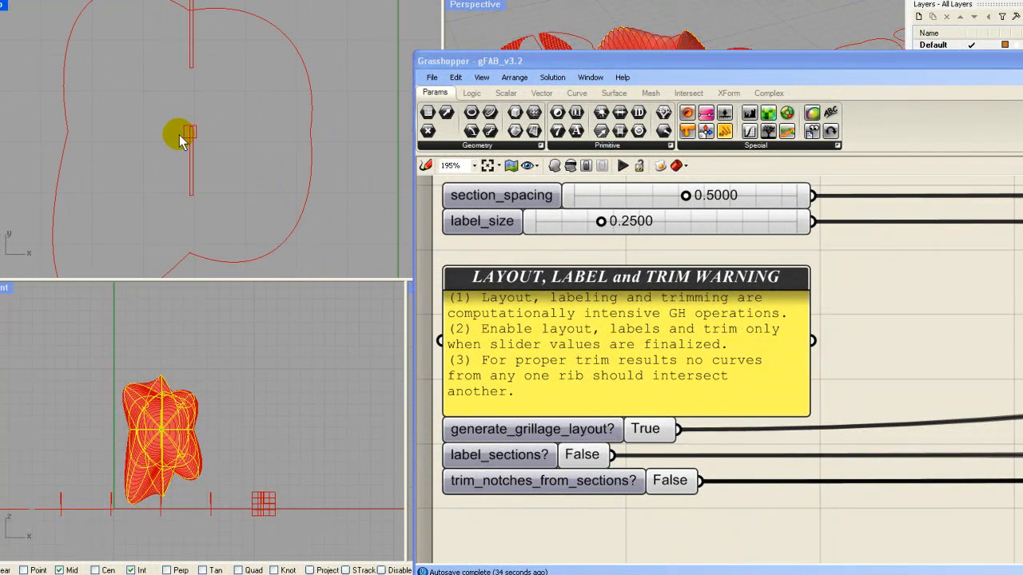
scroll(211, 180, down, 6)
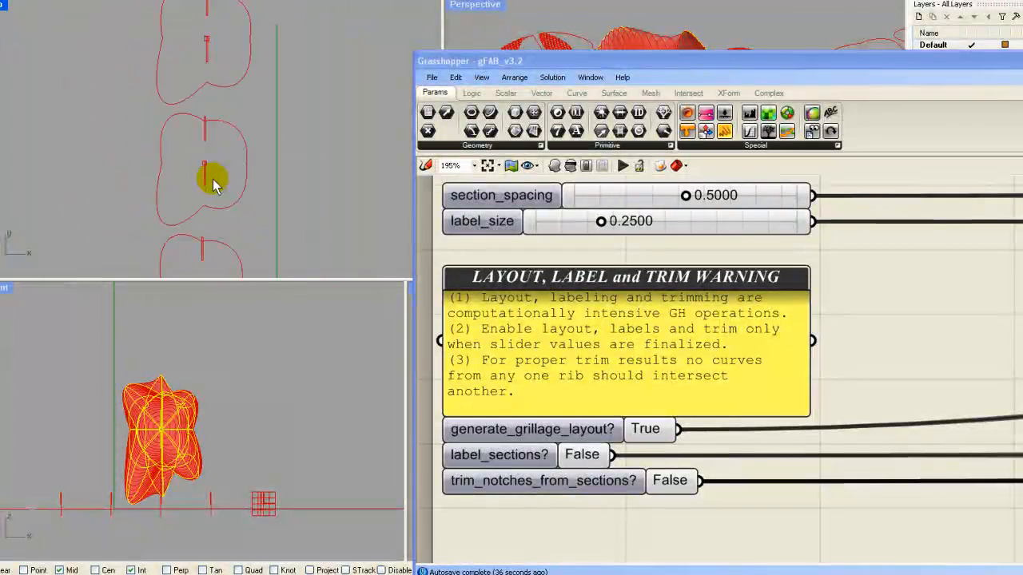
scroll(217, 196, down, 3)
right_drag(275, 251, 285, 200)
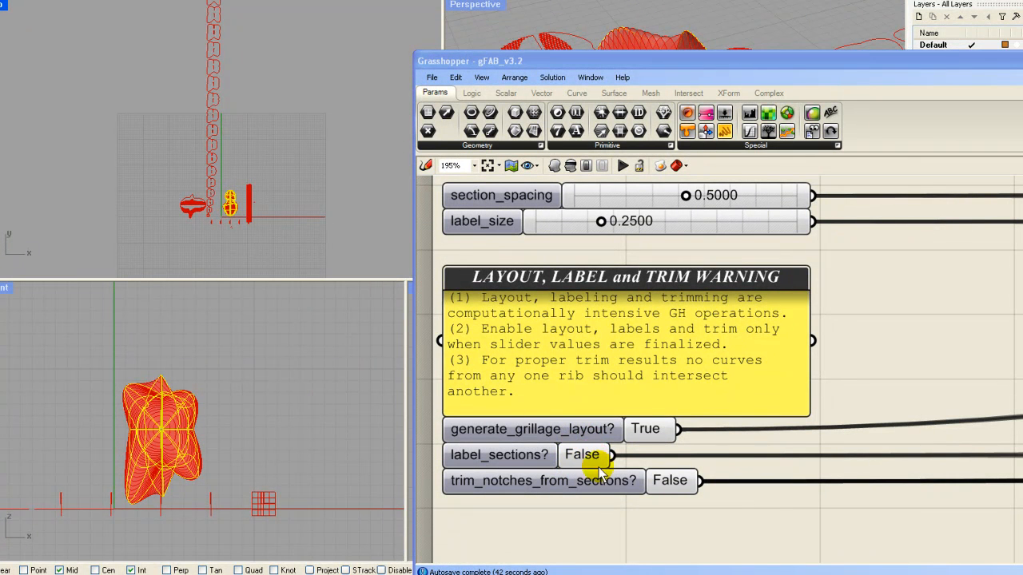
Step: Set the label_sections? toggle to True
click(578, 456)
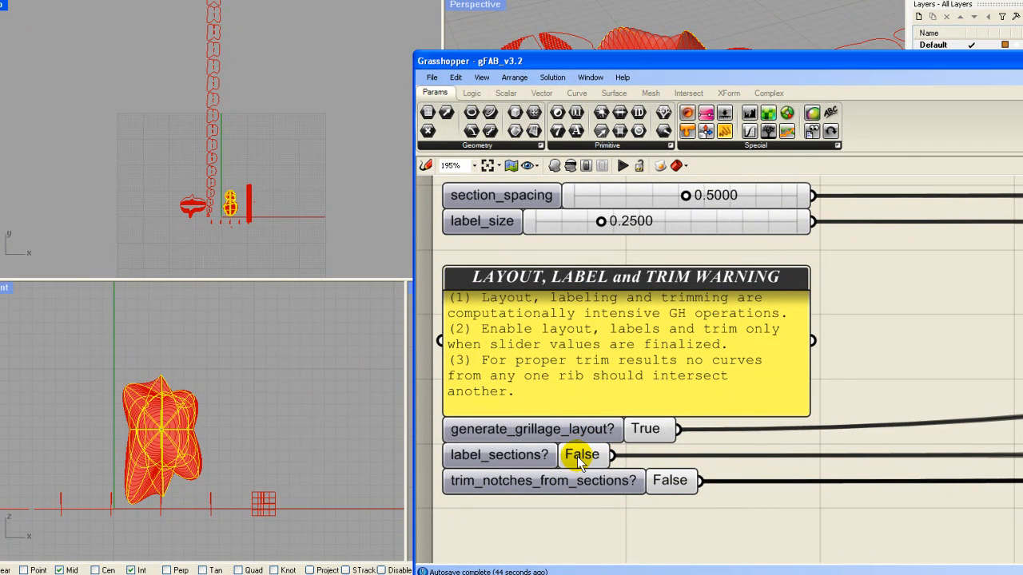
right_click(578, 461)
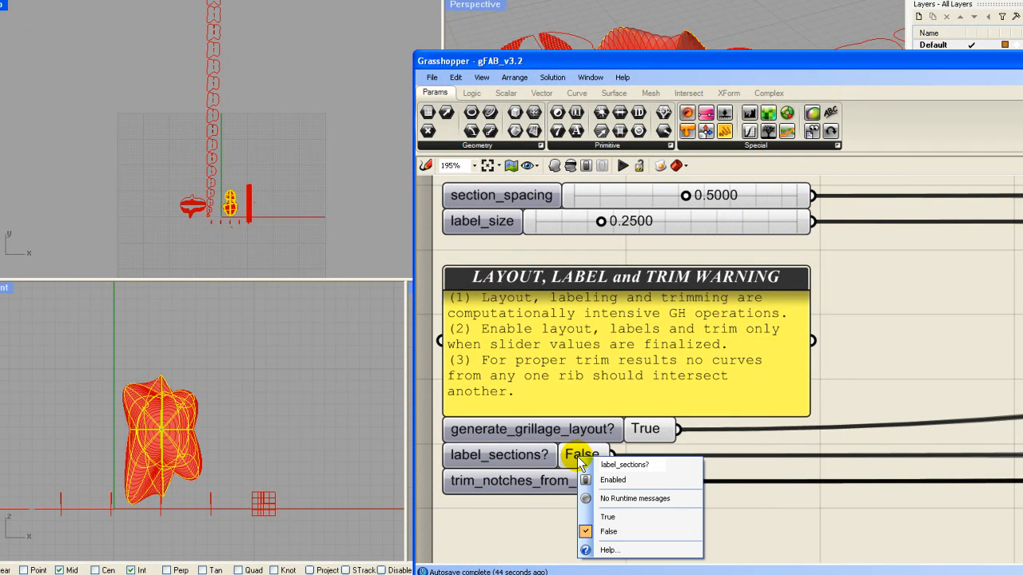
click(609, 517)
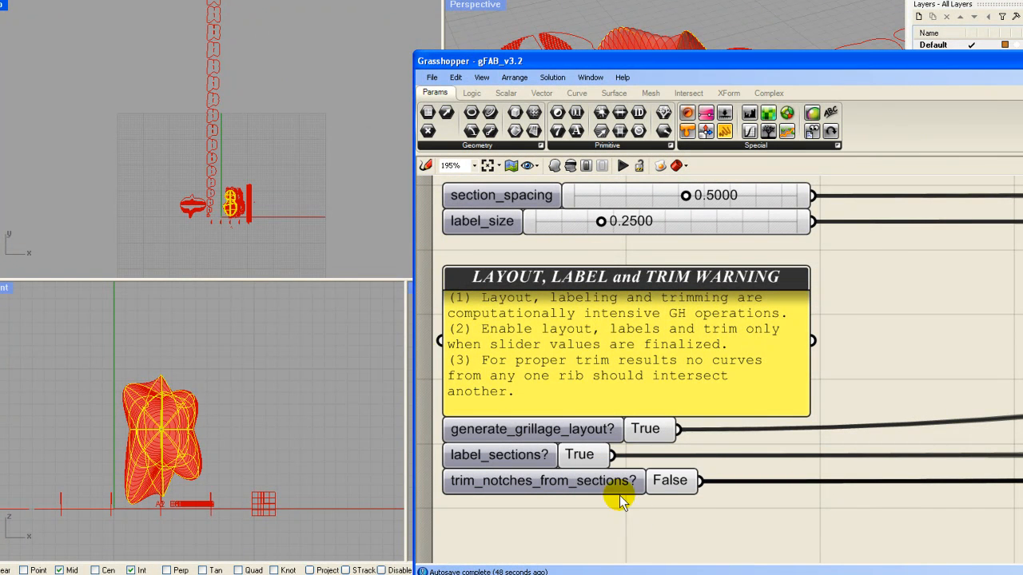
Step: Examine the labels on individual B sections up close in the Top viewport
scroll(258, 254, up, 5)
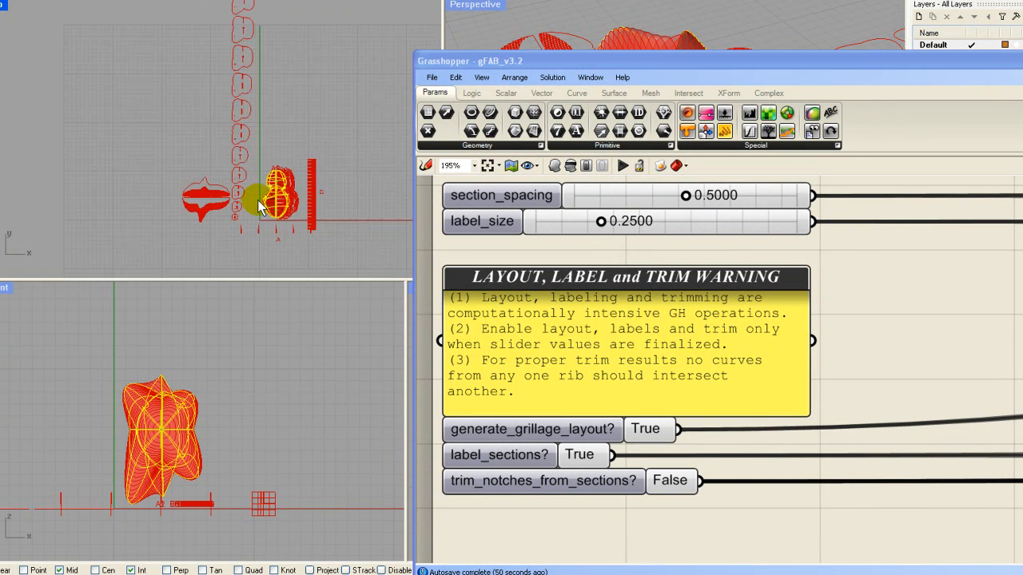
scroll(233, 184, up, 8)
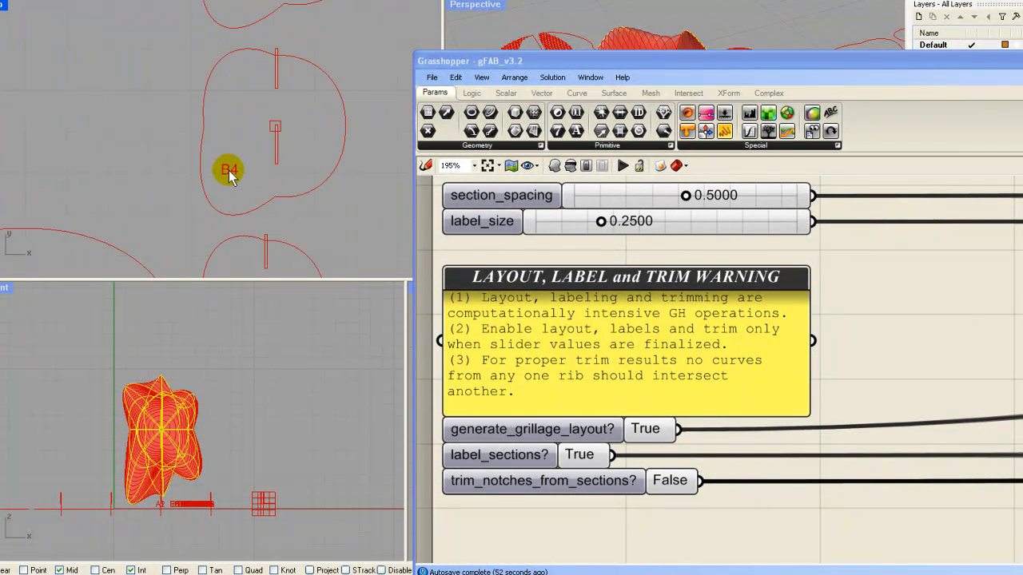
scroll(232, 178, down, 8)
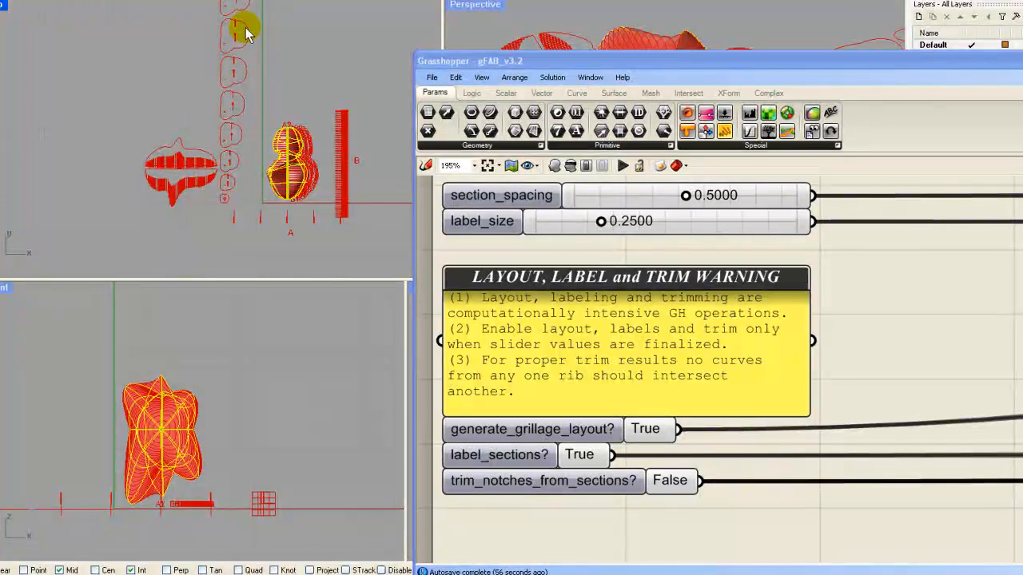
scroll(235, 40, up, 3)
scroll(215, 161, up, 5)
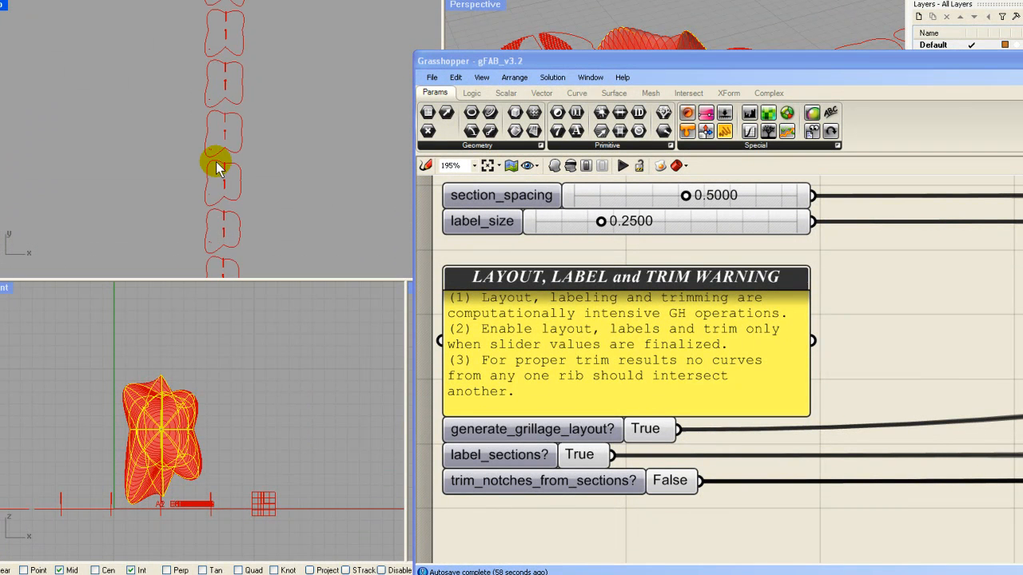
scroll(202, 152, up, 3)
scroll(213, 159, down, 6)
scroll(215, 155, down, 5)
right_drag(229, 61, 229, 220)
scroll(184, 84, up, 4)
scroll(236, 83, up, 5)
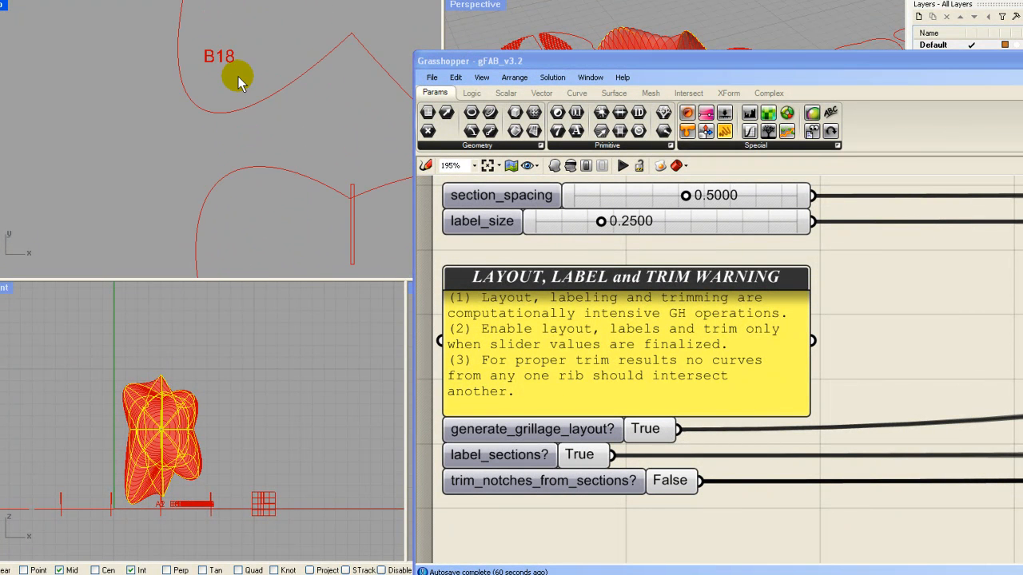
scroll(238, 82, down, 10)
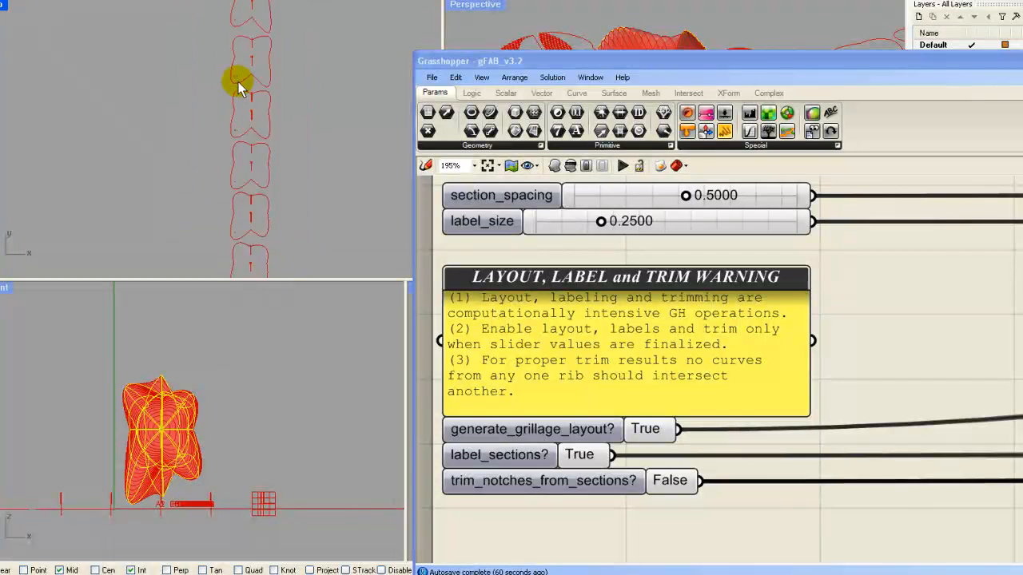
Step: Follow the labelled B section column to its far end in the Top viewport, and inspect the sections beside the object
scroll(238, 87, down, 6)
right_drag(281, 155, 235, 209)
scroll(236, 210, down, 1)
right_drag(267, 164, 269, 200)
scroll(269, 200, down, 3)
scroll(240, 80, up, 4)
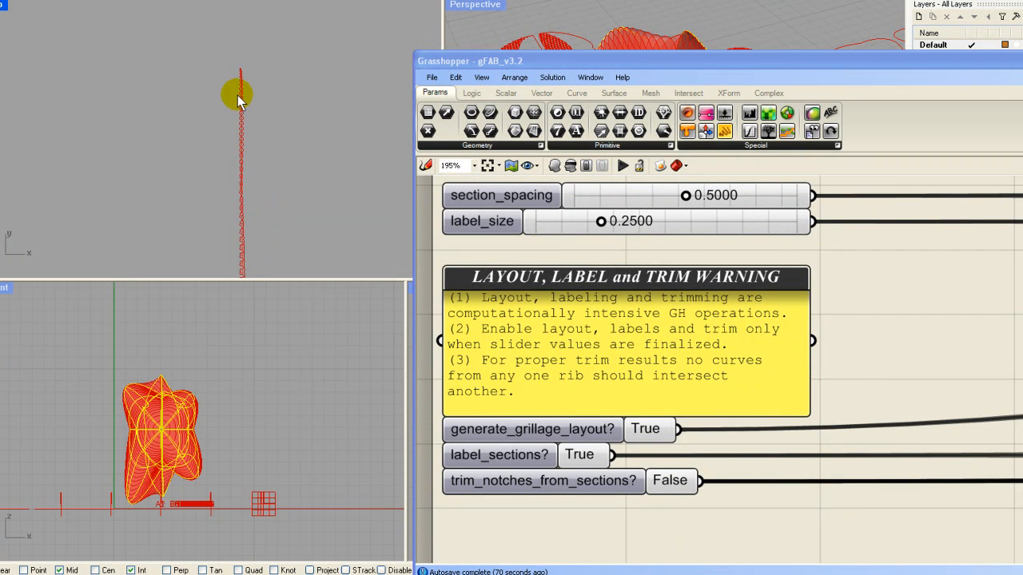
scroll(241, 42, up, 5)
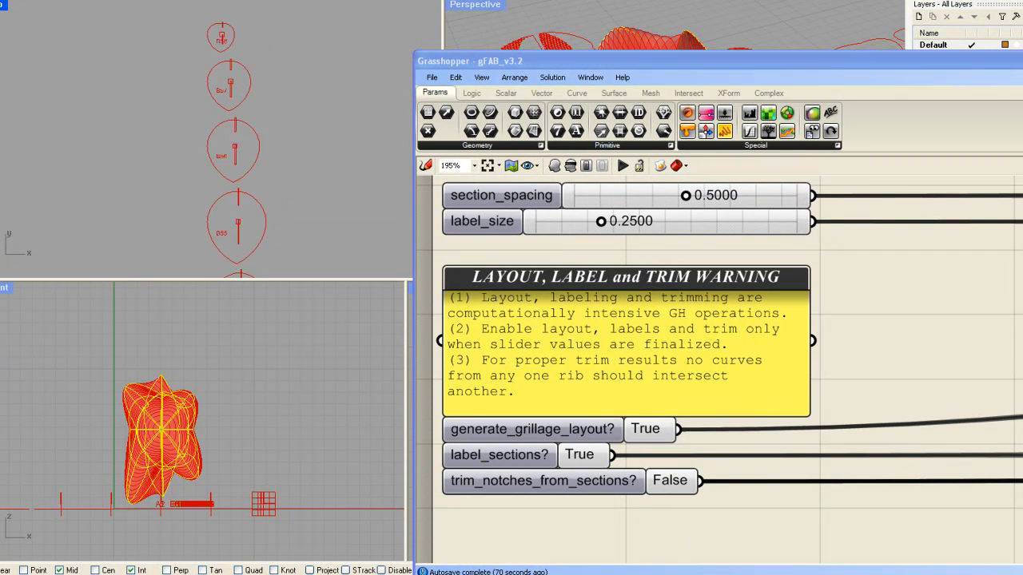
scroll(229, 70, down, 8)
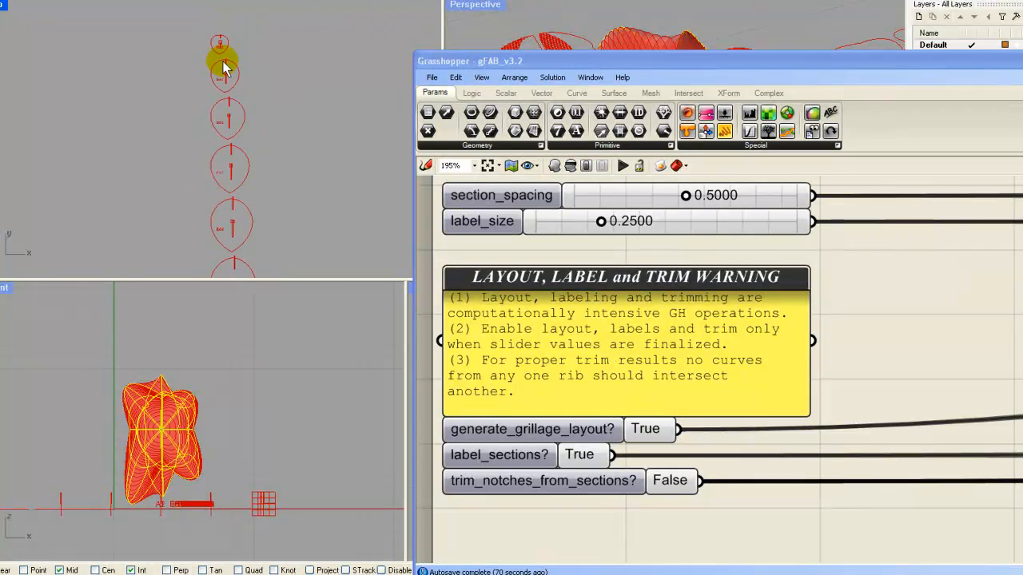
scroll(216, 69, down, 4)
scroll(219, 176, up, 6)
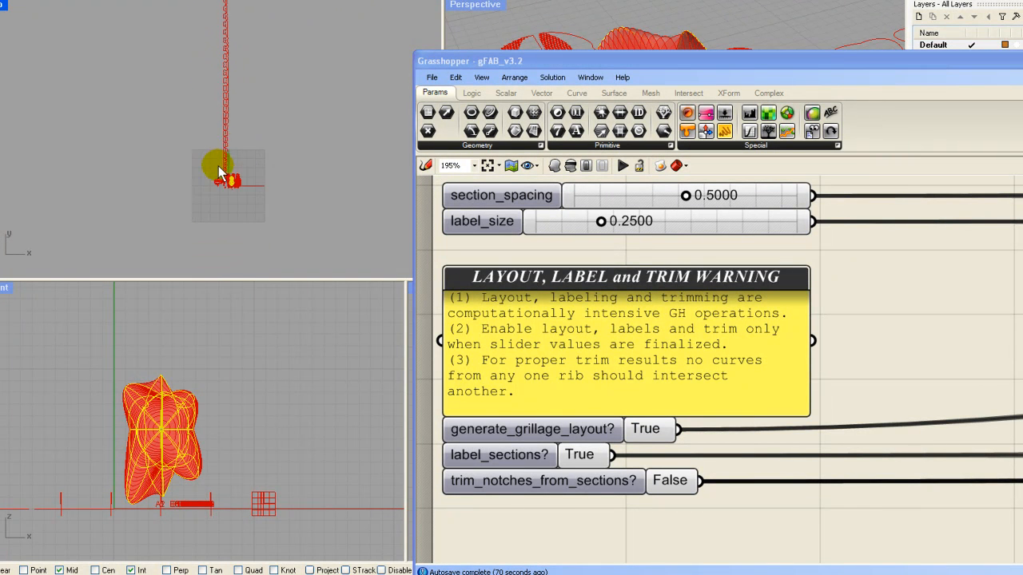
scroll(185, 244, up, 10)
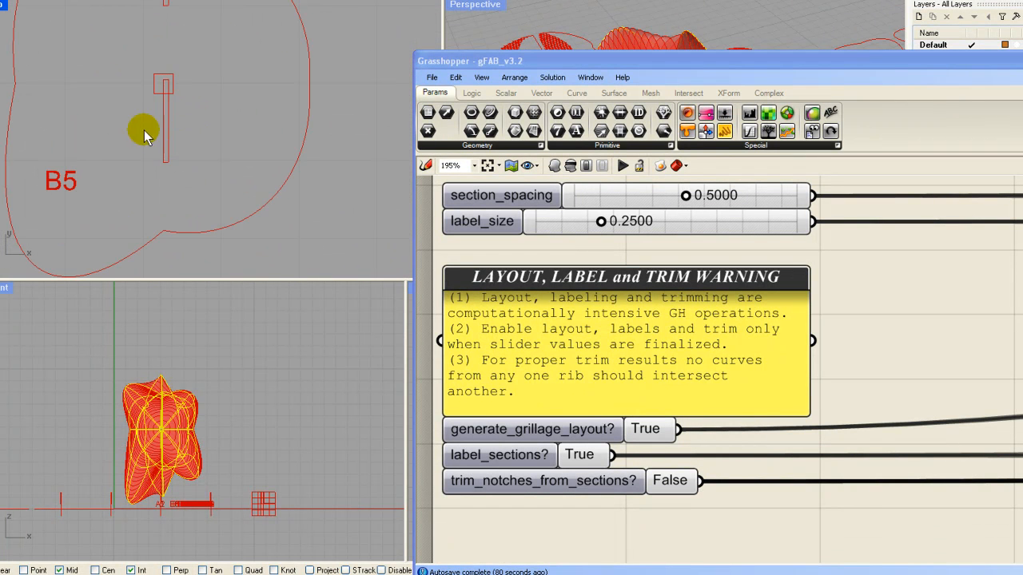
scroll(173, 139, down, 3)
scroll(173, 139, down, 8)
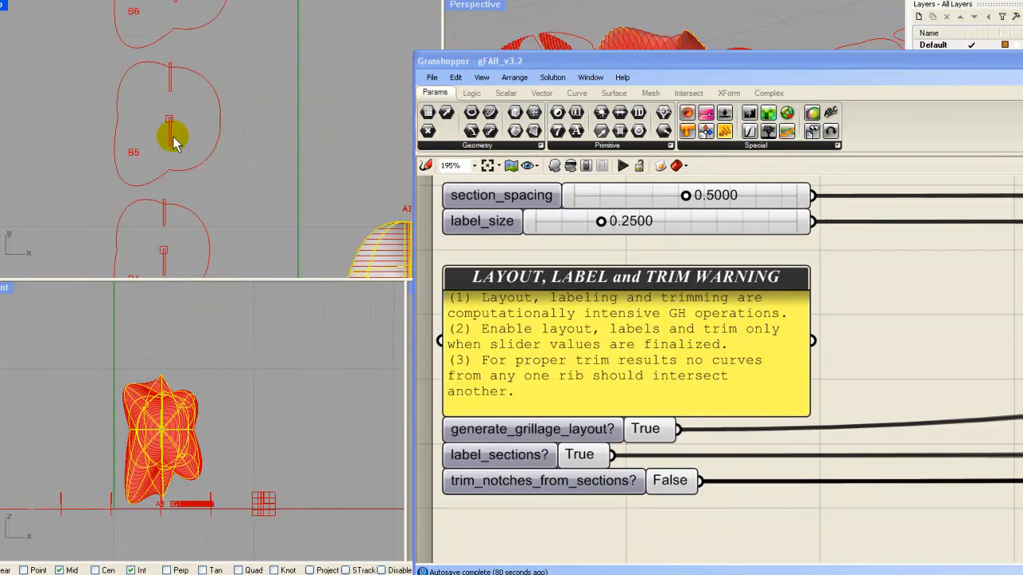
right_drag(171, 130, 160, 112)
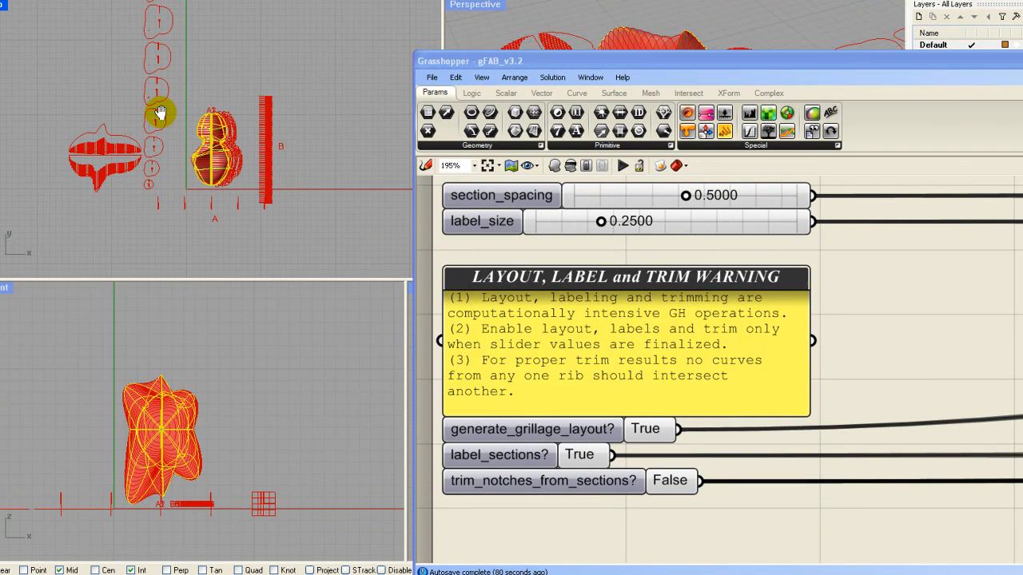
scroll(150, 187, up, 5)
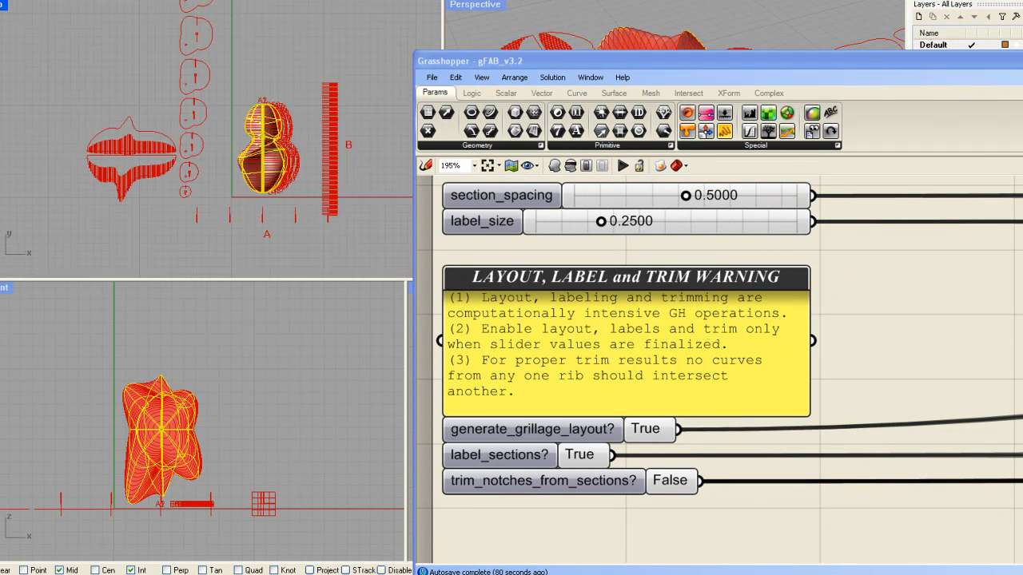
scroll(154, 184, up, 1)
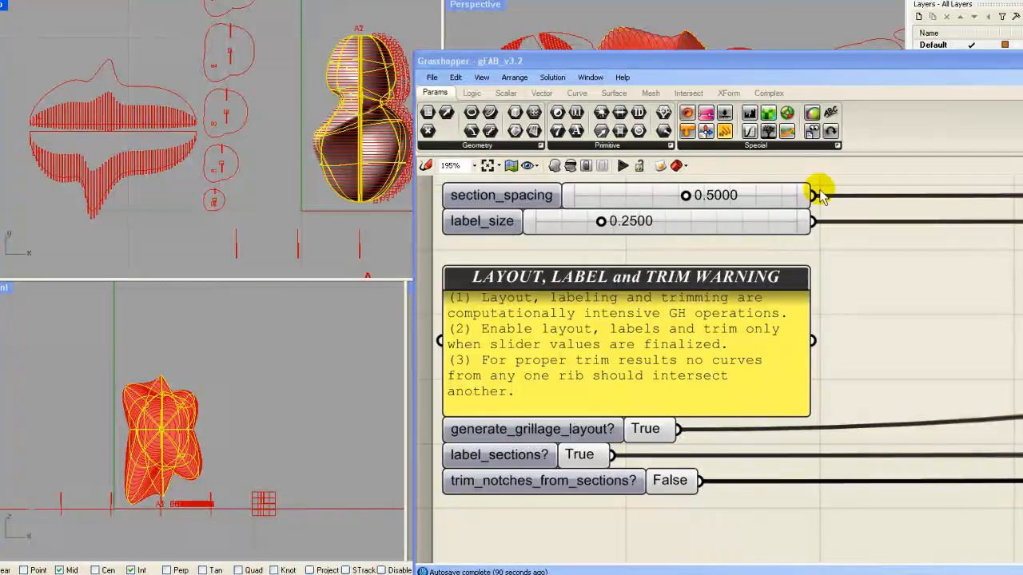
Step: Turn off the preview of the A_notches output at the far end of the Grasshopper definition
drag(723, 67, 575, 33)
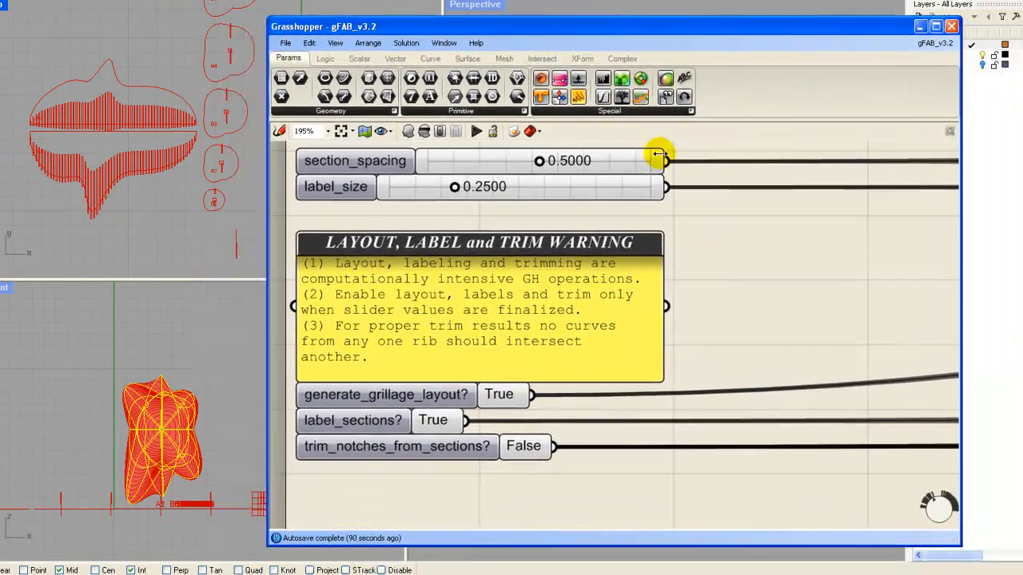
scroll(723, 296, down, 2)
scroll(727, 298, down, 8)
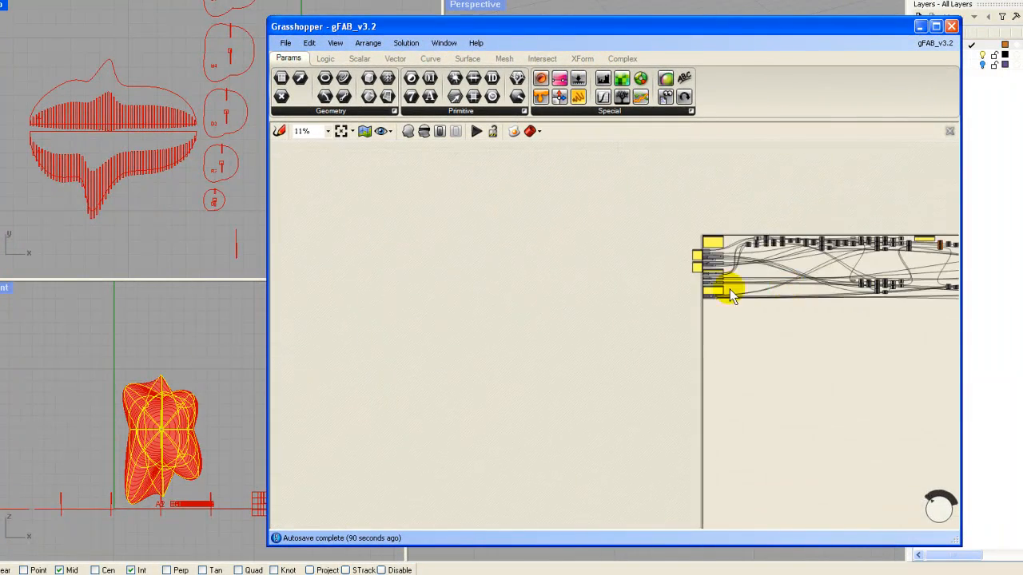
right_drag(807, 292, 455, 328)
right_drag(847, 329, 384, 326)
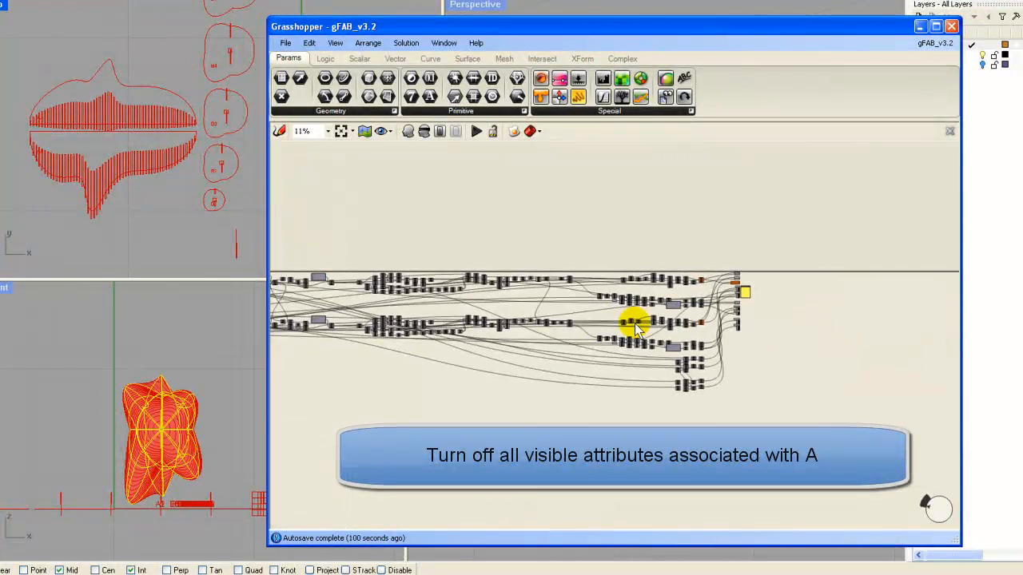
scroll(703, 338, up, 7)
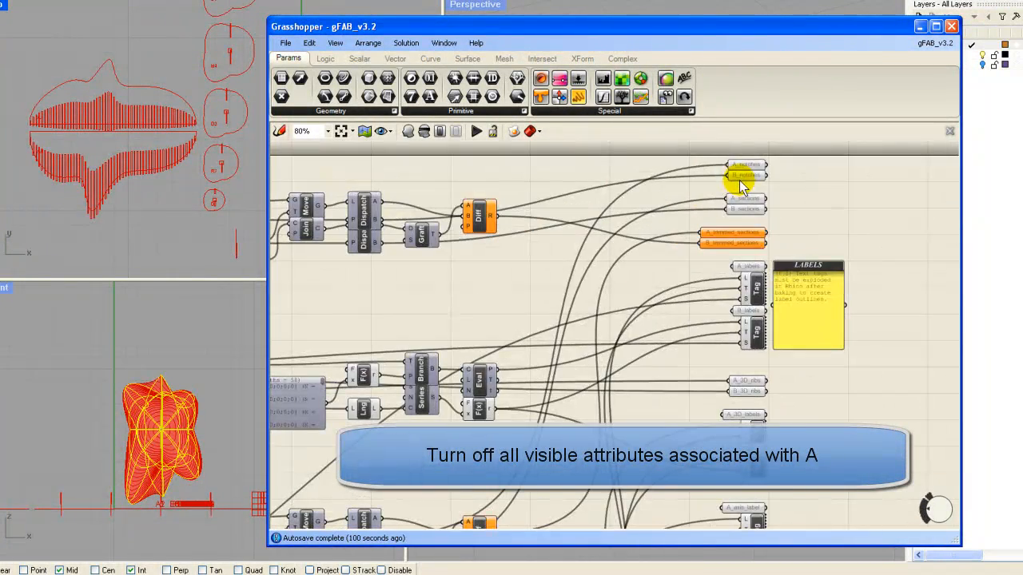
scroll(765, 226, up, 1)
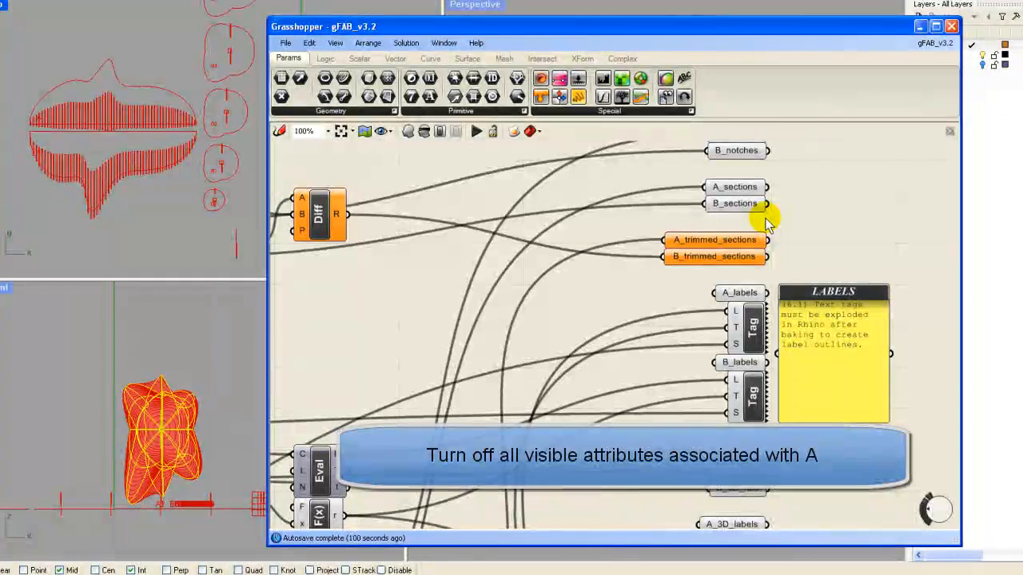
right_drag(845, 187, 863, 202)
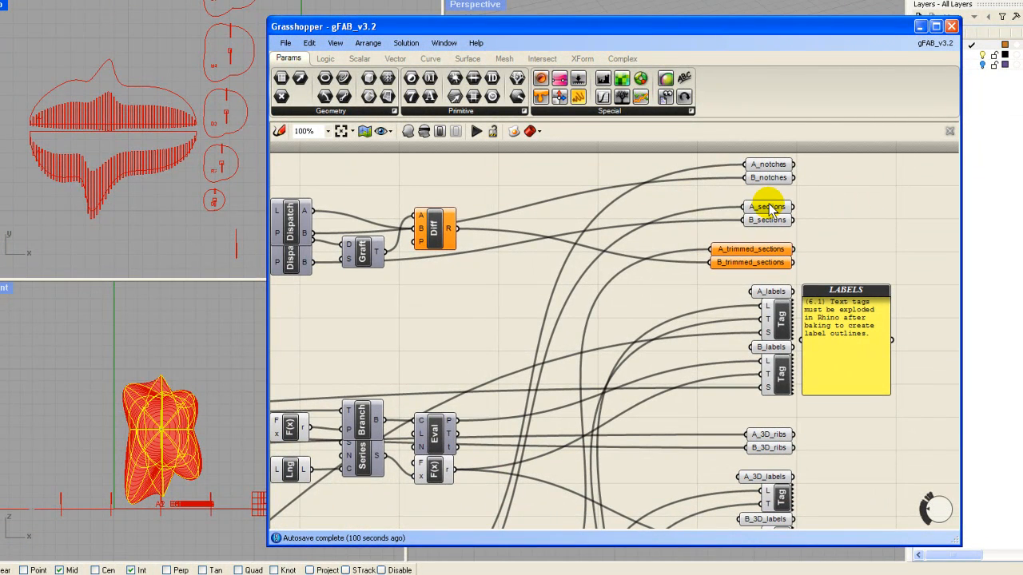
right_click(769, 164)
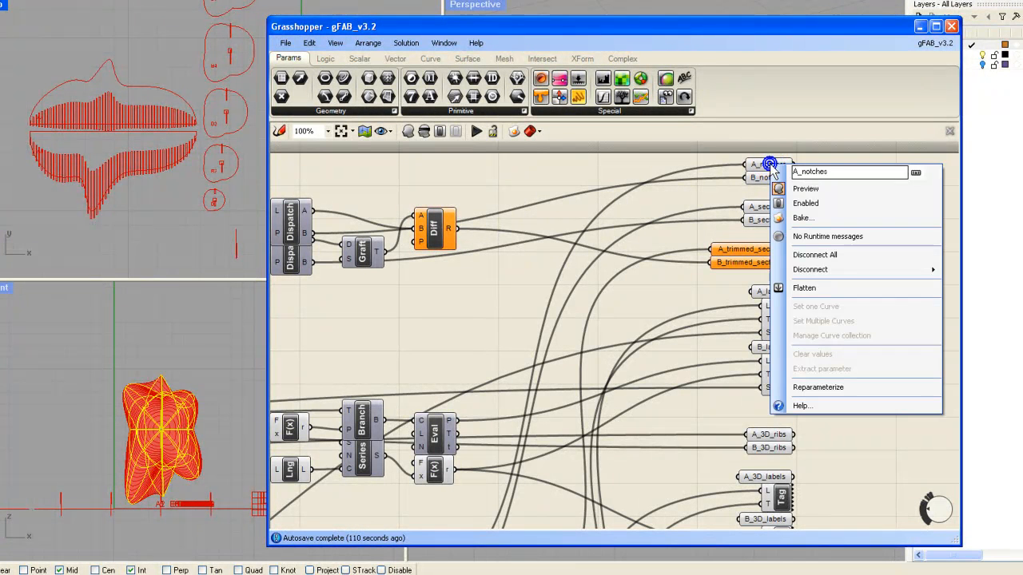
click(807, 190)
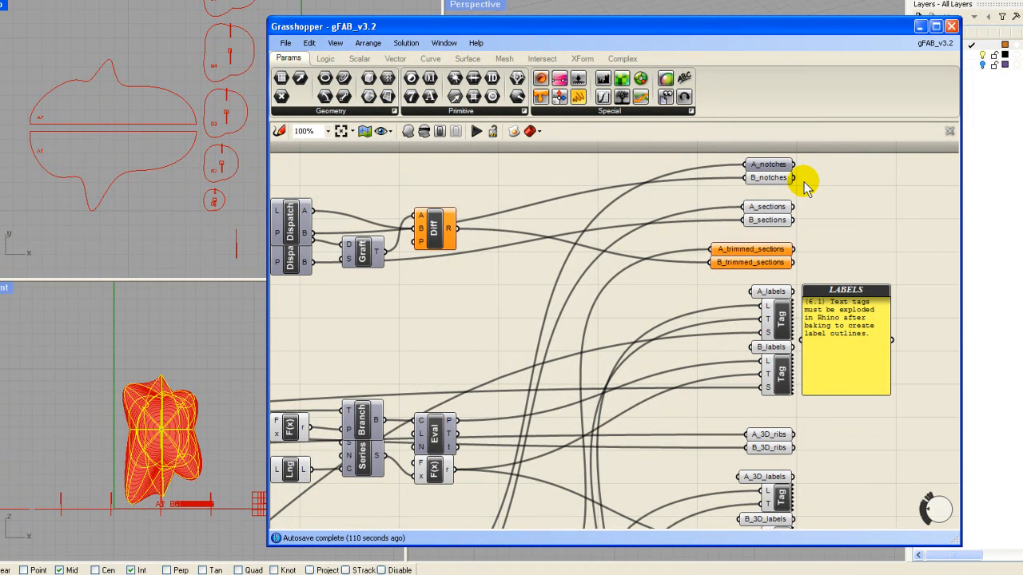
Step: Turn off the preview of the A_trimmed_sections output
right_click(772, 253)
click(804, 274)
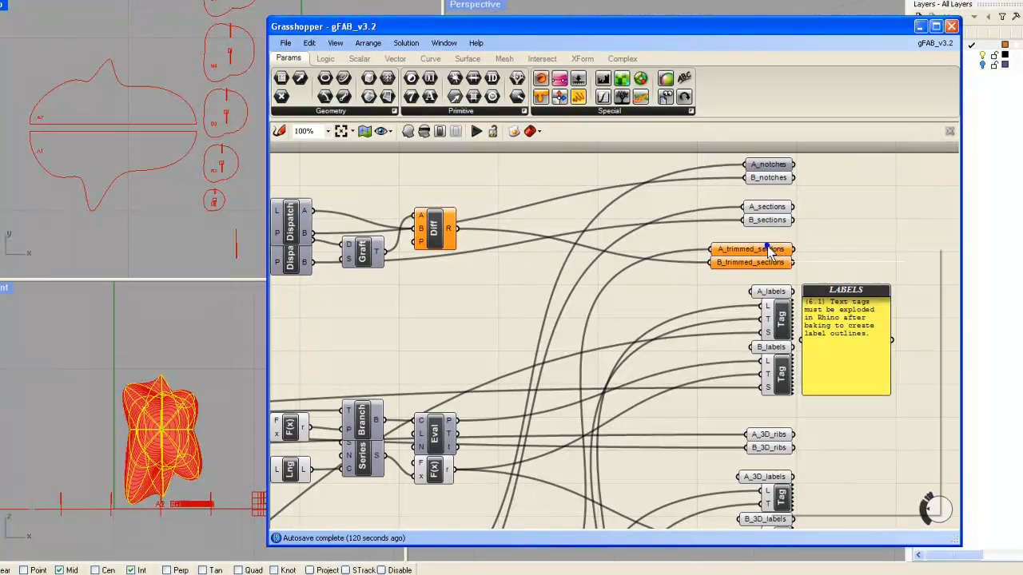
right_click(772, 252)
click(844, 214)
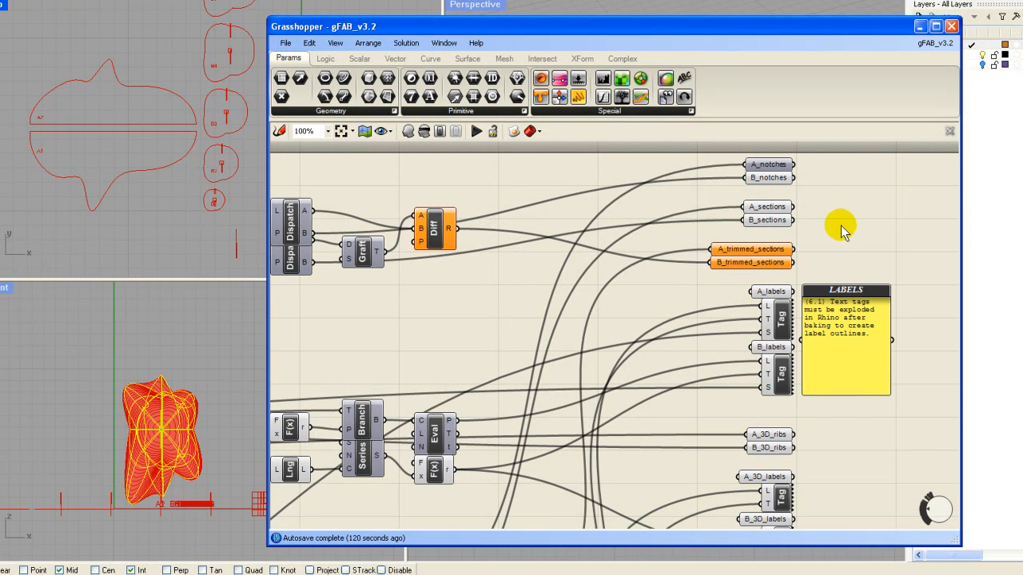
Step: Turn off the preview of the A_3D_ribs output
right_drag(859, 450, 887, 352)
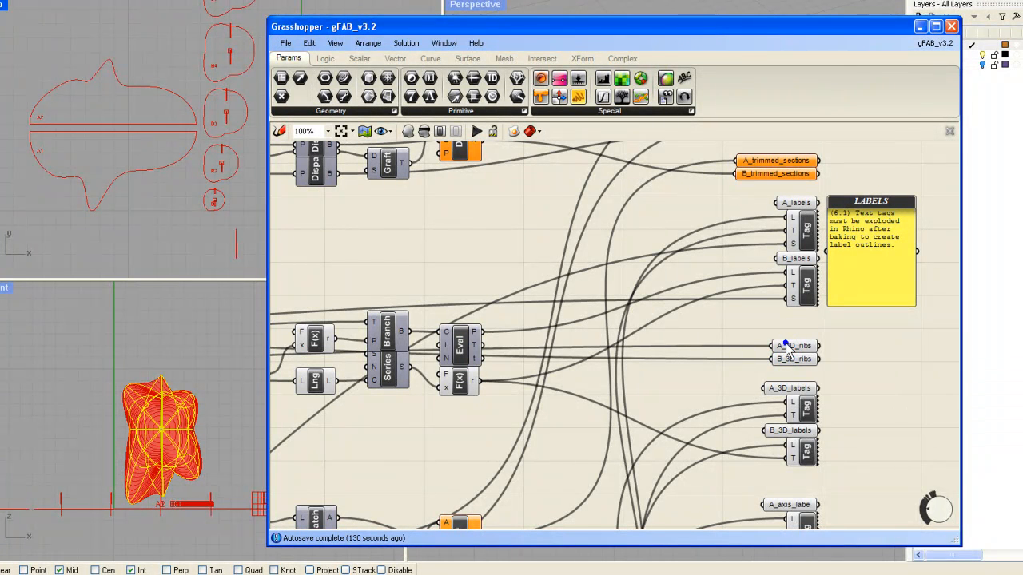
right_click(788, 349)
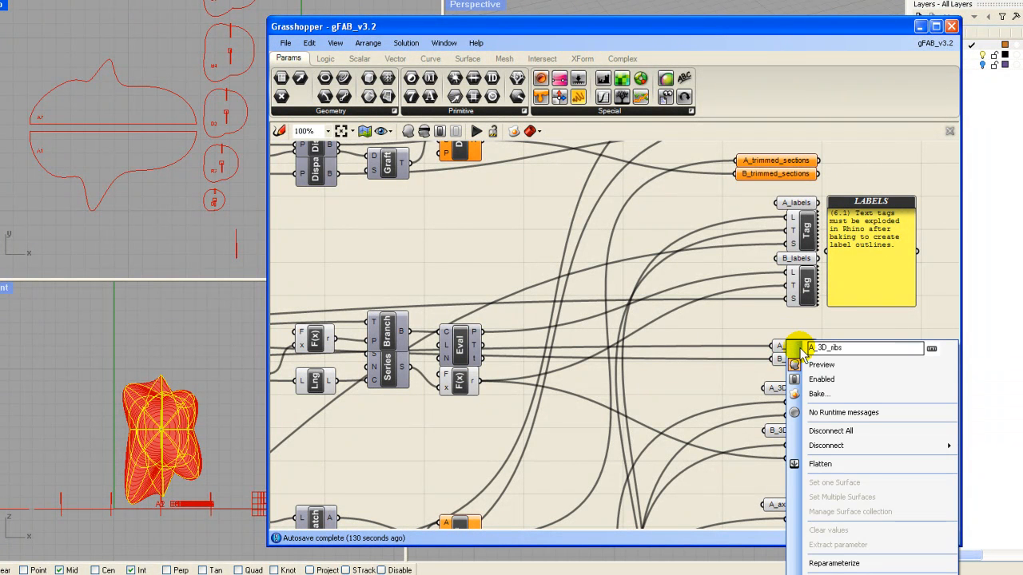
click(831, 367)
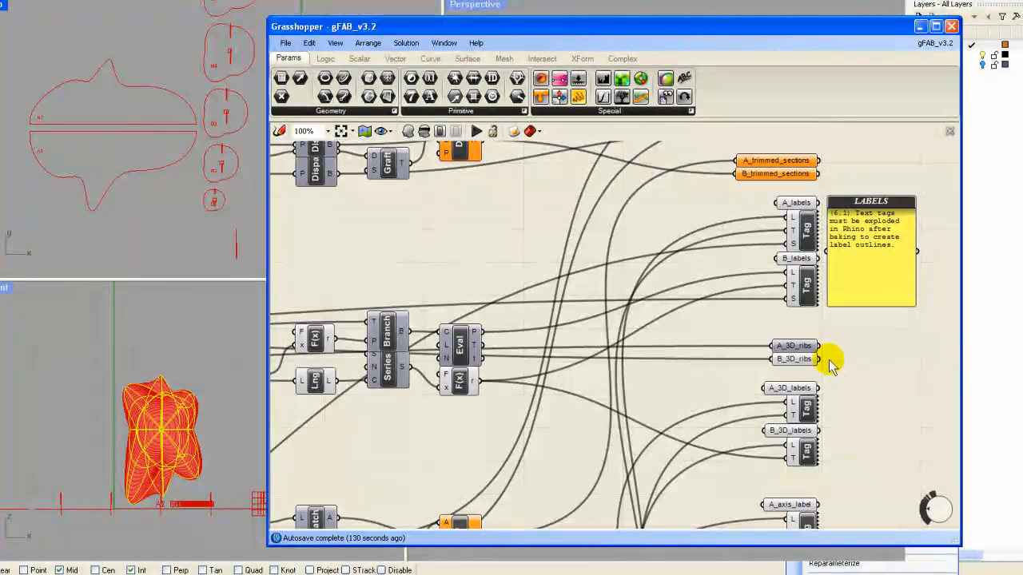
Step: Turn off the preview of the B_notches output
right_drag(848, 354, 799, 559)
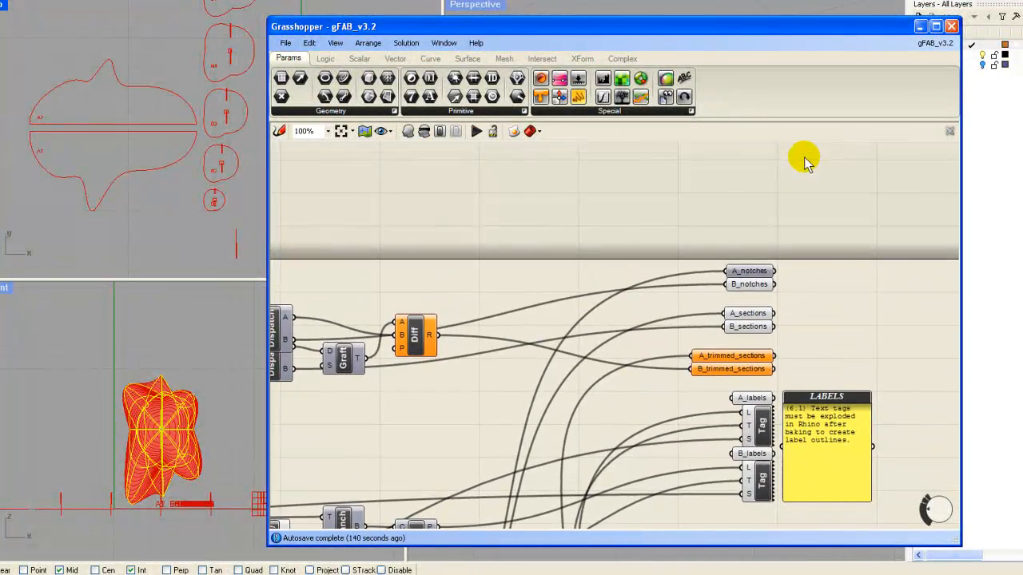
right_click(750, 284)
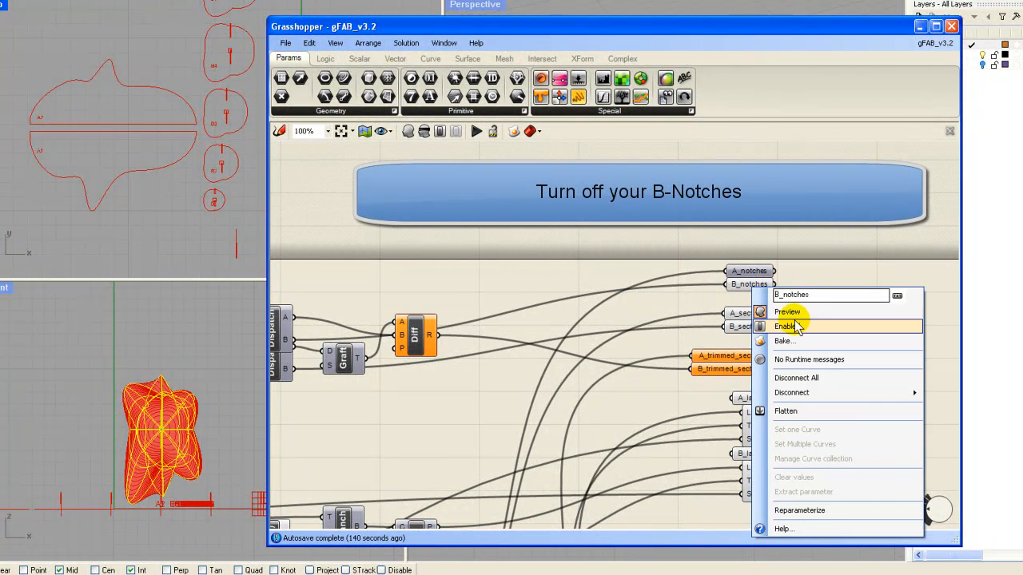
click(787, 311)
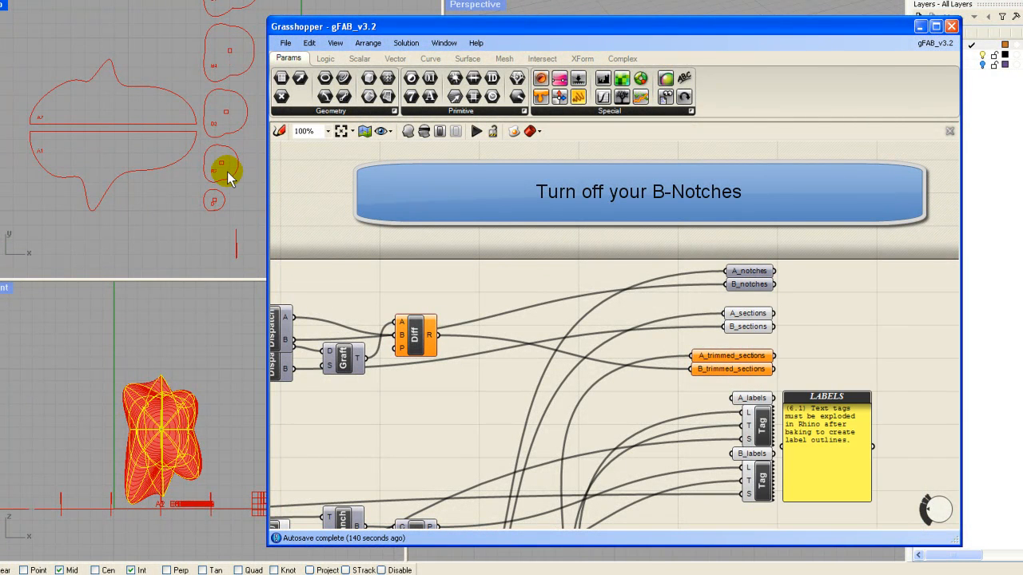
Step: Examine the B section outlines, their inner cutouts and labels without notches in the Top viewport, including B2 and B3
scroll(227, 172, up, 3)
scroll(227, 172, down, 2)
right_drag(227, 171, 195, 212)
scroll(197, 206, up, 4)
scroll(184, 209, up, 5)
scroll(182, 211, down, 6)
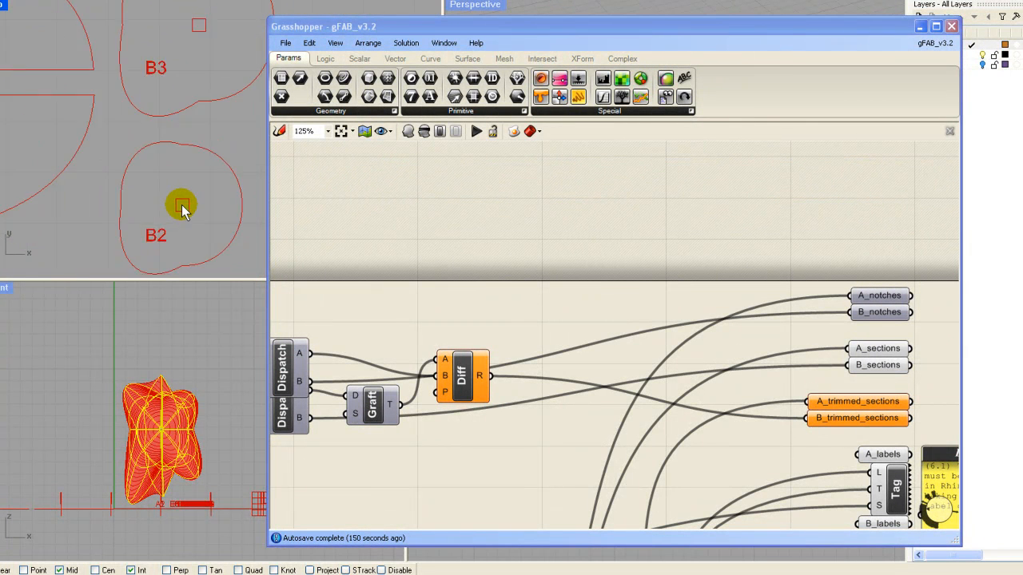
scroll(183, 207, down, 4)
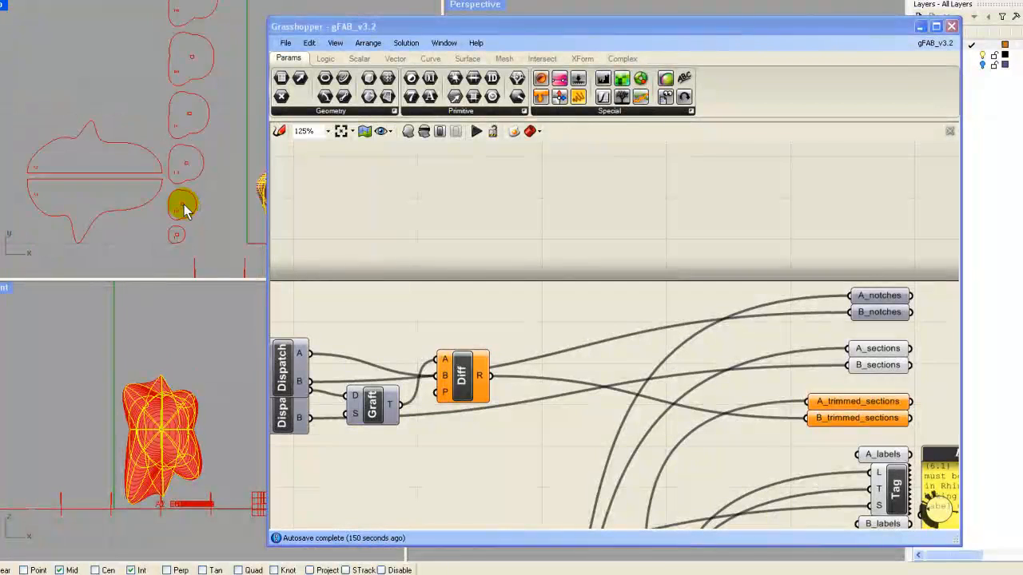
right_drag(203, 194, 199, 159)
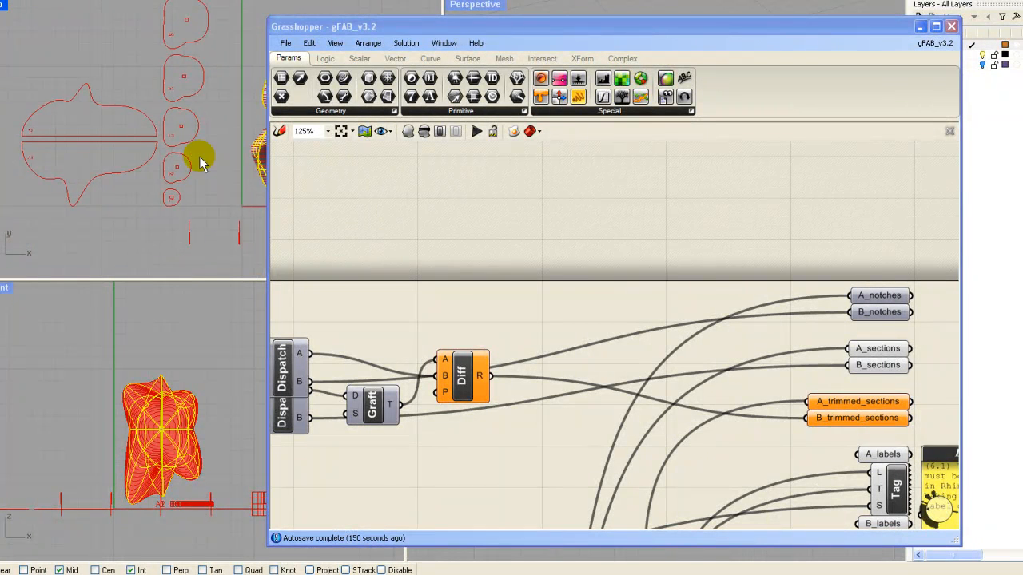
Step: Turn off the previews of the A_sections output and the Tag component under A_labels
right_click(872, 348)
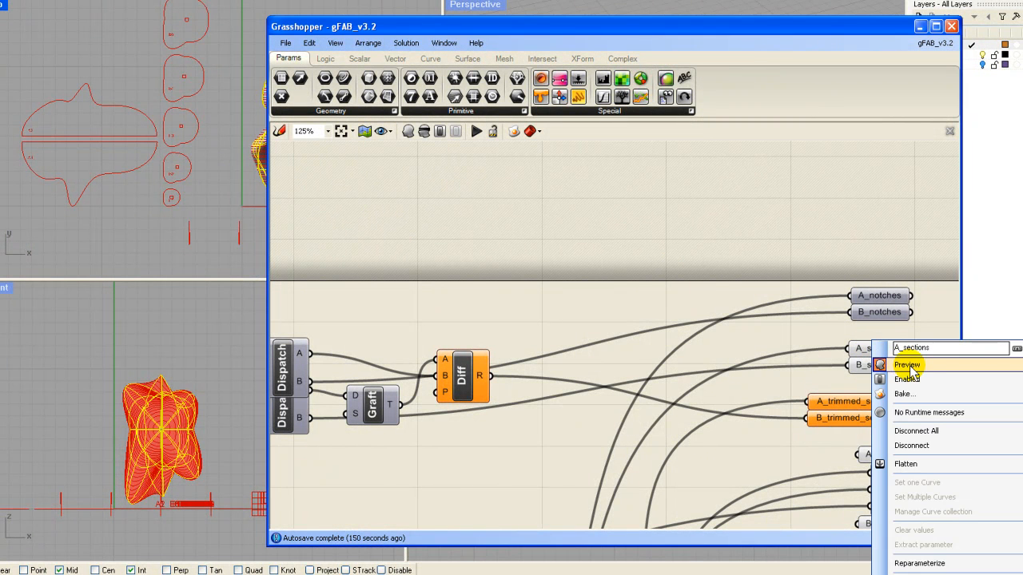
click(910, 366)
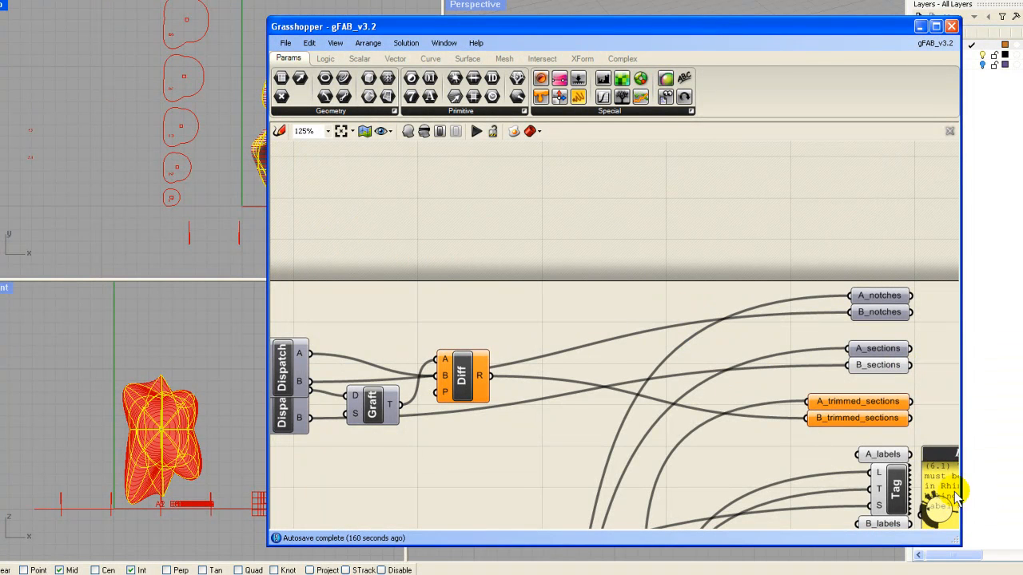
right_drag(929, 372, 913, 270)
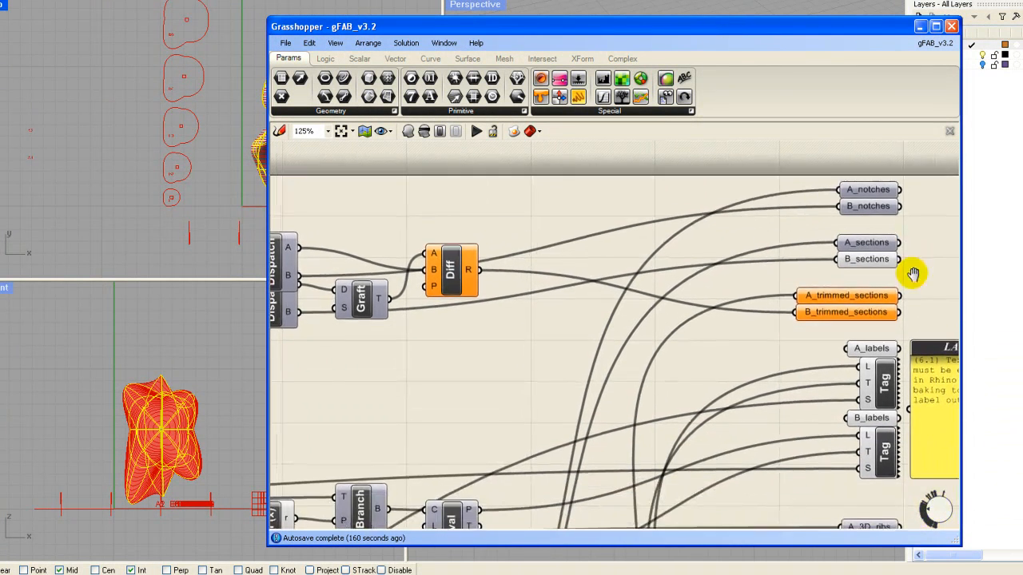
right_click(866, 369)
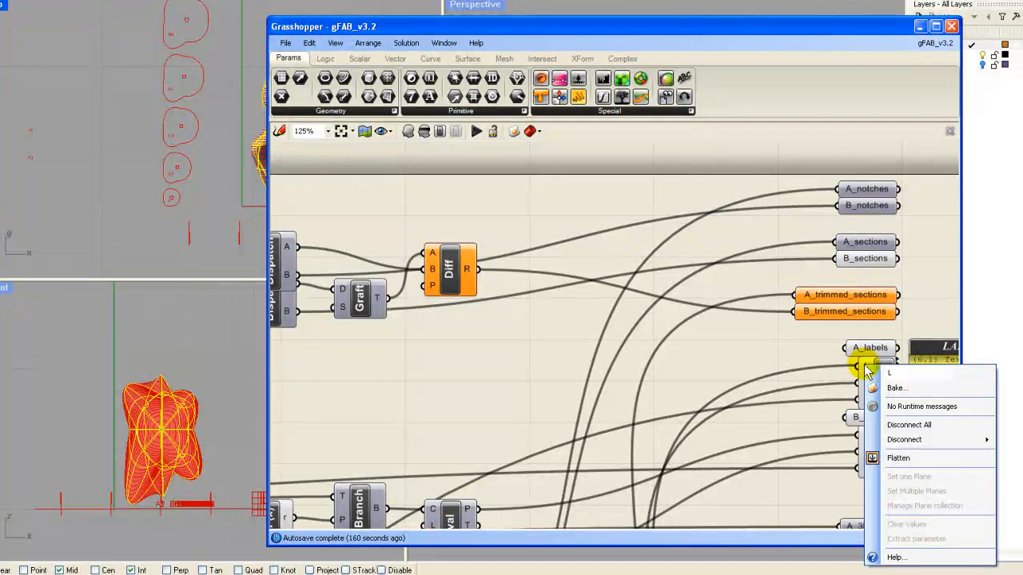
click(786, 351)
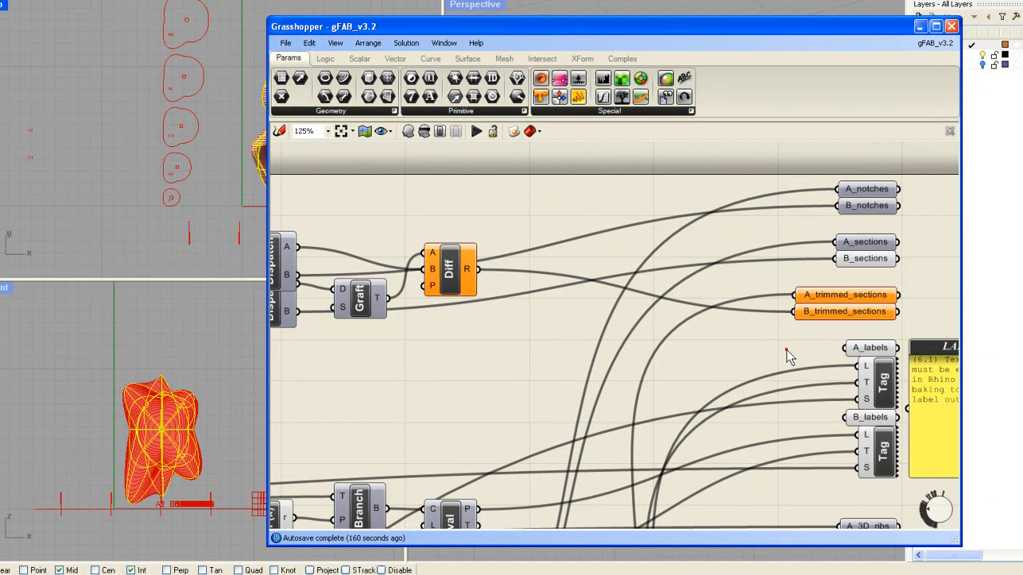
right_click(881, 392)
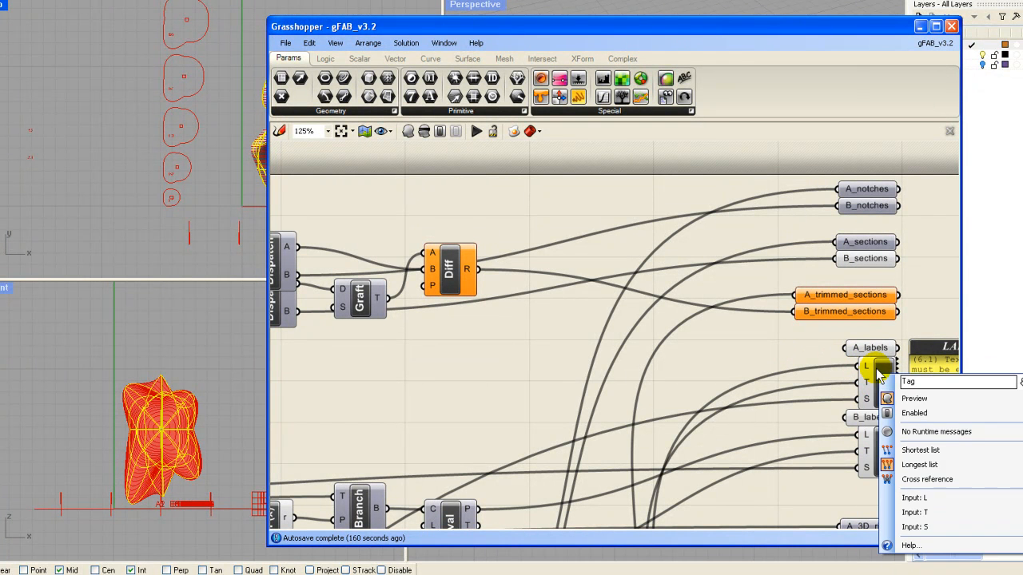
click(907, 398)
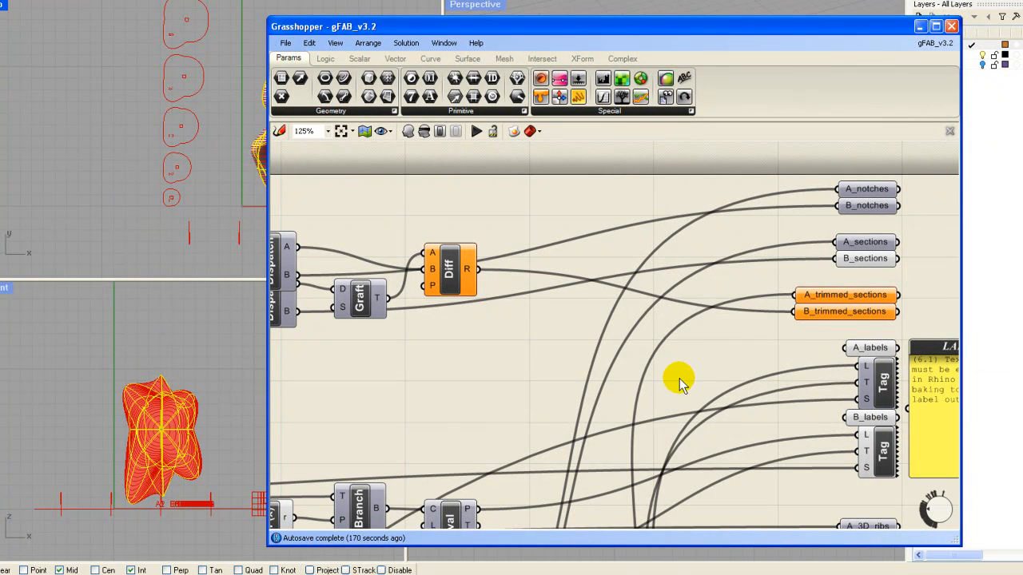
Step: Examine individual labelled B sections up close in the Top viewport, including B8, and view the full B section column
right_drag(107, 141, 128, 189)
scroll(164, 192, down, 10)
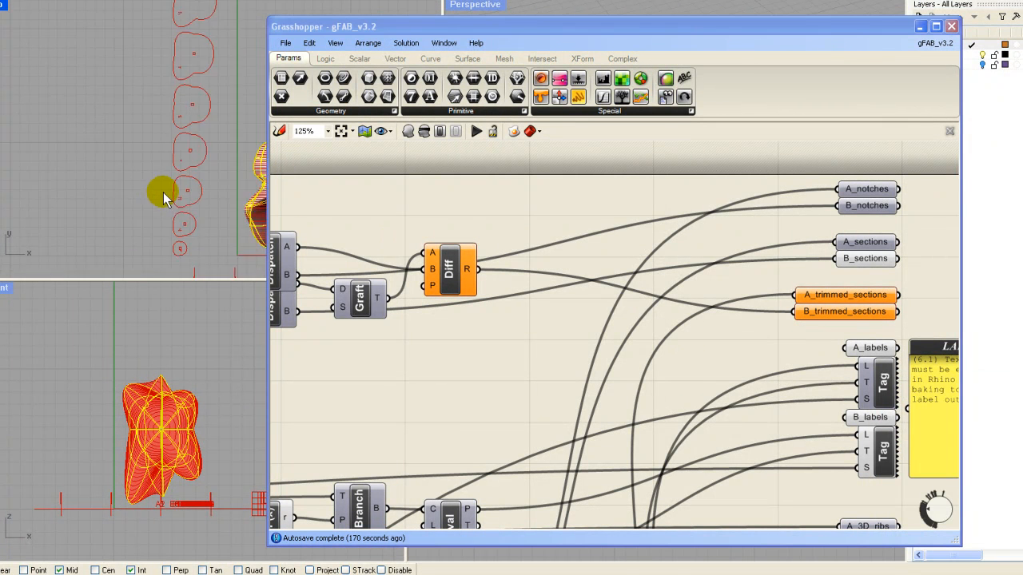
scroll(165, 196, up, 8)
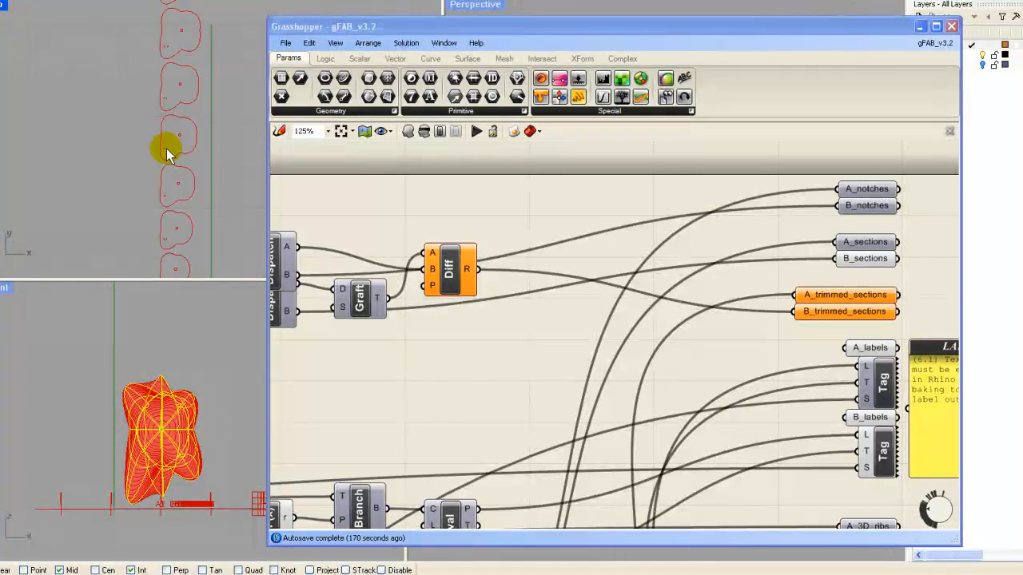
scroll(175, 161, up, 5)
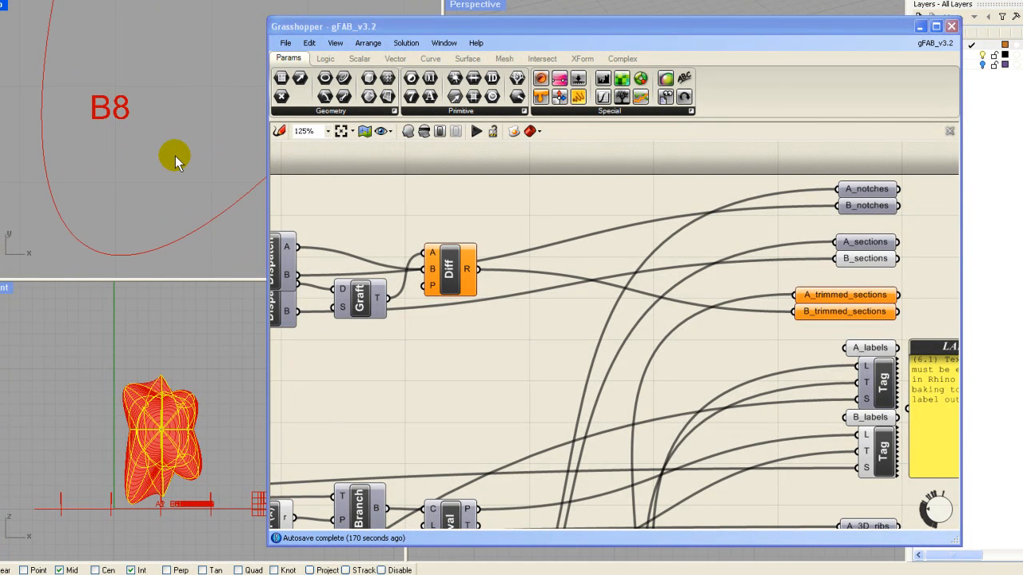
scroll(177, 155, down, 10)
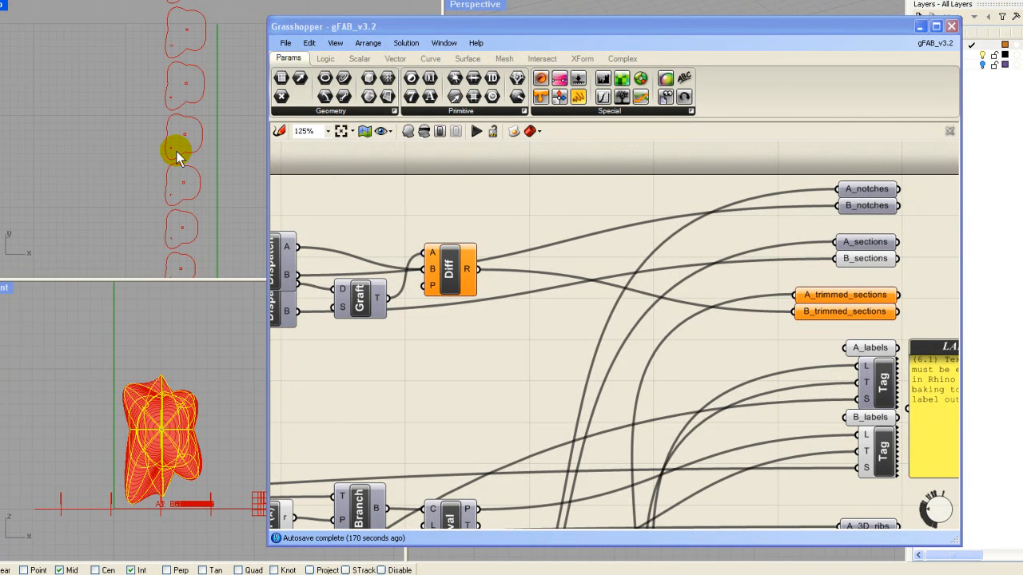
scroll(177, 154, down, 3)
right_drag(179, 147, 128, 178)
right_drag(194, 79, 181, 240)
right_drag(168, 56, 231, 160)
scroll(188, 160, up, 11)
scroll(156, 141, up, 5)
scroll(155, 135, down, 15)
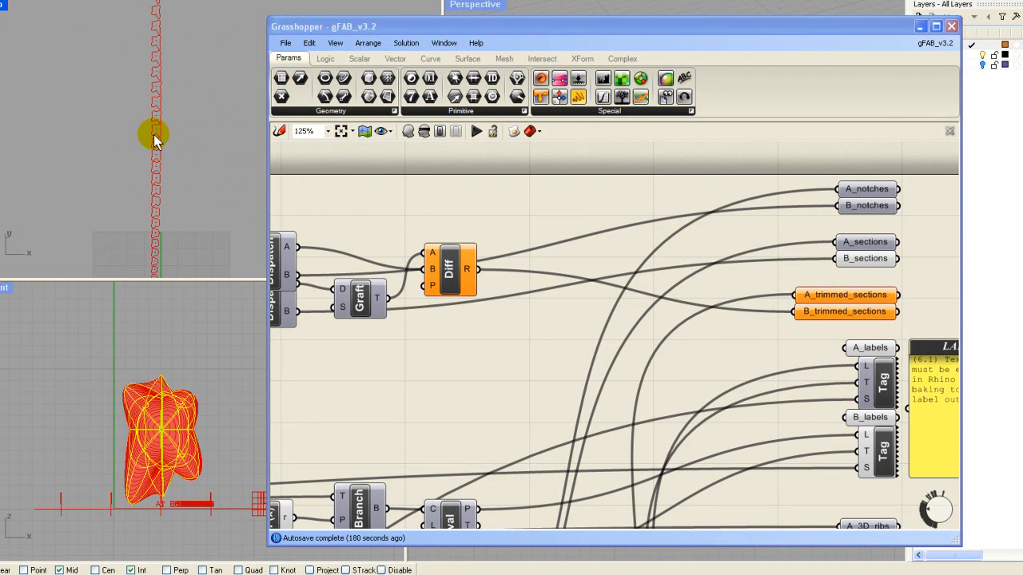
scroll(155, 136, down, 5)
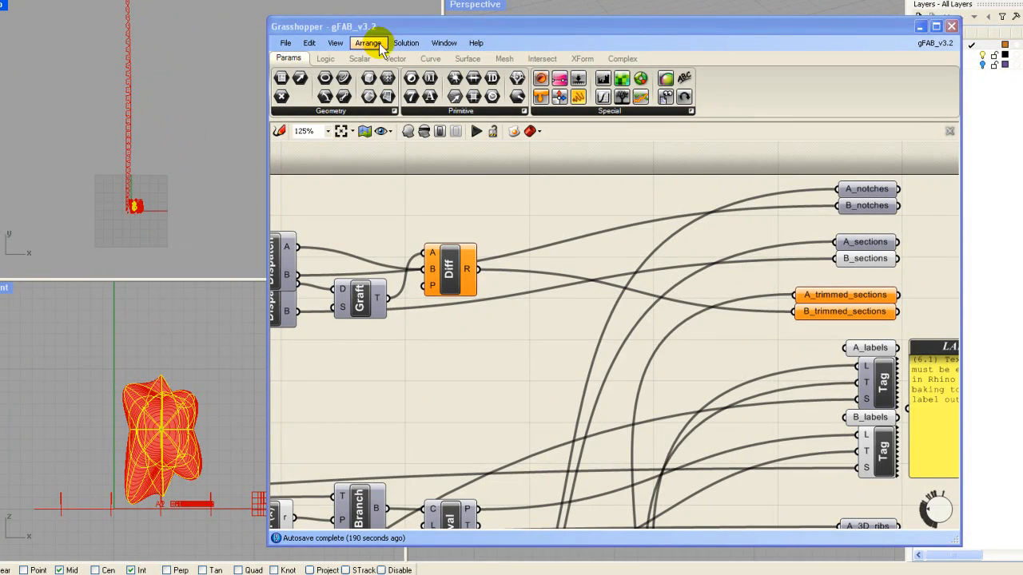
Step: Move the Grasshopper window clear of the viewports and follow the B section column back to its start beside the object
drag(406, 34, 363, 24)
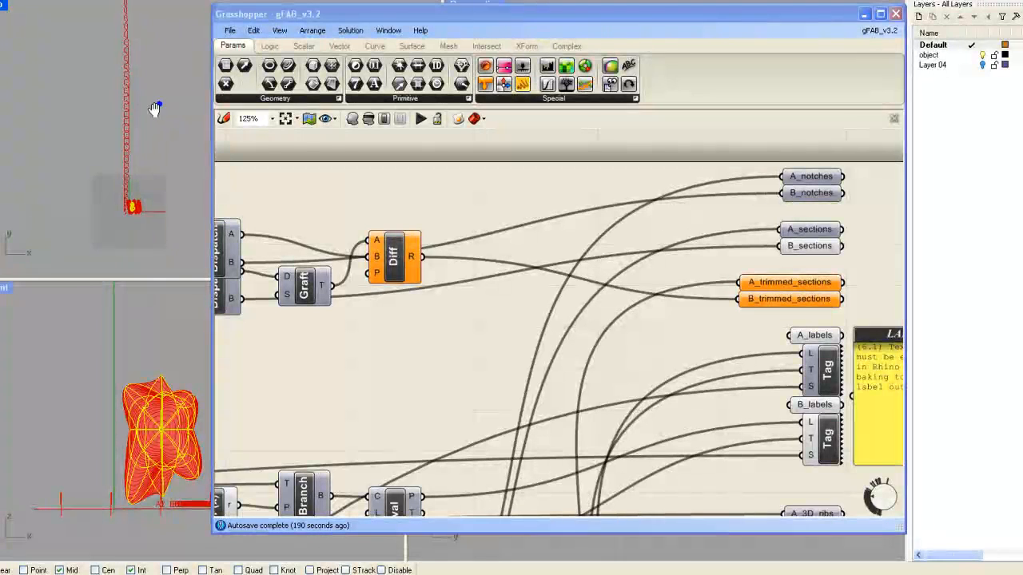
scroll(144, 121, up, 6)
scroll(114, 165, up, 4)
right_drag(114, 165, 270, 107)
right_drag(163, 268, 162, 160)
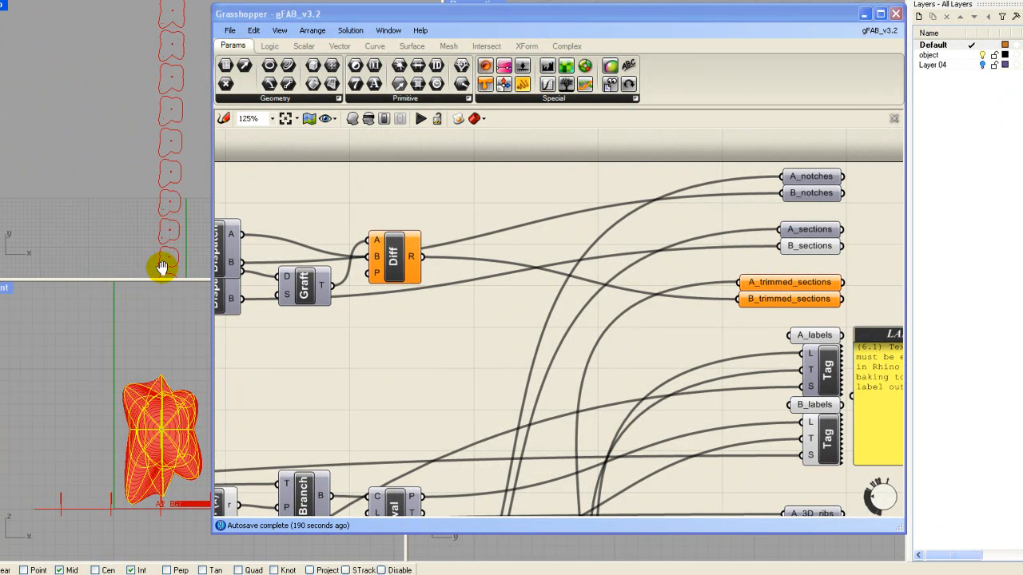
right_drag(181, 239, 111, 68)
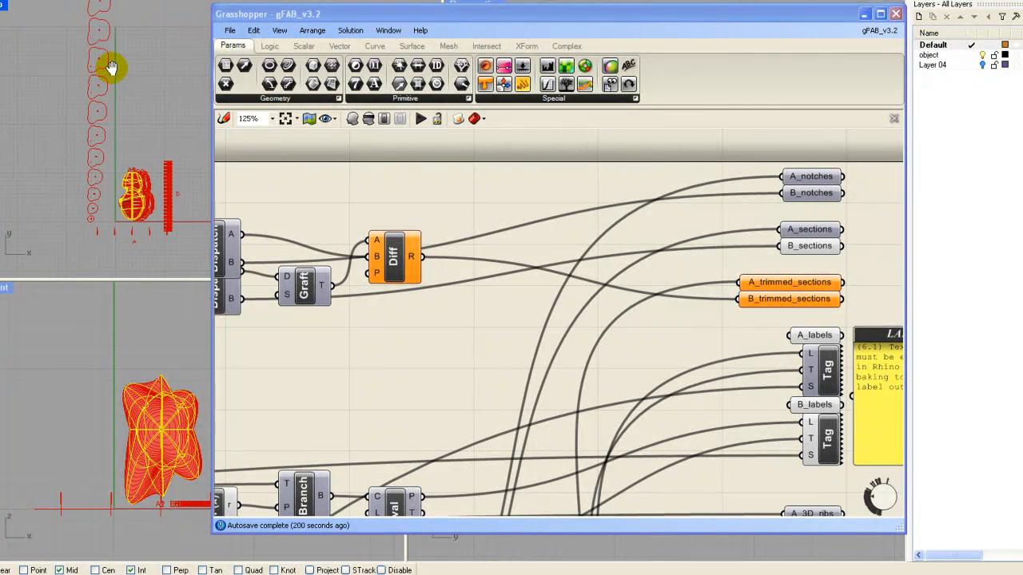
Step: Examine the outline, square cutout and label of section B2 up close in the Top viewport and test whether they are selectable
scroll(80, 221, up, 8)
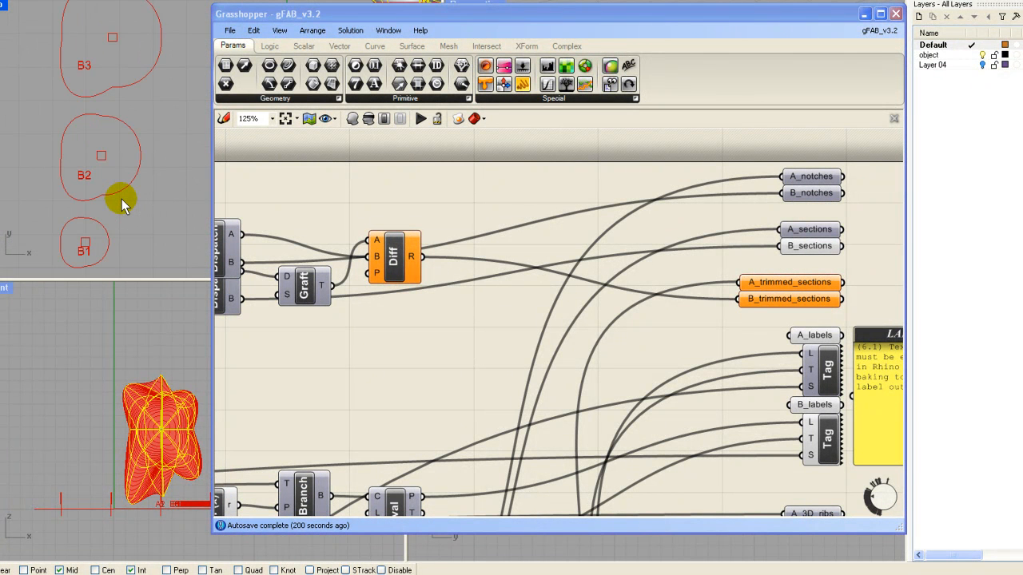
scroll(121, 206, up, 2)
scroll(69, 133, up, 1)
scroll(39, 68, up, 1)
scroll(78, 136, up, 2)
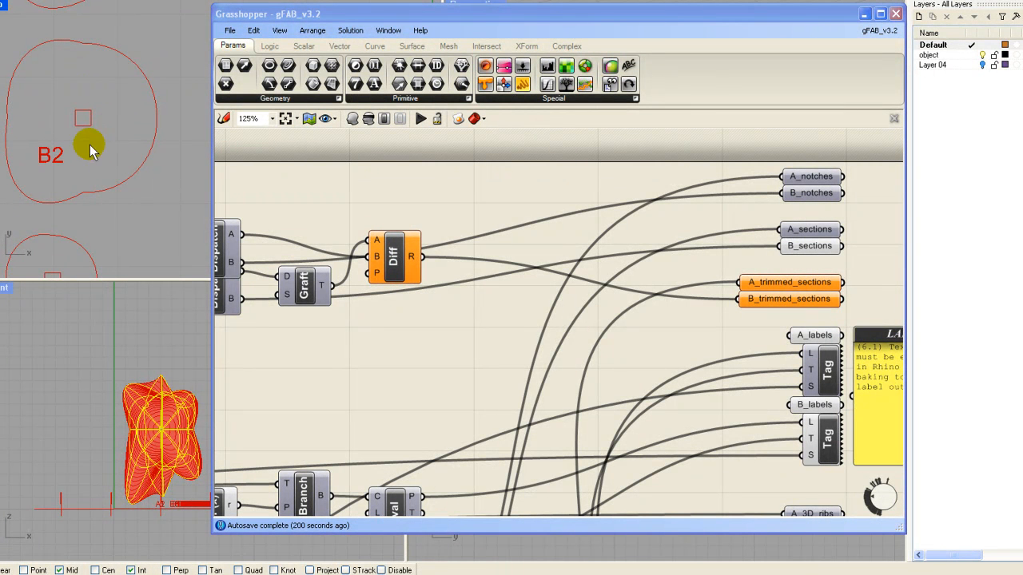
click(87, 123)
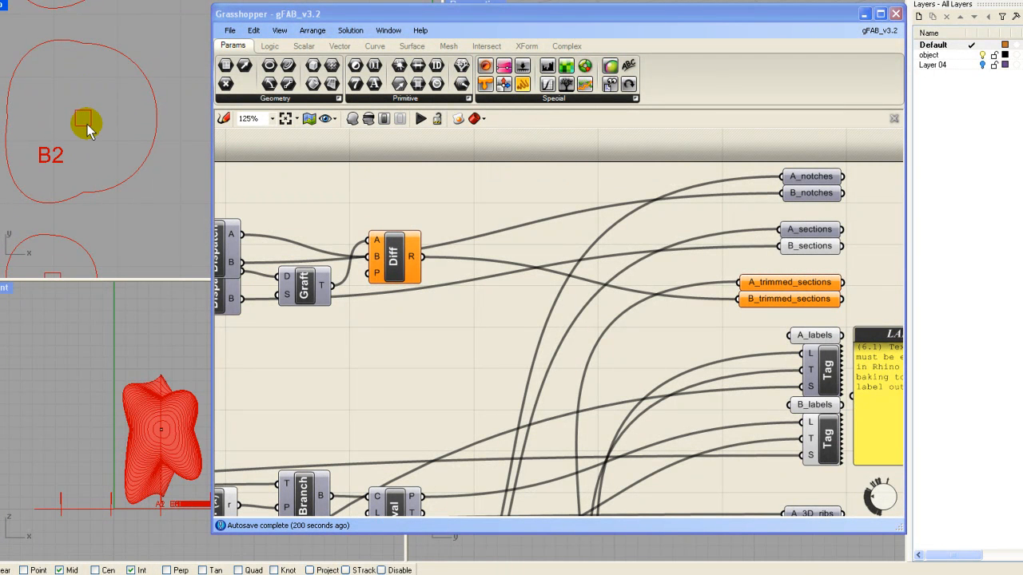
click(87, 124)
click(53, 157)
click(102, 189)
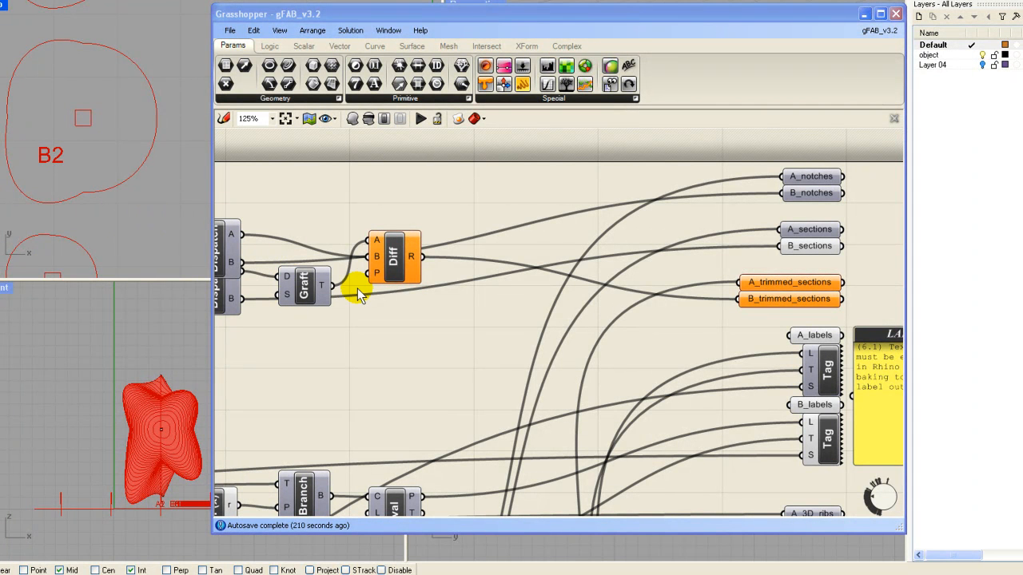
Step: Select the B_sections output and create a magenta layer named outer_cut in Rhino as the current layer
click(818, 244)
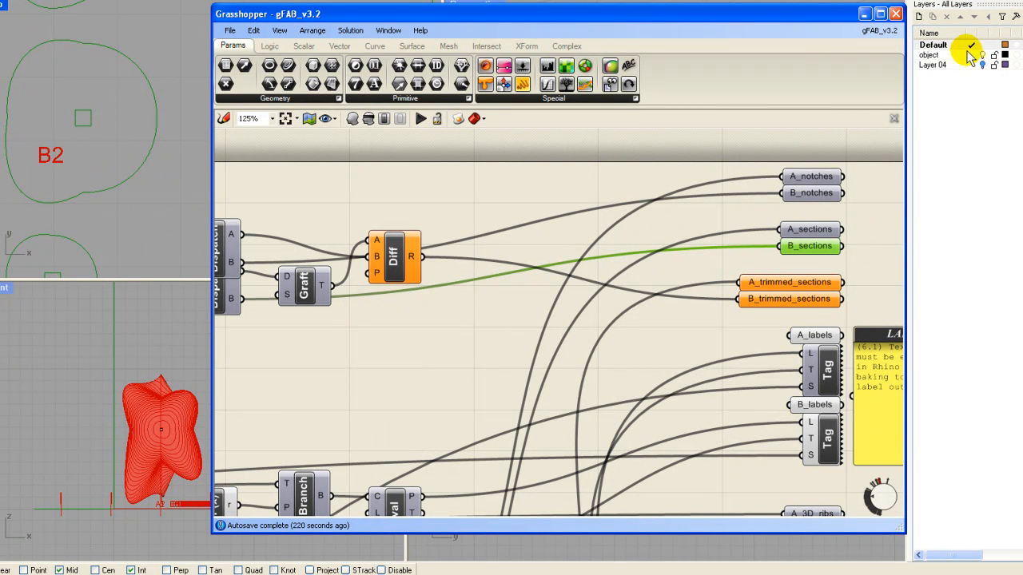
click(921, 17)
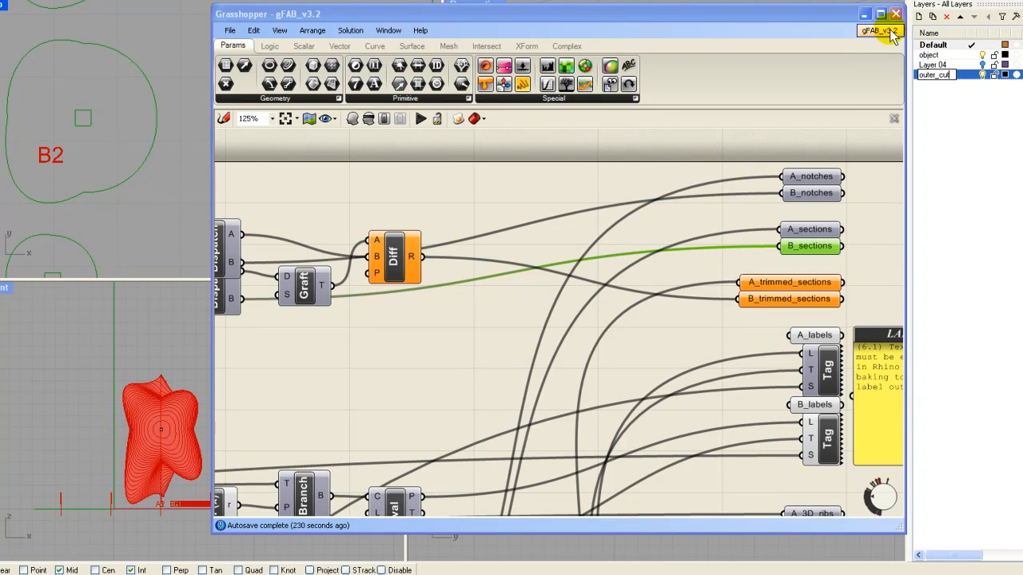
click(1005, 75)
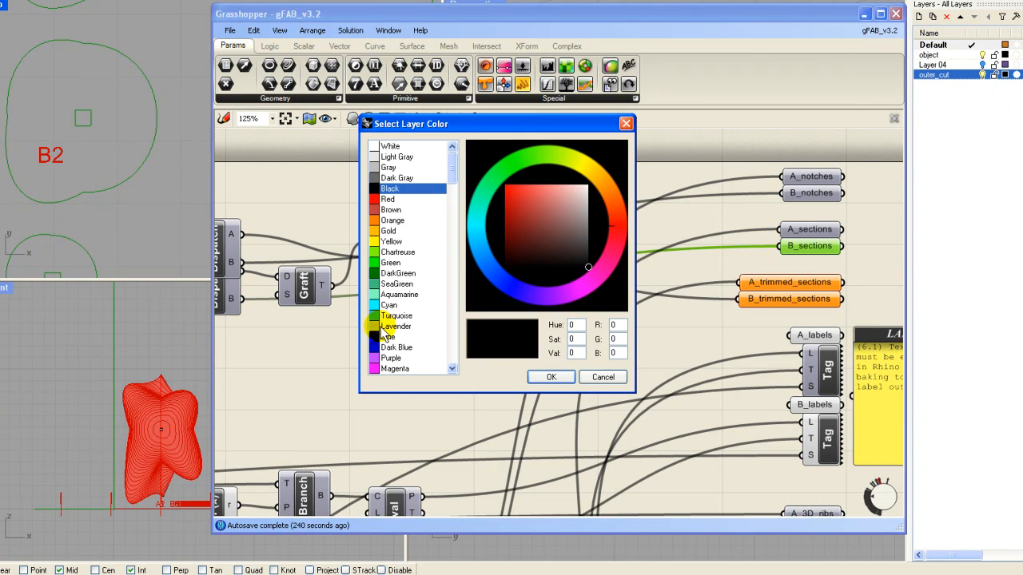
click(382, 369)
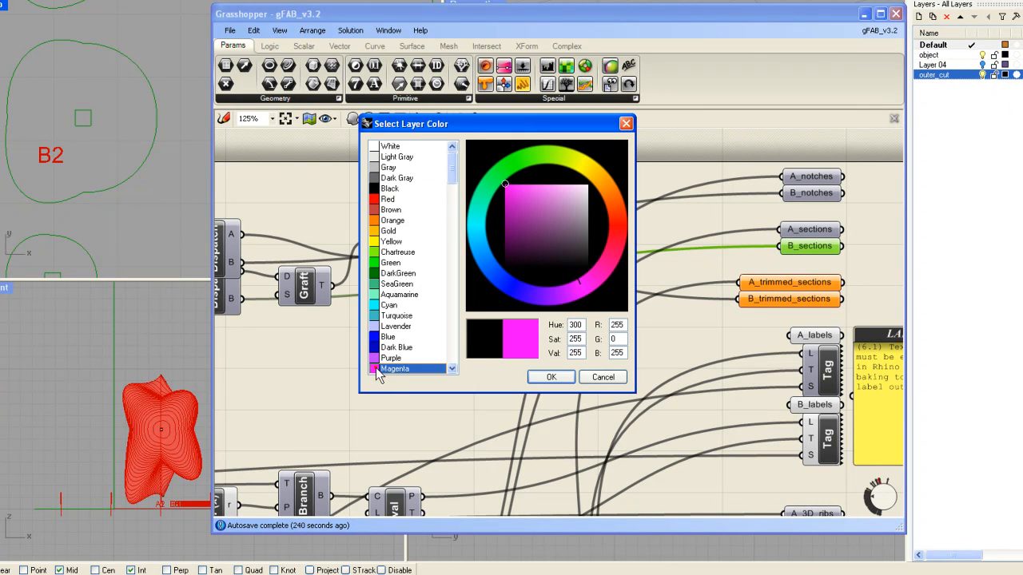
click(551, 377)
click(968, 75)
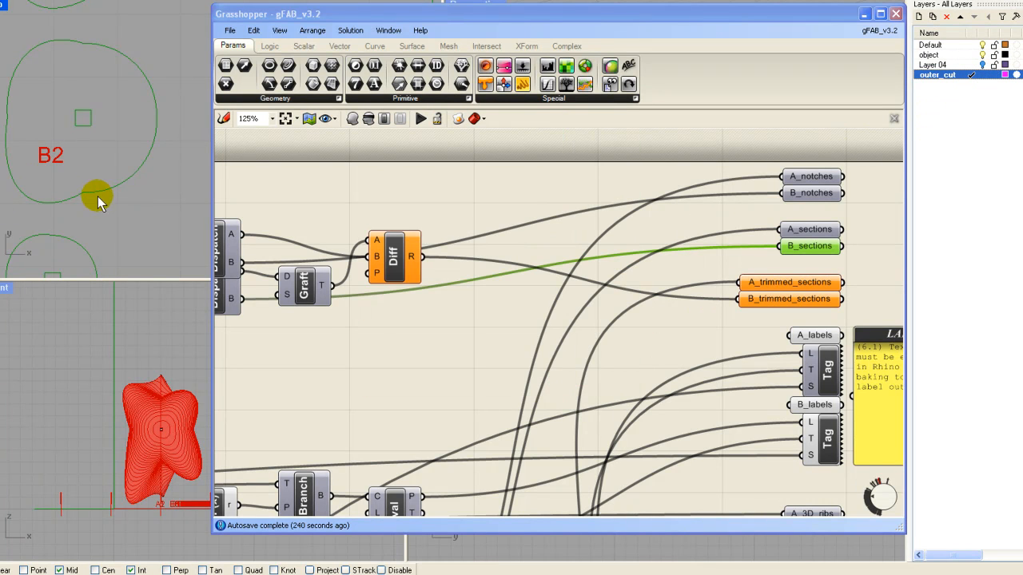
Step: Bake the B_sections output onto the outer_cut layer and set No preview to check the baked curves in the Top viewport
click(483, 13)
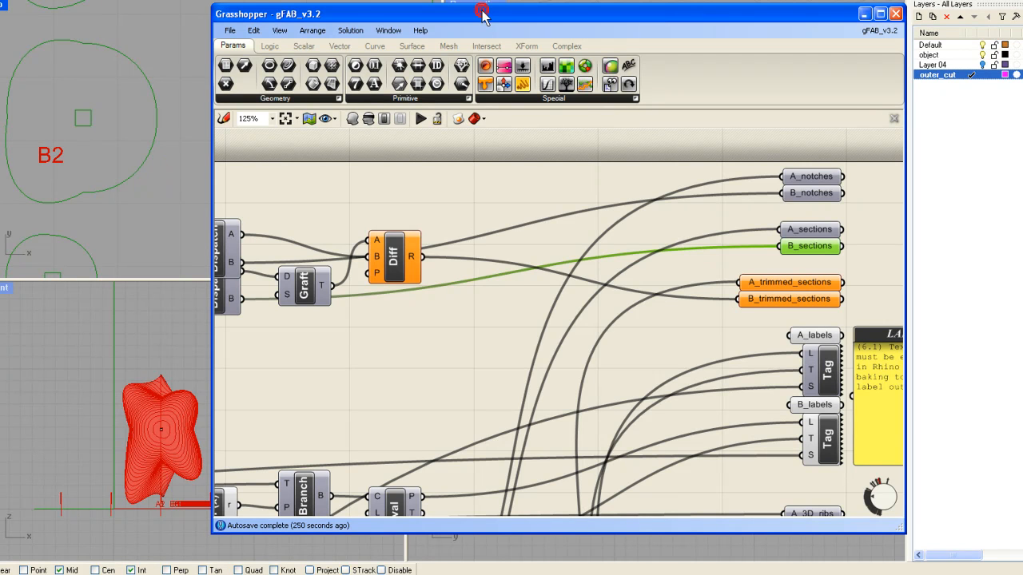
click(459, 120)
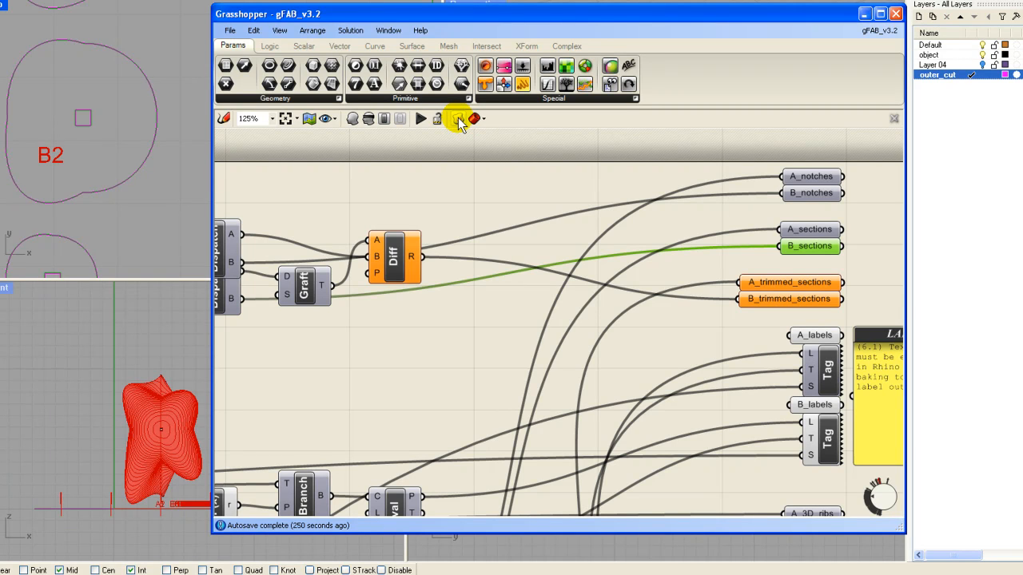
click(477, 119)
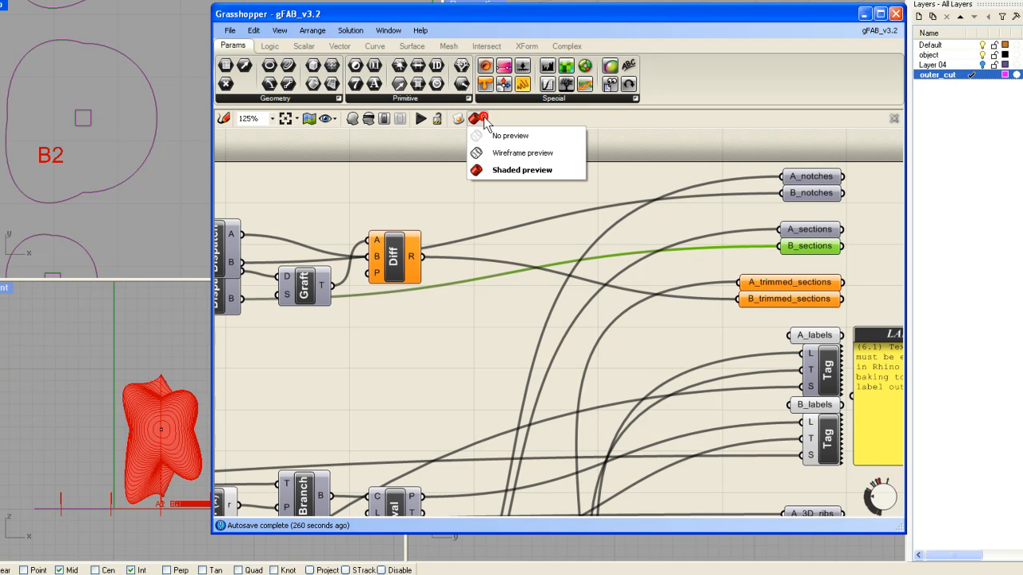
click(487, 135)
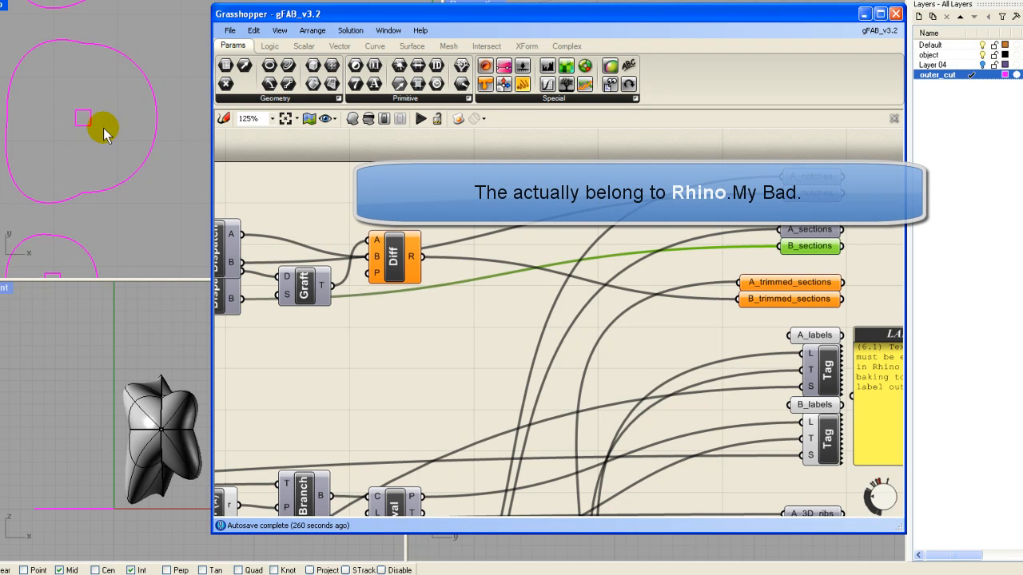
drag(293, 11, 326, 43)
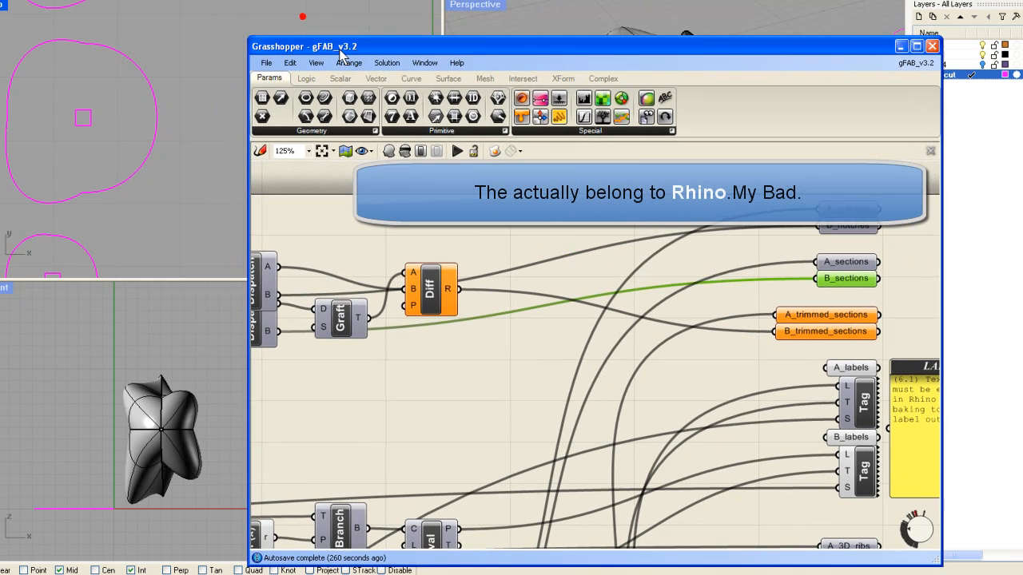
scroll(162, 144, down, 5)
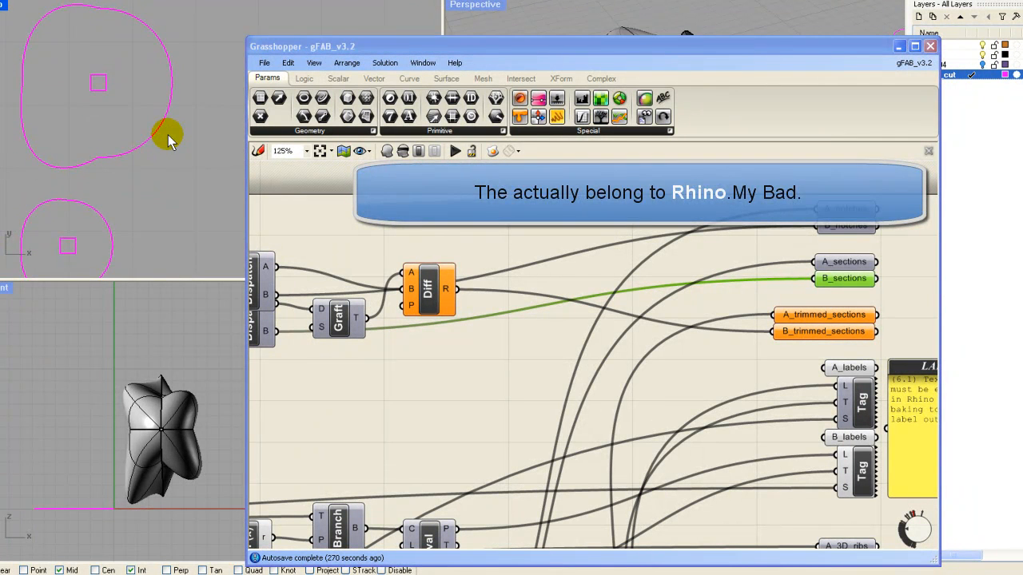
scroll(168, 136, up, 3)
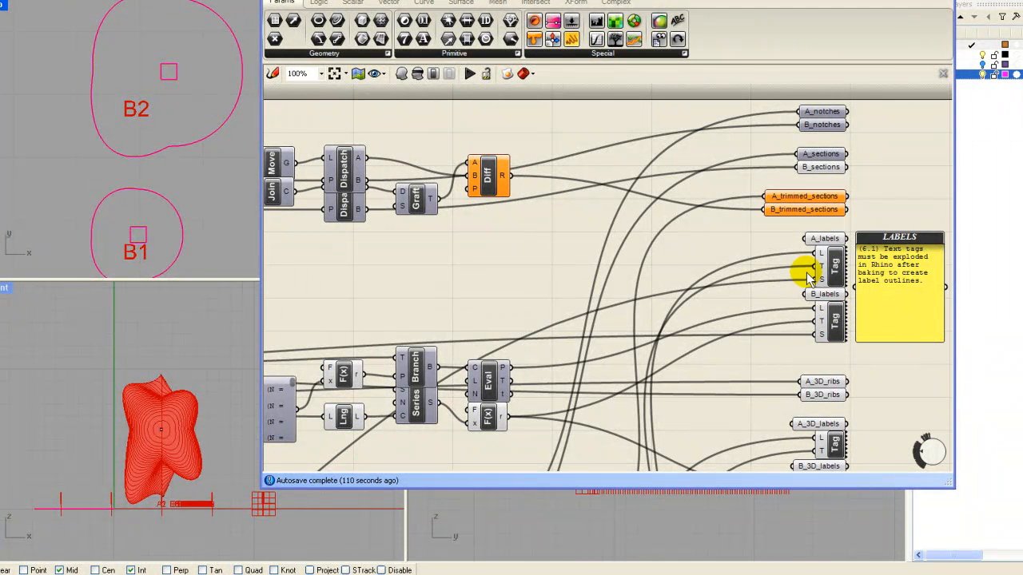
Step: Select the Tag component under B_labels and create a red layer named text in Rhino as the current layer
click(835, 319)
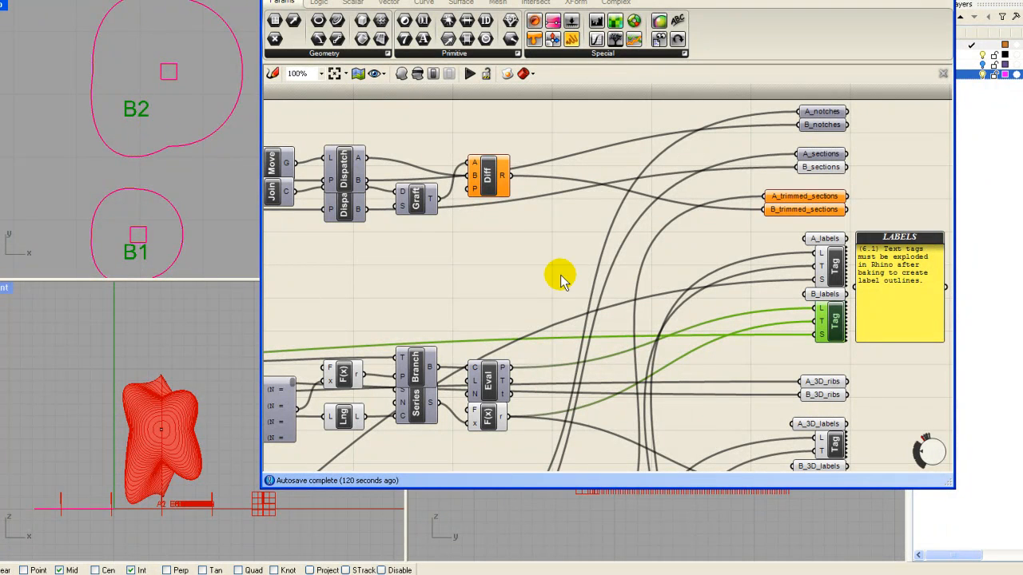
drag(919, 1, 842, 0)
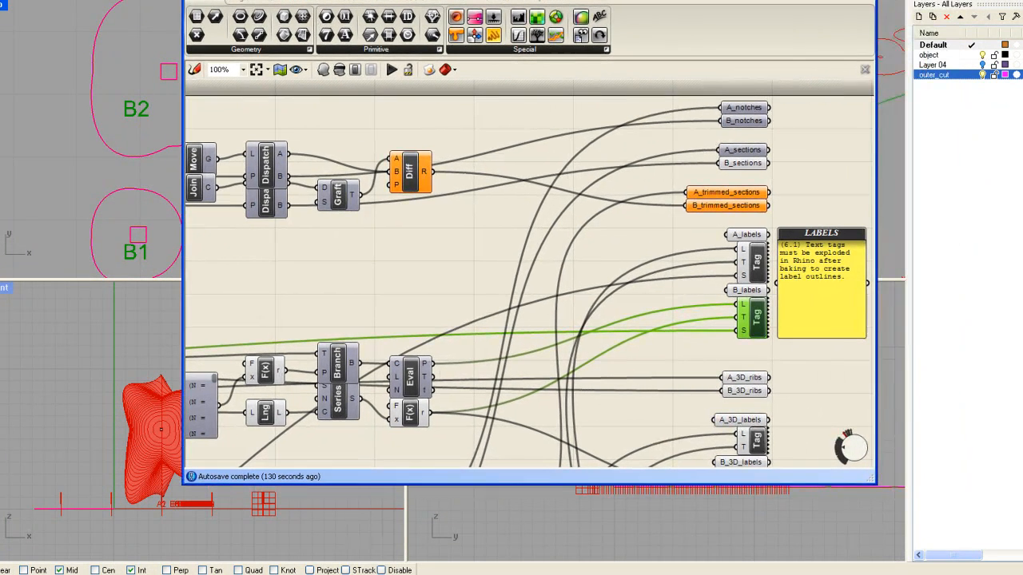
click(920, 17)
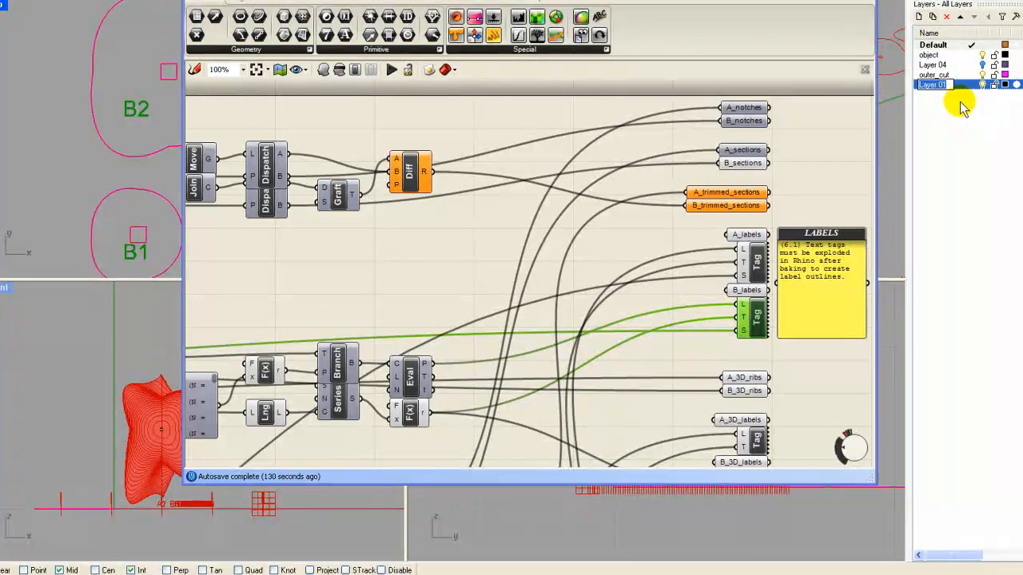
text(text)
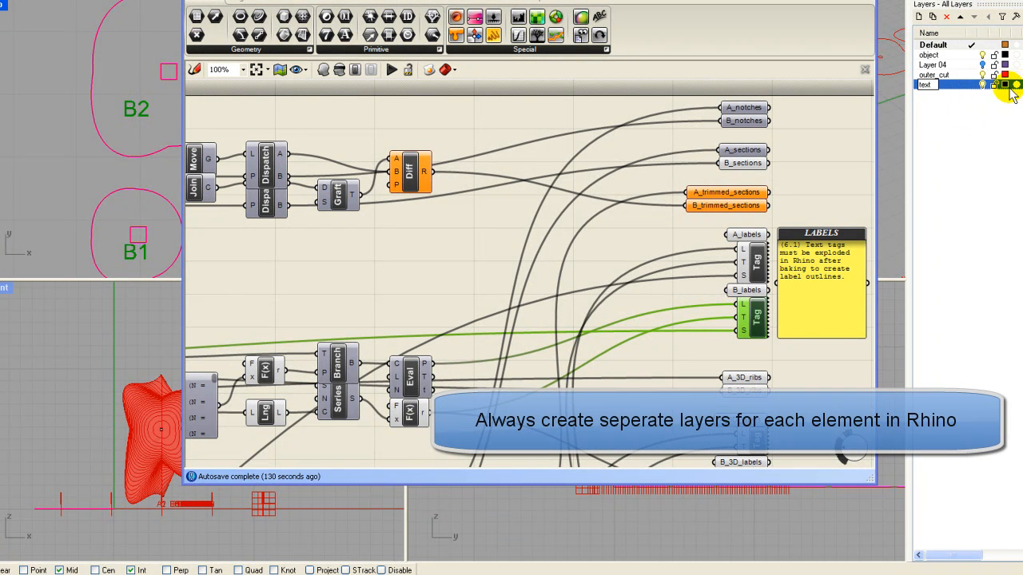
click(1005, 85)
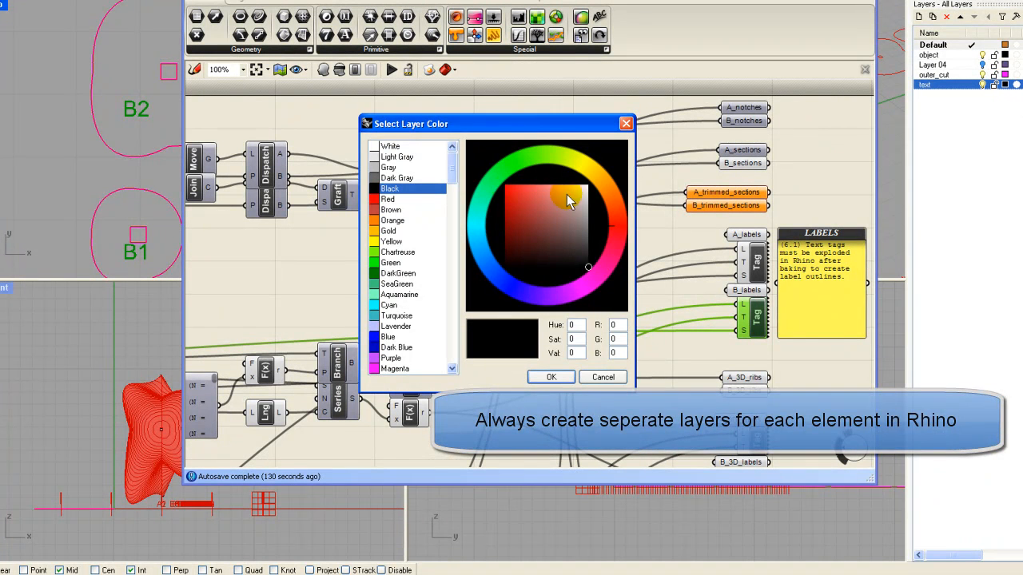
click(376, 200)
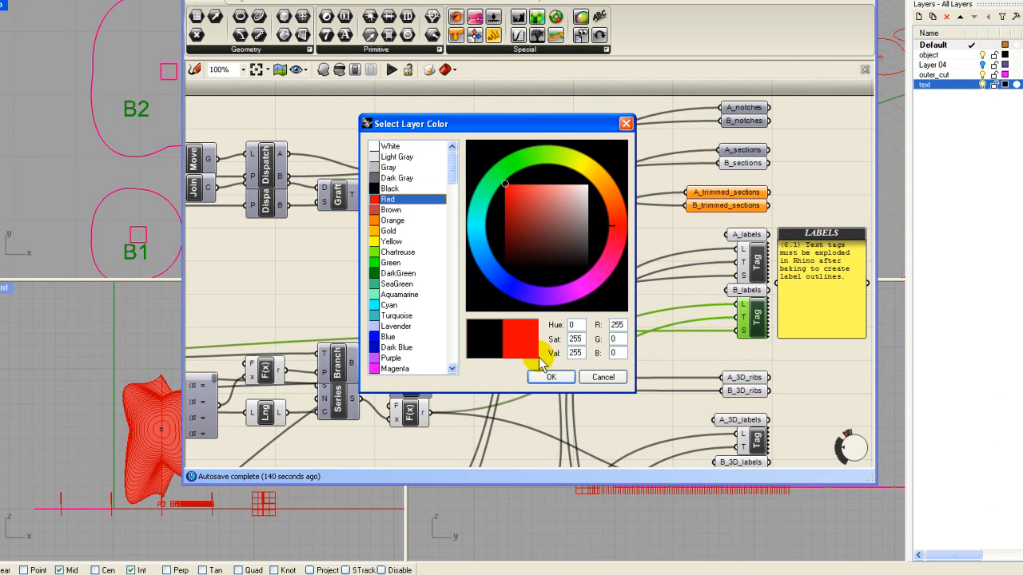
click(559, 377)
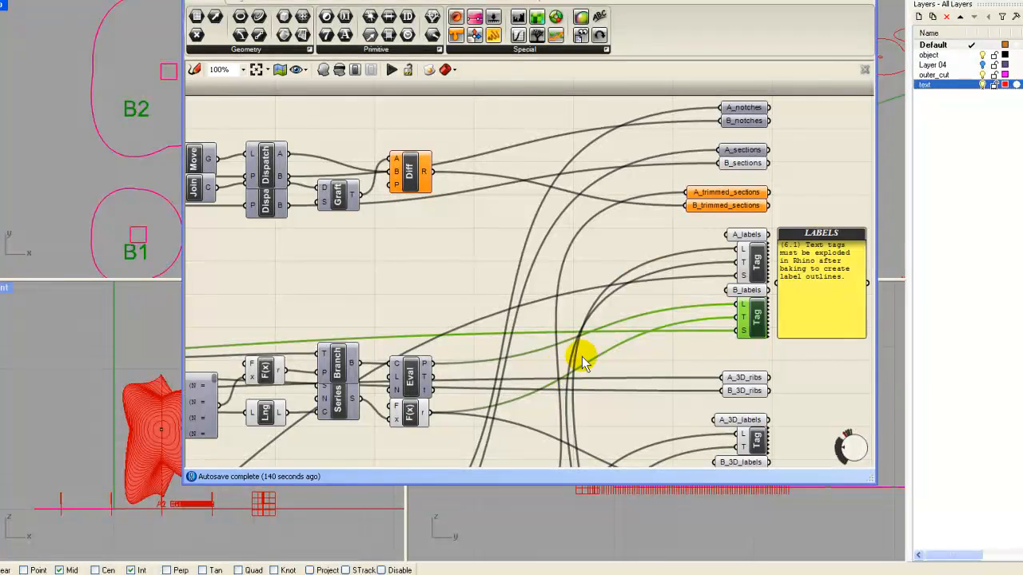
drag(639, 0, 661, 7)
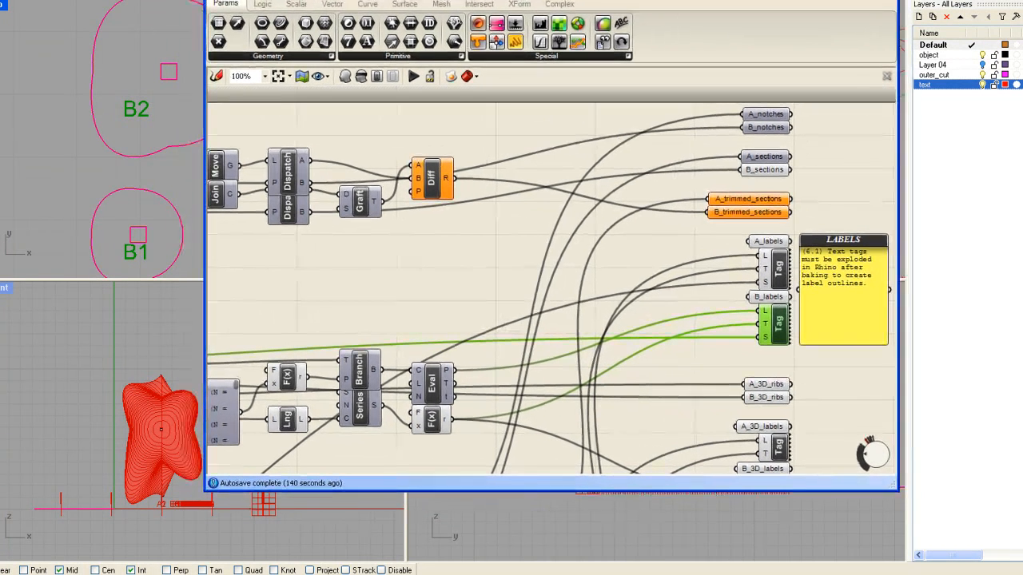
click(970, 85)
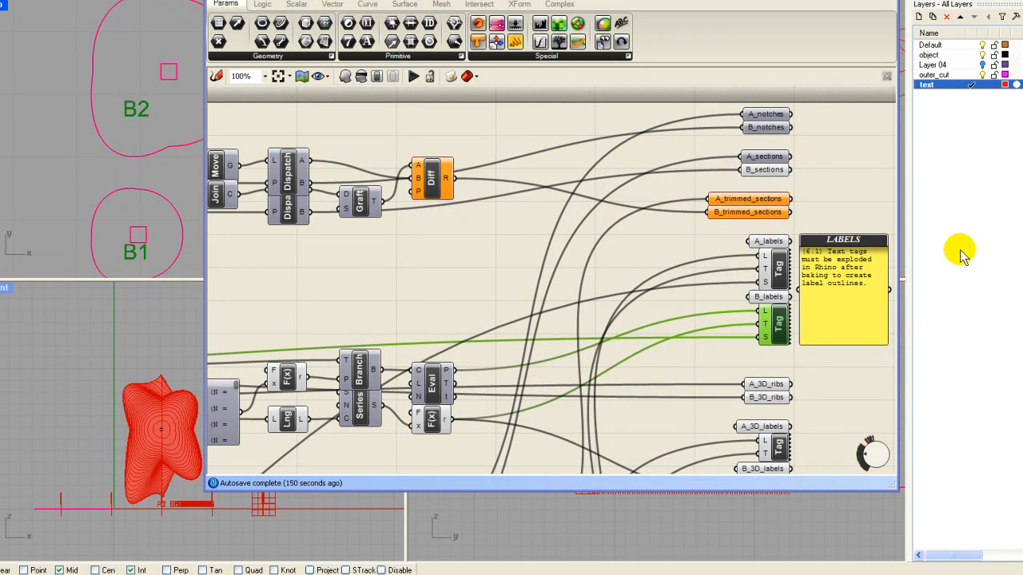
Step: Bake the Tag component under B_labels onto the text layer and set the Grasshopper display to No preview
click(450, 76)
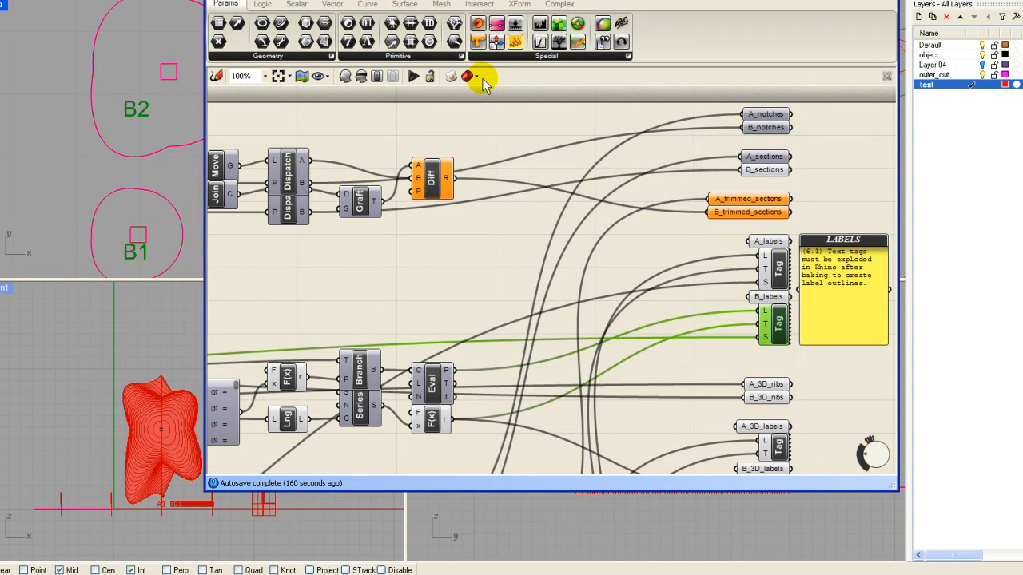
click(476, 78)
click(484, 93)
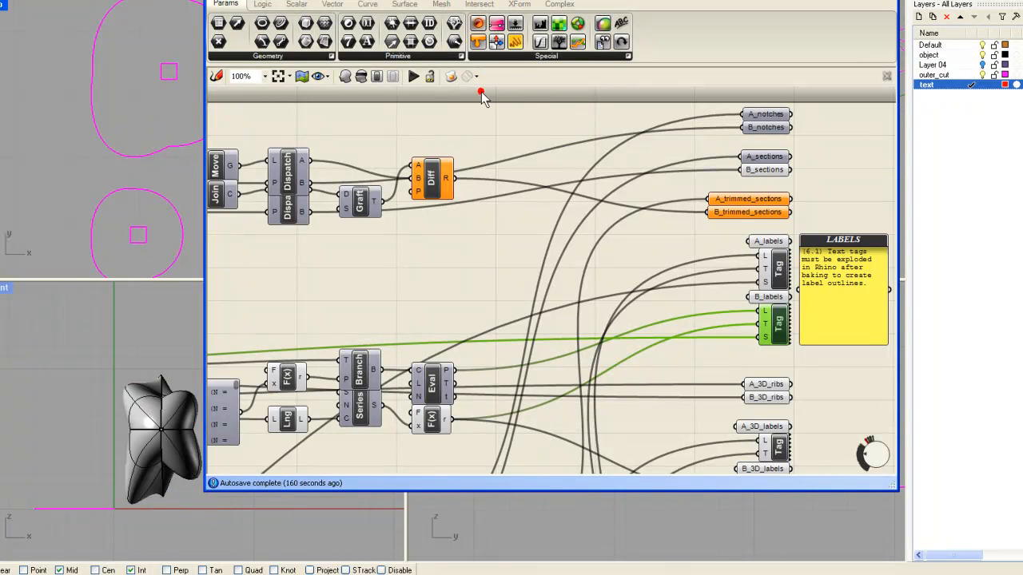
click(477, 77)
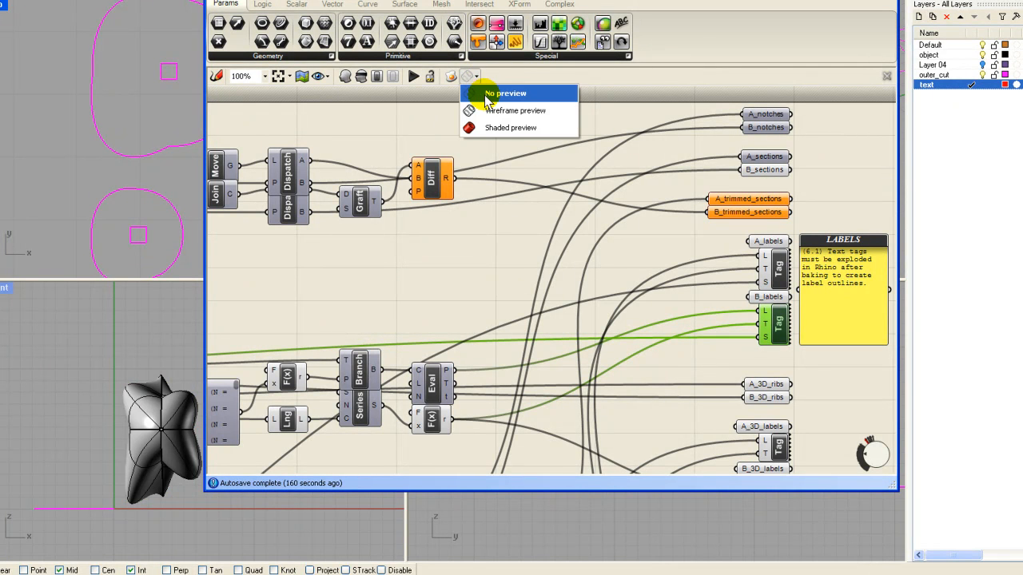
click(484, 95)
click(477, 77)
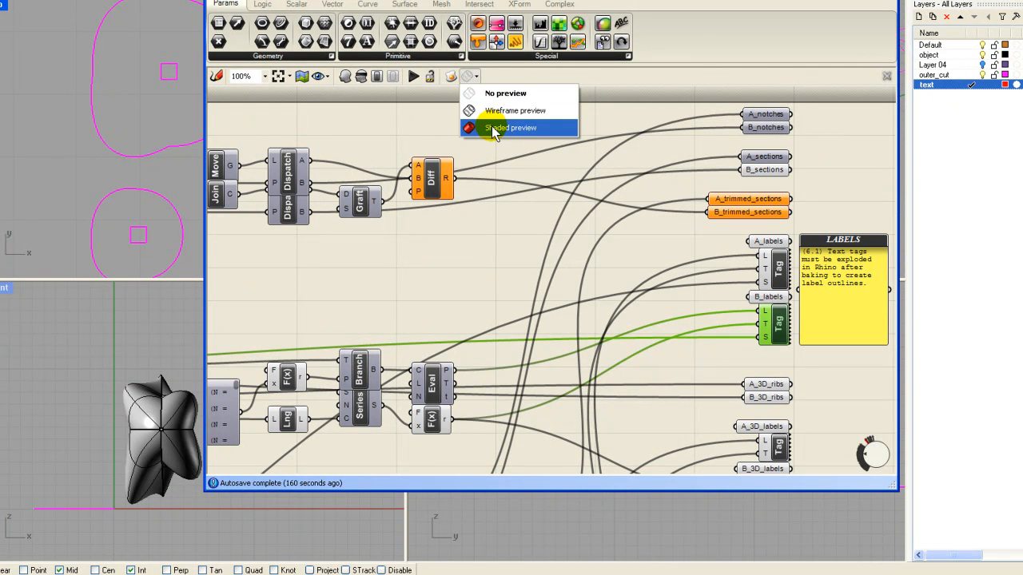
click(478, 126)
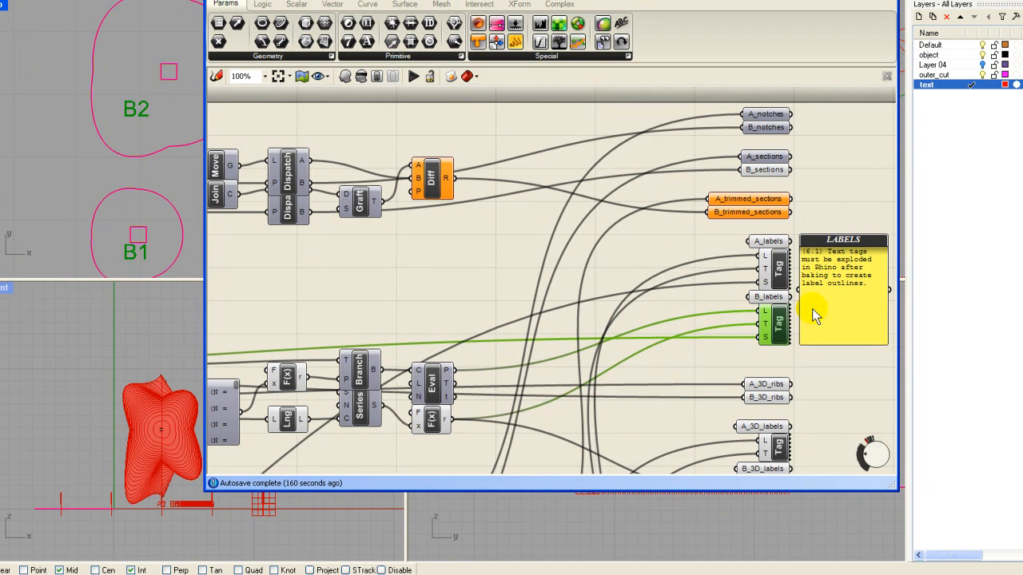
click(477, 77)
click(480, 93)
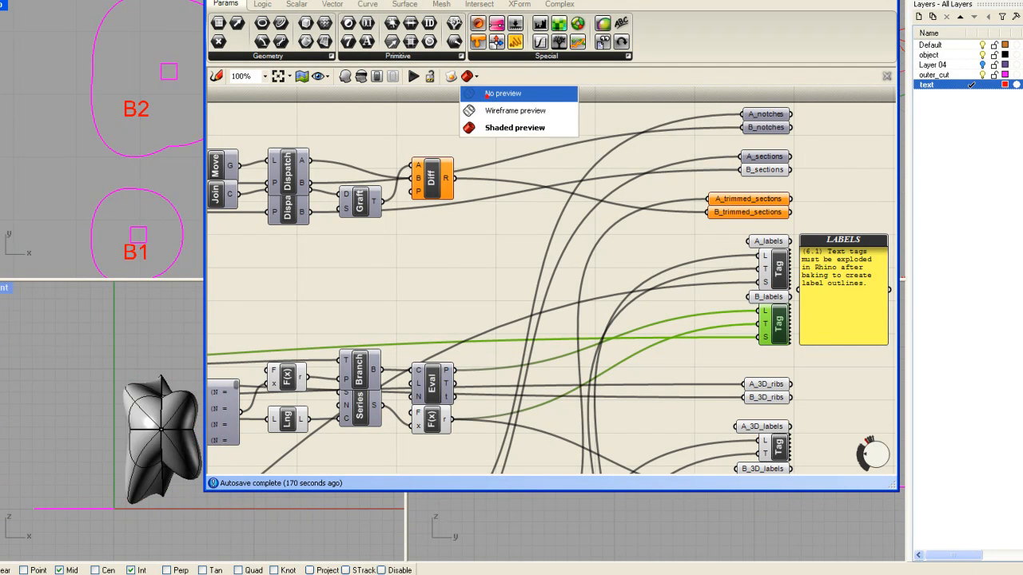
Step: Check the baked B2 label in the Top viewport, leaving its overlapping texts unselected, and keep the Grasshopper display on No preview
click(146, 108)
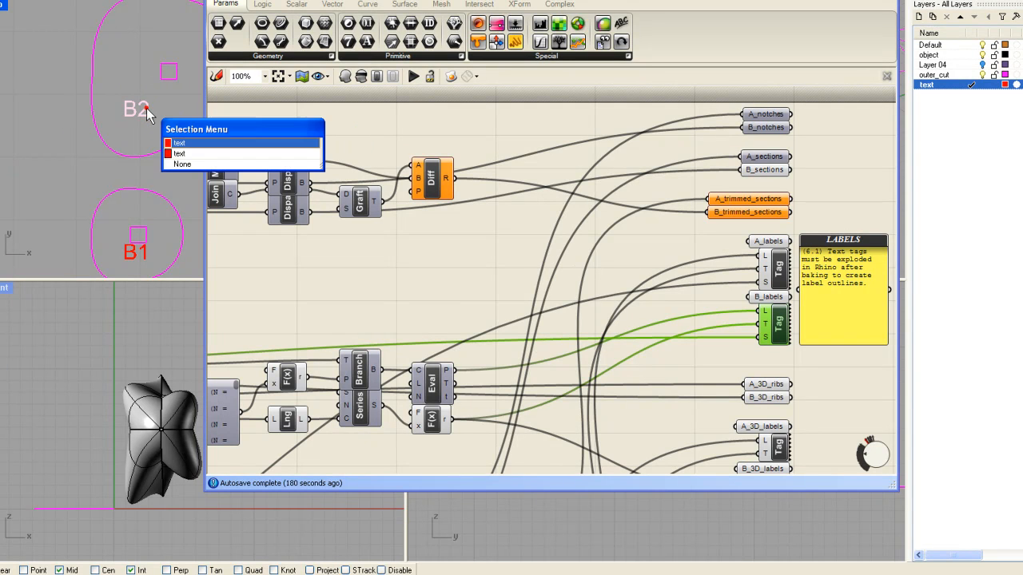
click(182, 165)
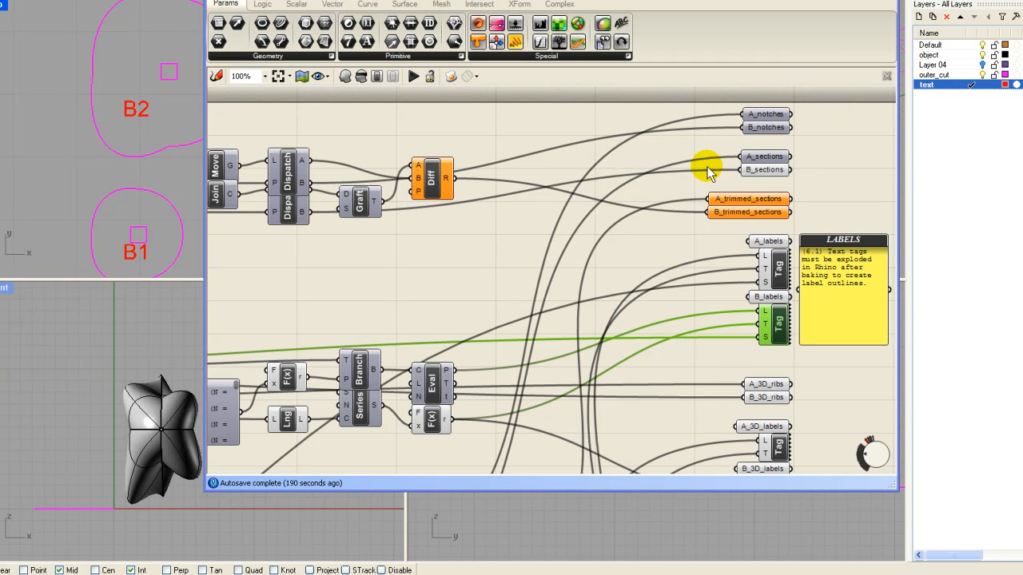
click(473, 77)
click(476, 78)
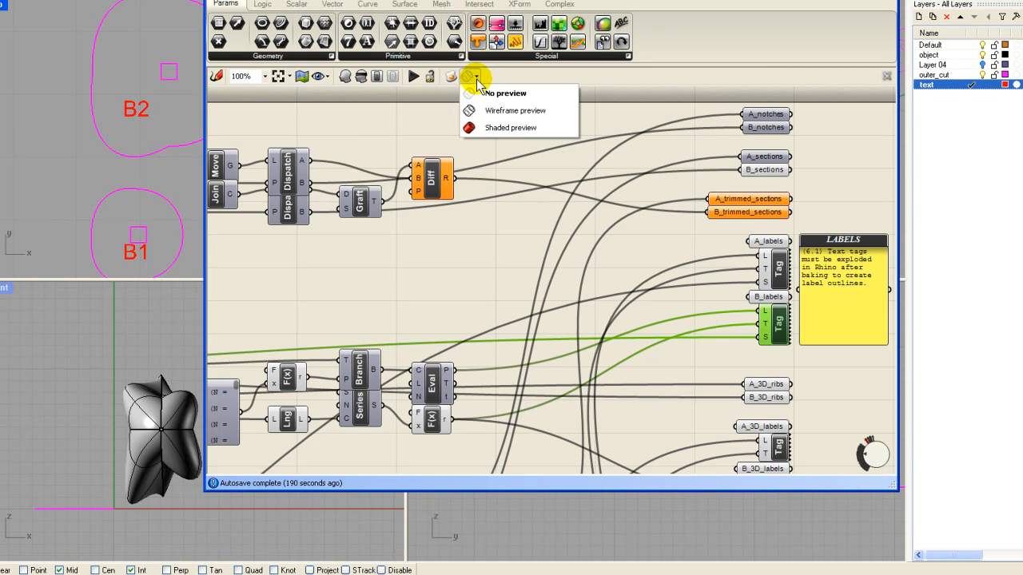
click(505, 93)
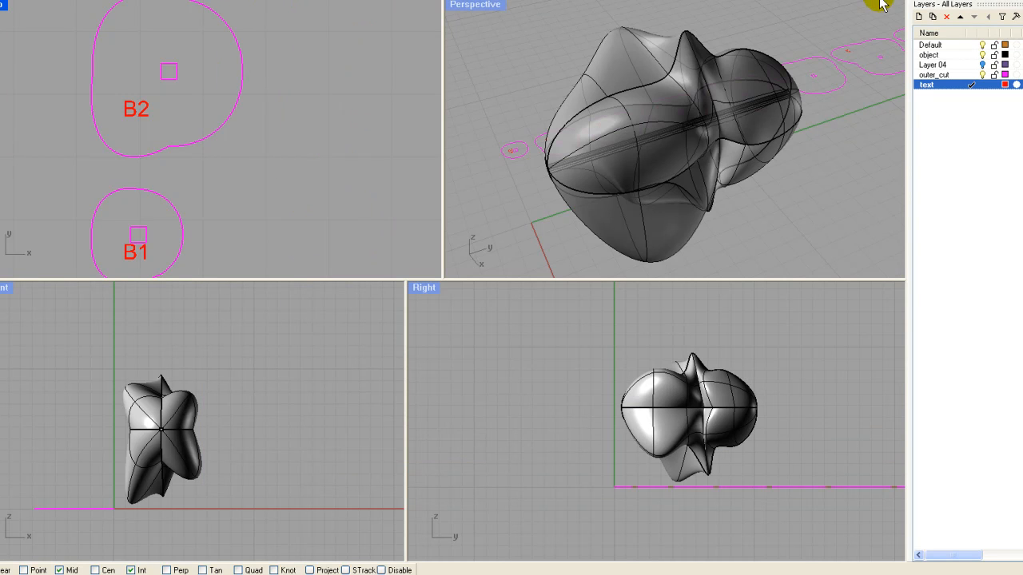
Step: Select all duplicate objects in the model and delete the duplicated label texts
scroll(291, 162, down, 10)
scroll(286, 175, down, 8)
right_drag(306, 98, 285, 182)
scroll(254, 164, up, 6)
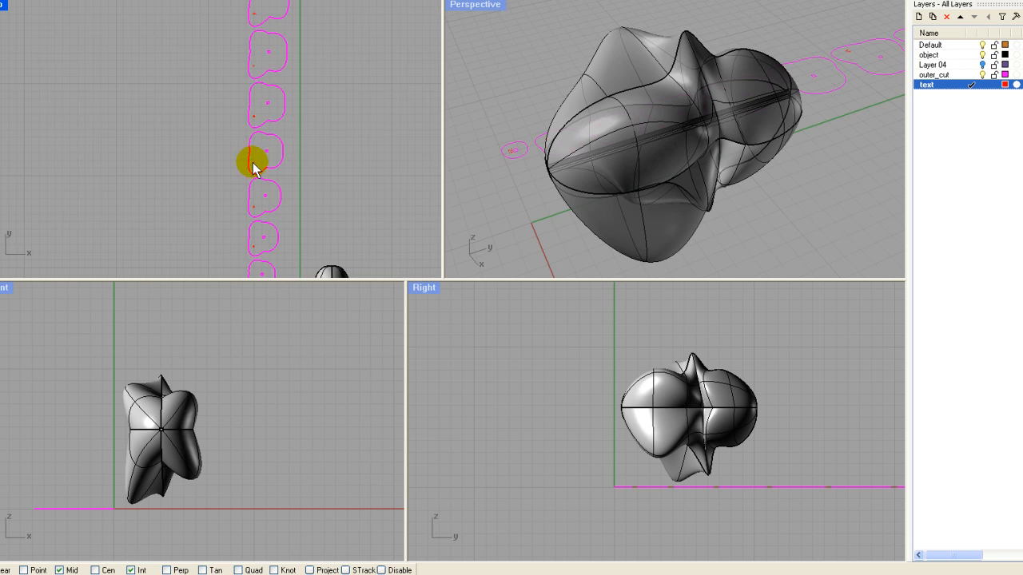
scroll(260, 140, up, 8)
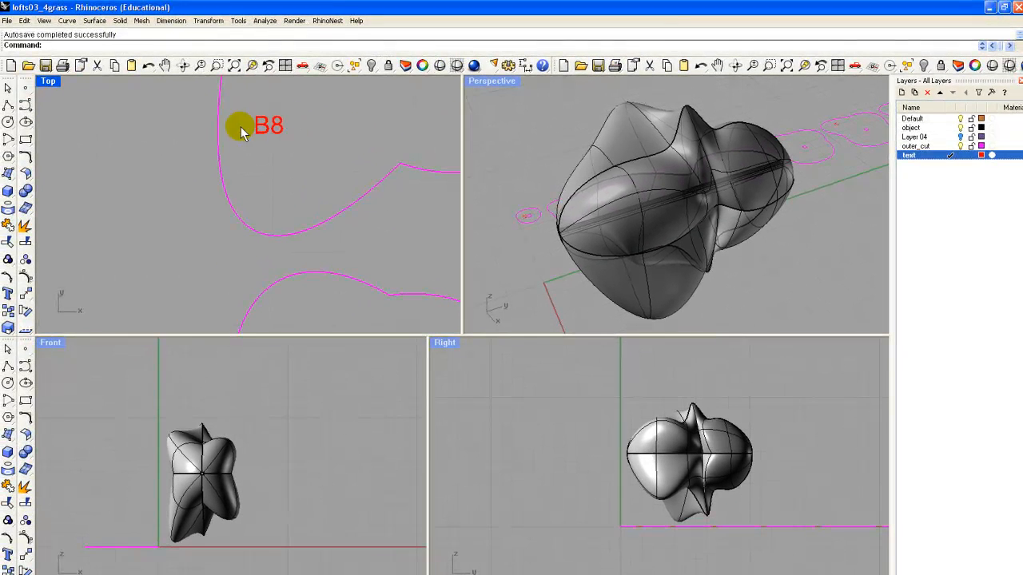
click(26, 21)
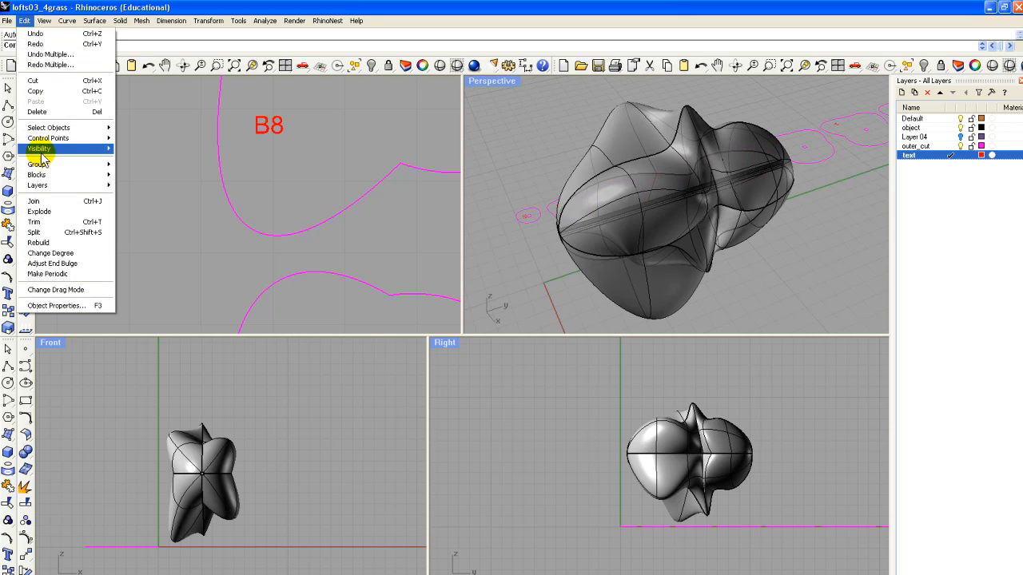
mouse_move(44, 128)
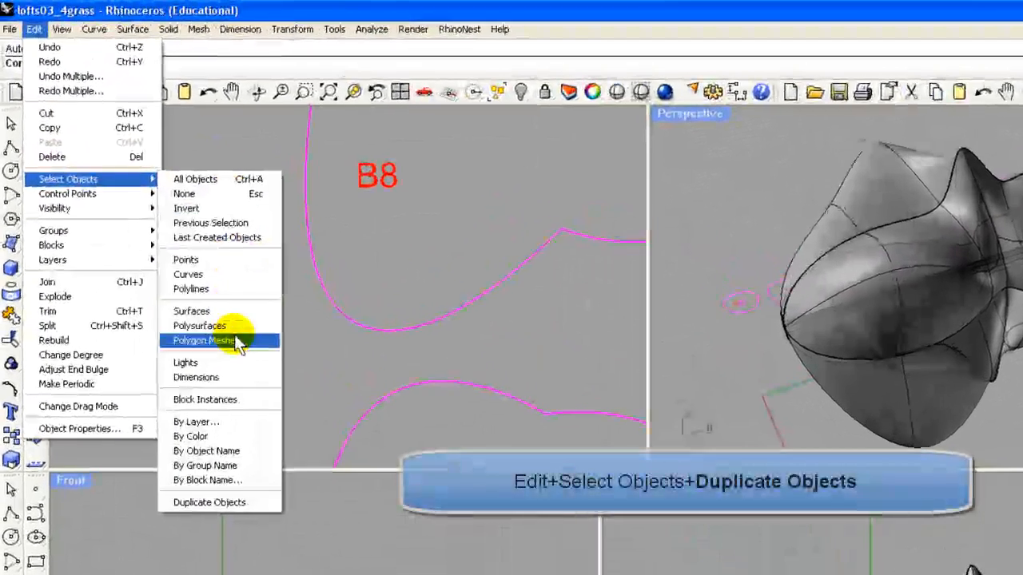
click(247, 501)
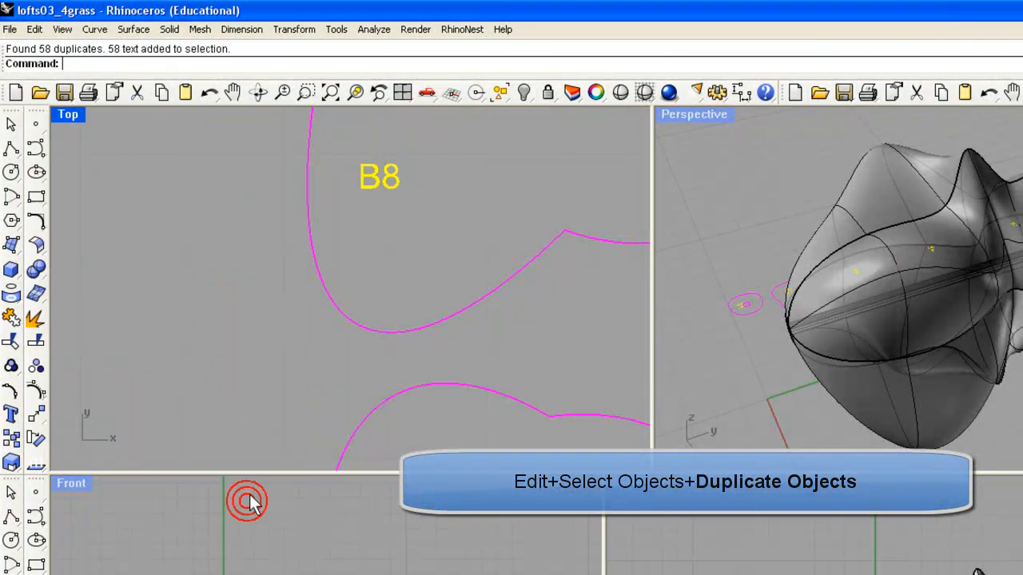
scroll(406, 235, down, 5)
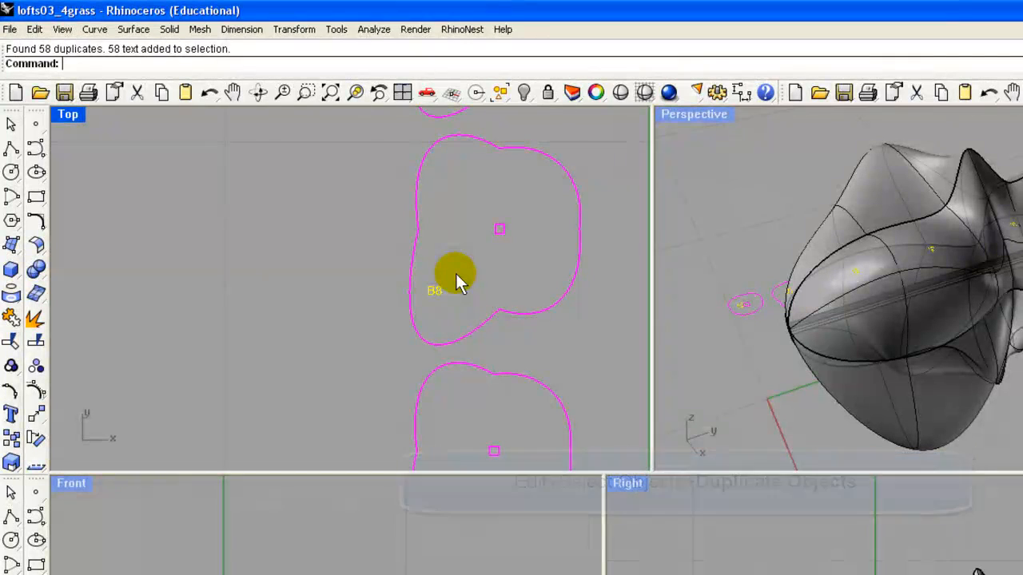
key(Delete)
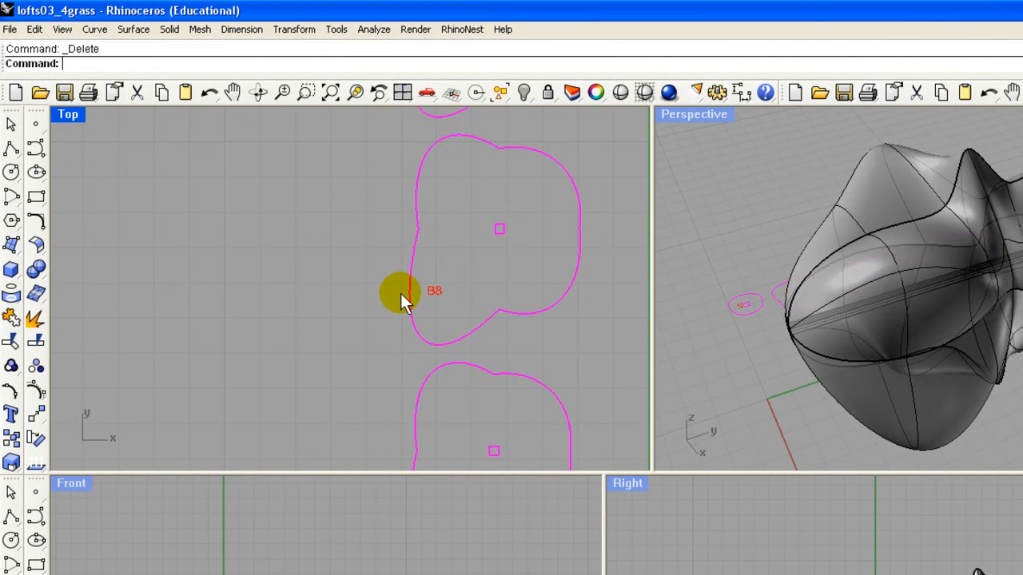
Step: Select all objects on the text layer, show their object properties, and explode the label texts into curves
scroll(432, 302, up, 8)
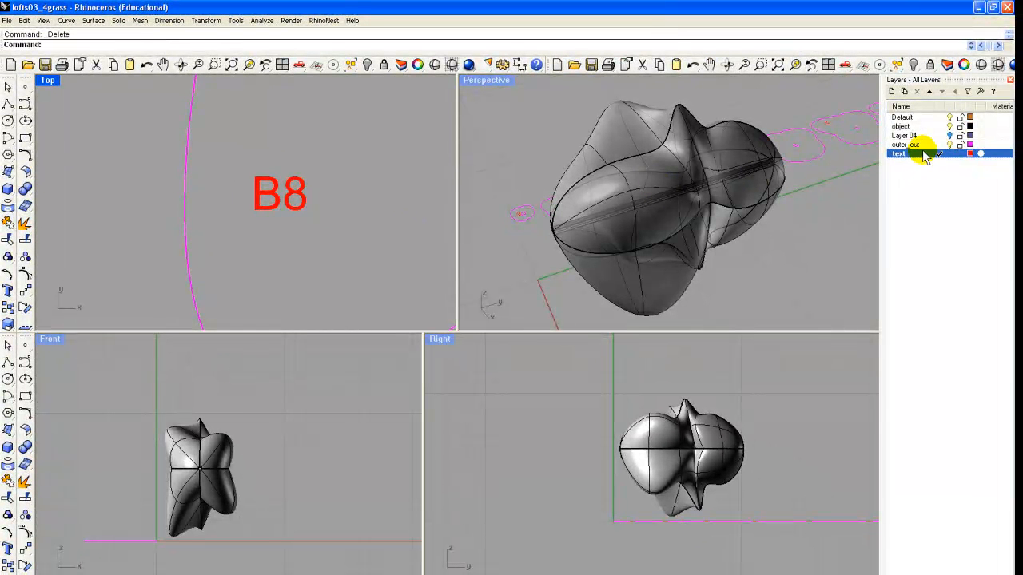
right_click(920, 155)
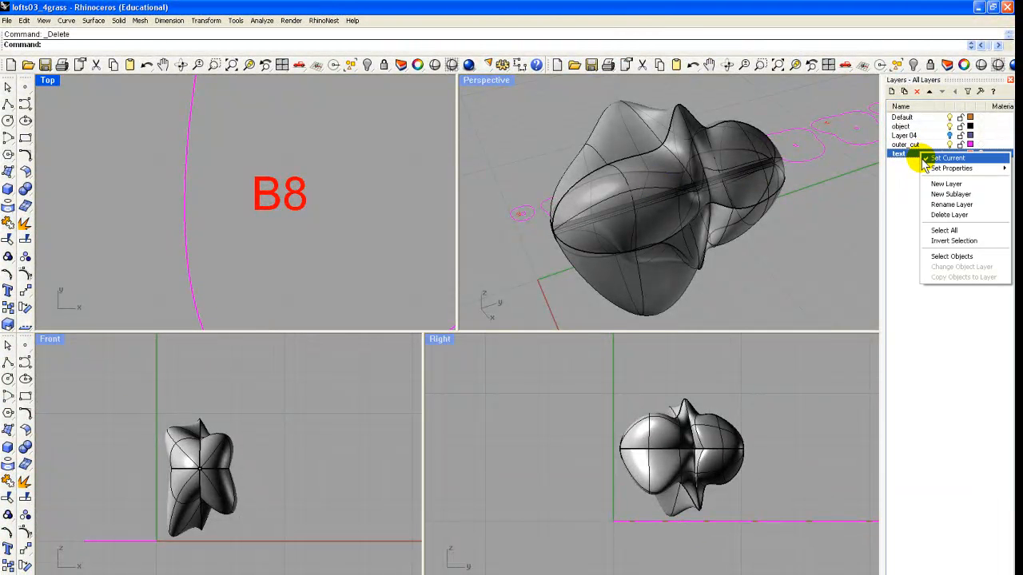
click(947, 257)
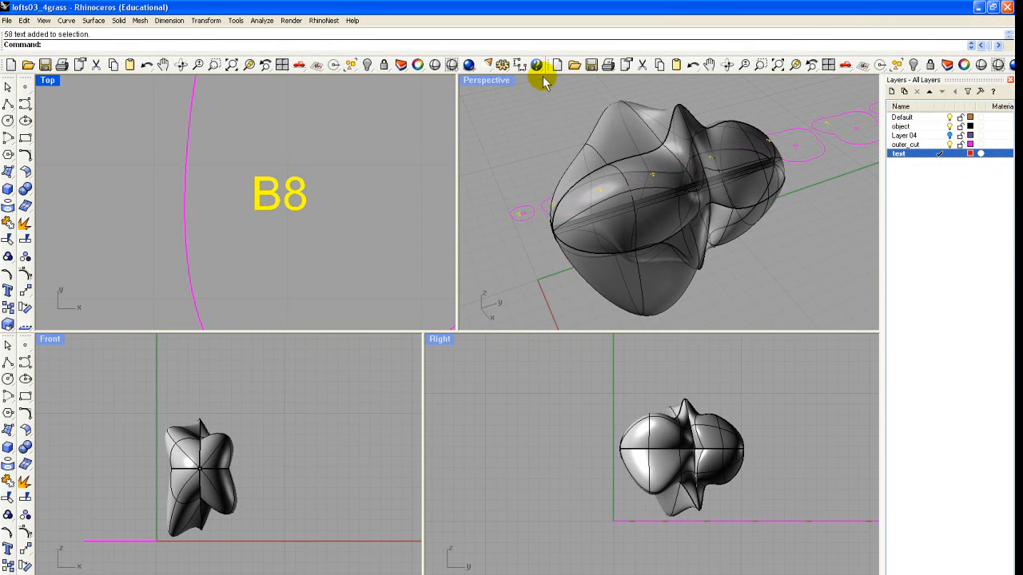
click(409, 64)
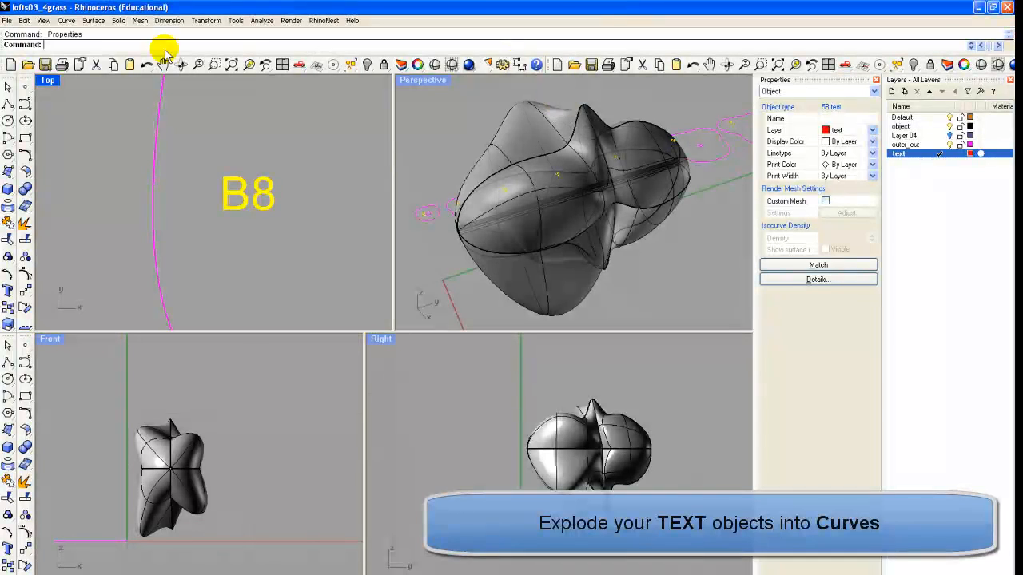
click(24, 223)
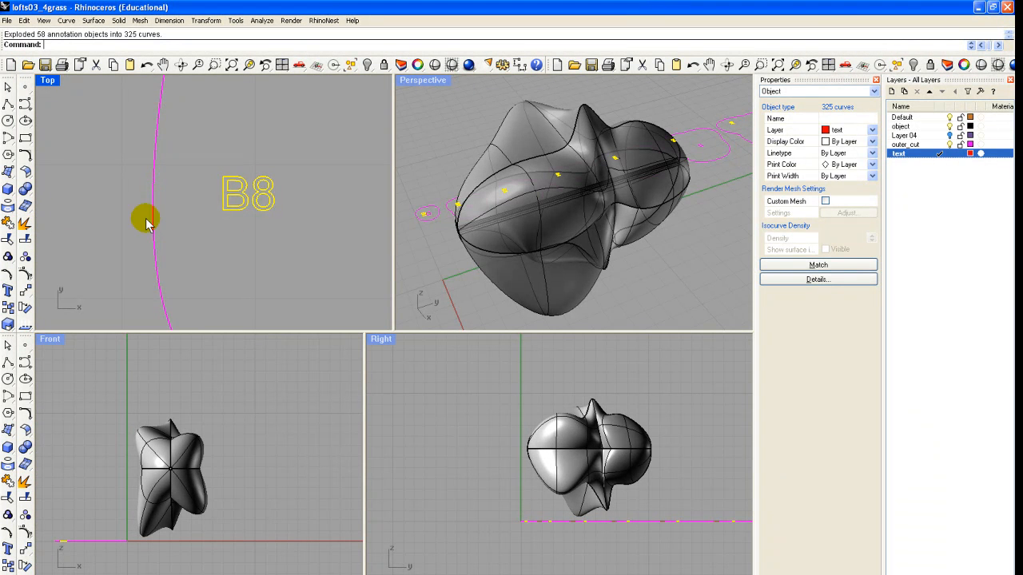
click(297, 248)
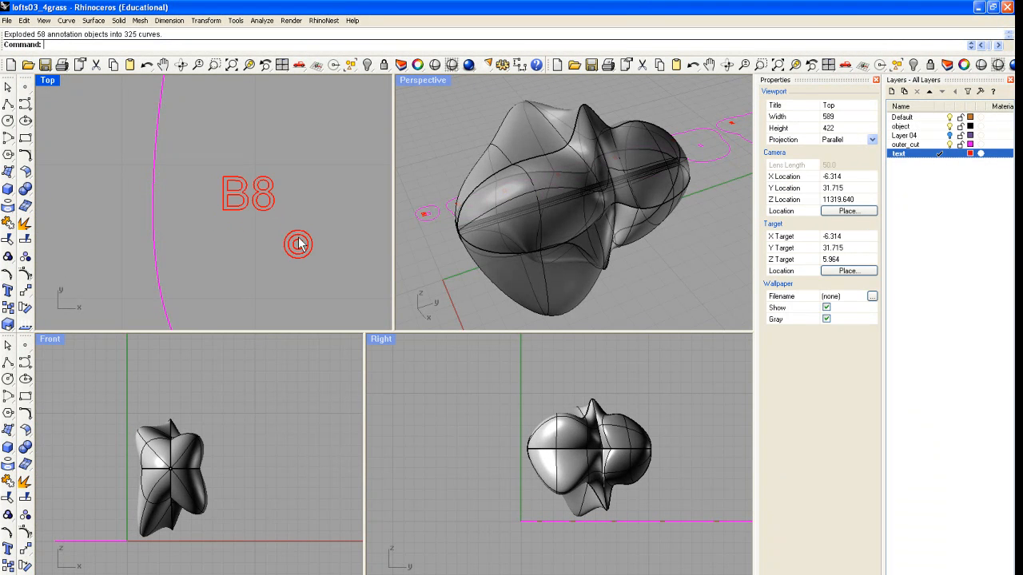
Step: Maximize the Top viewport and examine the column of sections with their exploded labels and square cores
scroll(297, 244, down, 5)
scroll(297, 244, down, 8)
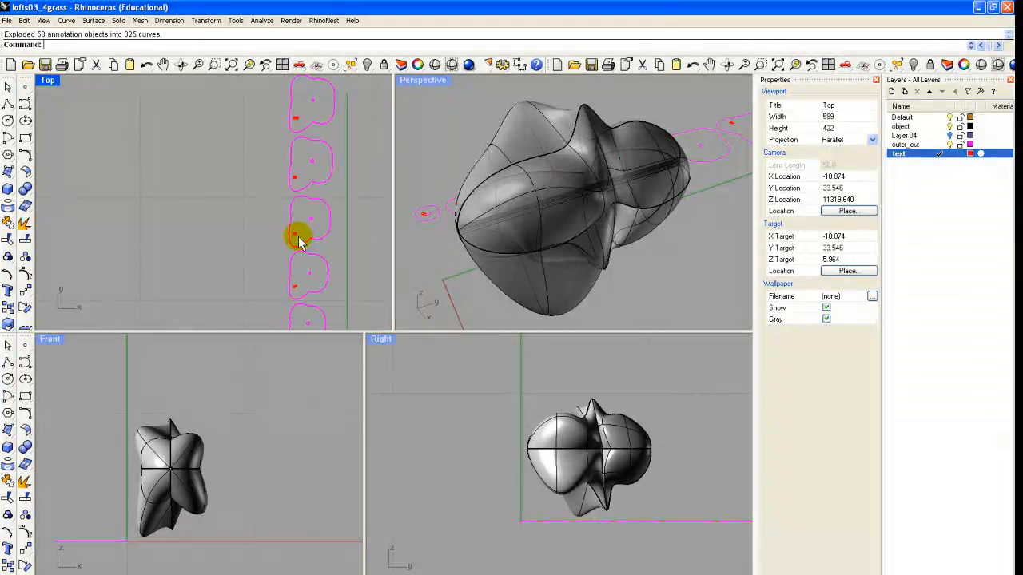
scroll(301, 239, up, 4)
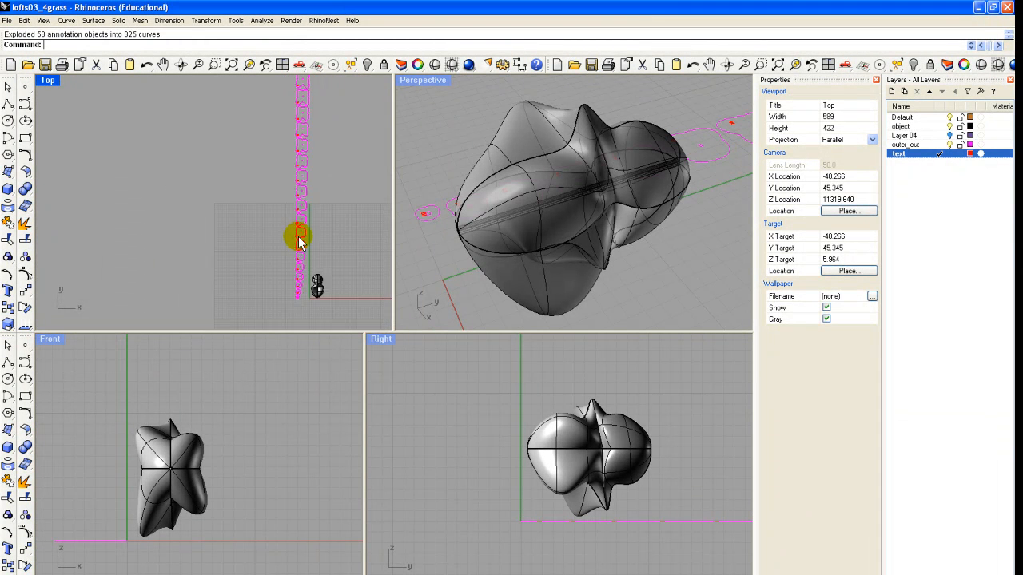
scroll(301, 236, up, 3)
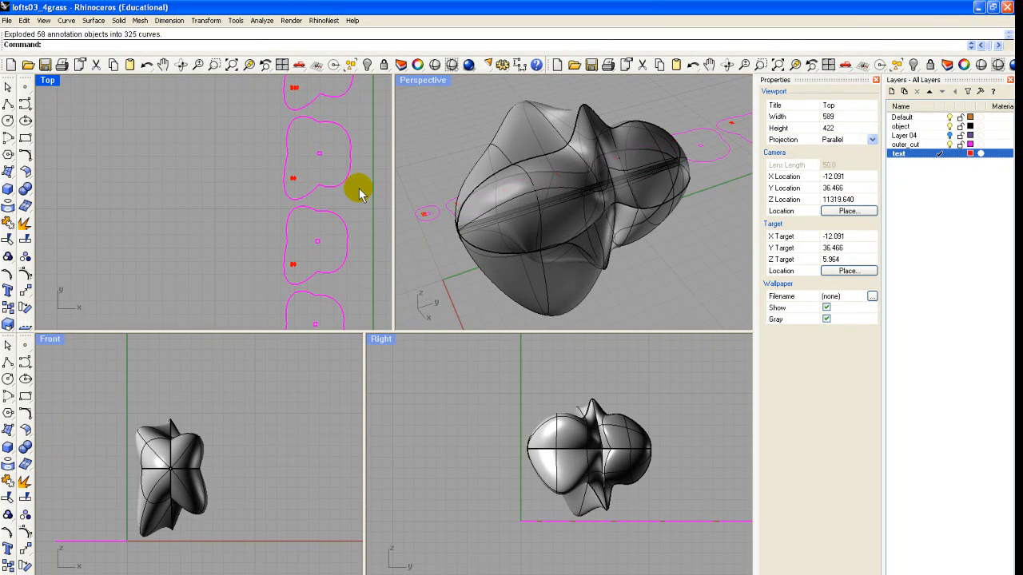
right_drag(351, 183, 281, 190)
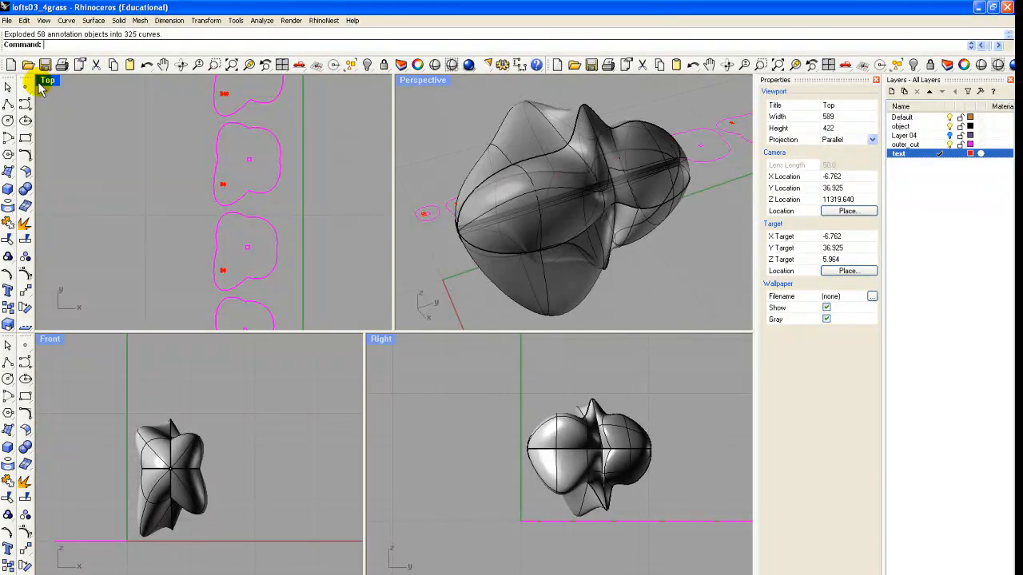
key(ctrl+m)
scroll(407, 347, down, 6)
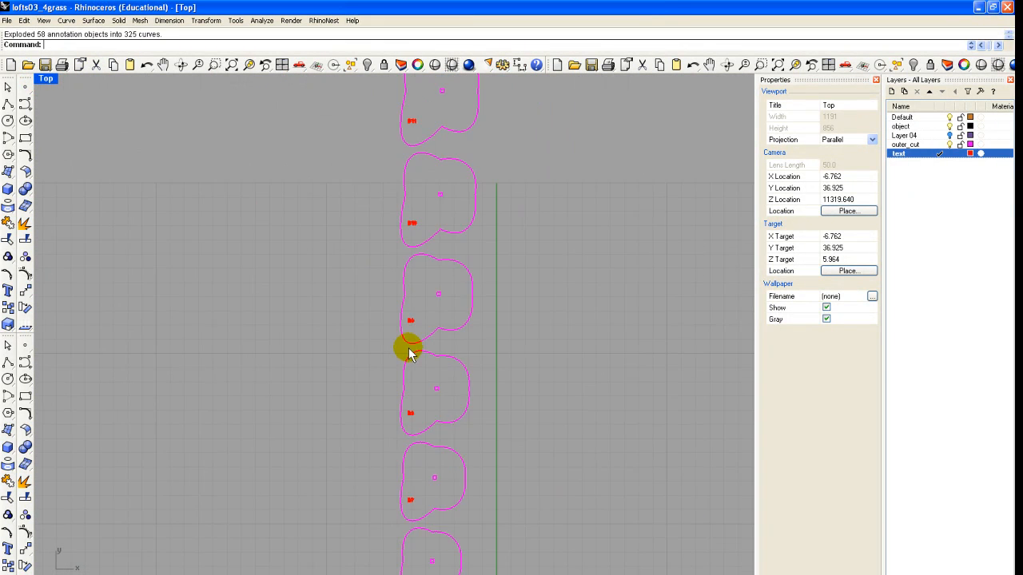
scroll(424, 320, up, 8)
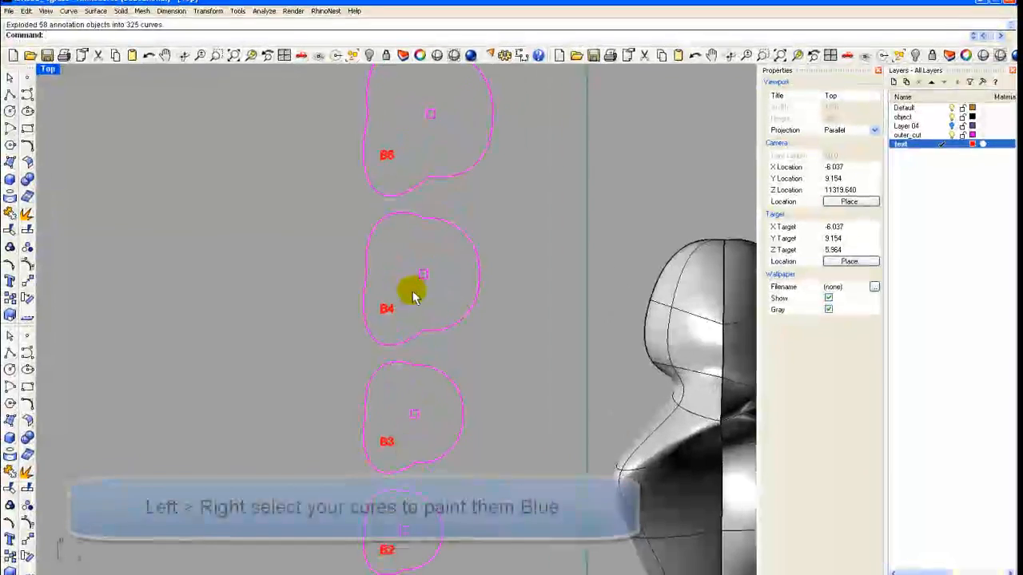
scroll(412, 295, down, 2)
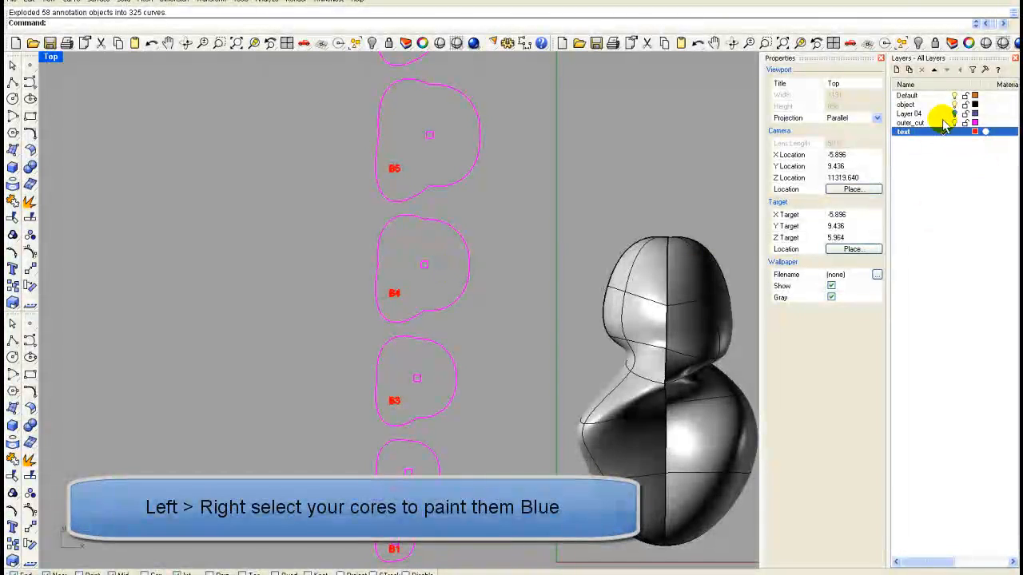
Step: Create a layer named innercut, set its color to Blue, and make it the current layer
click(897, 69)
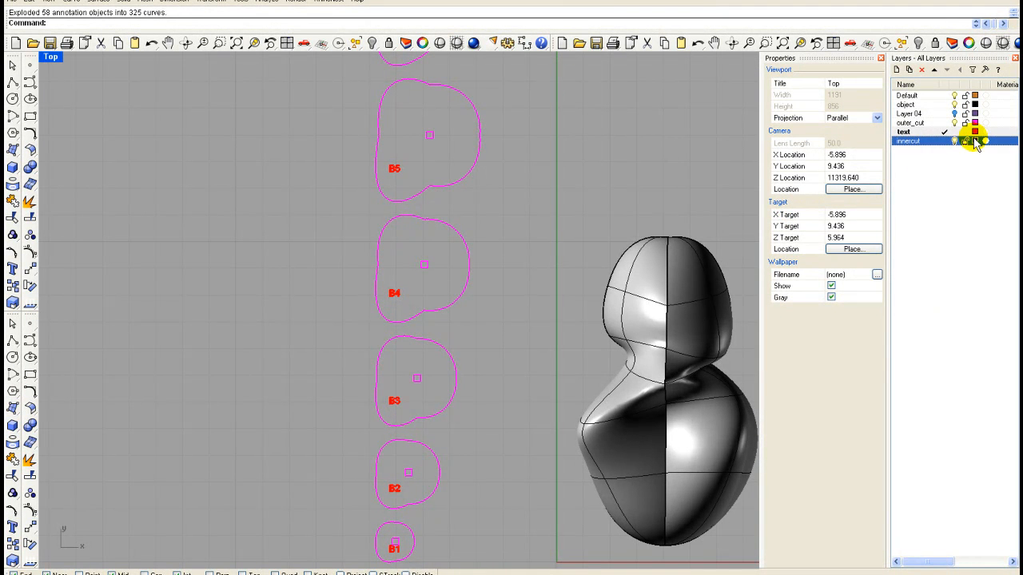
click(974, 141)
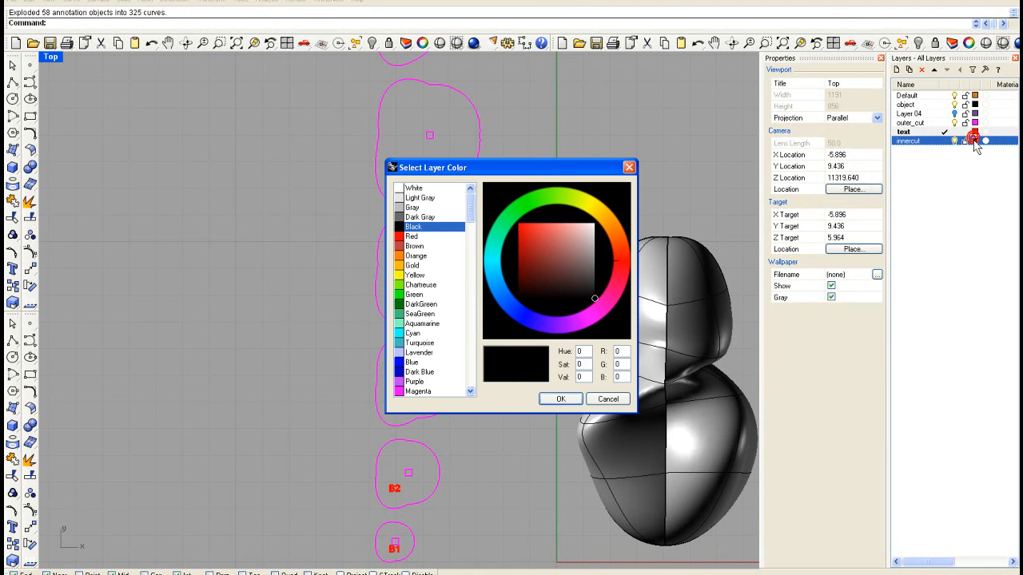
click(410, 362)
click(562, 399)
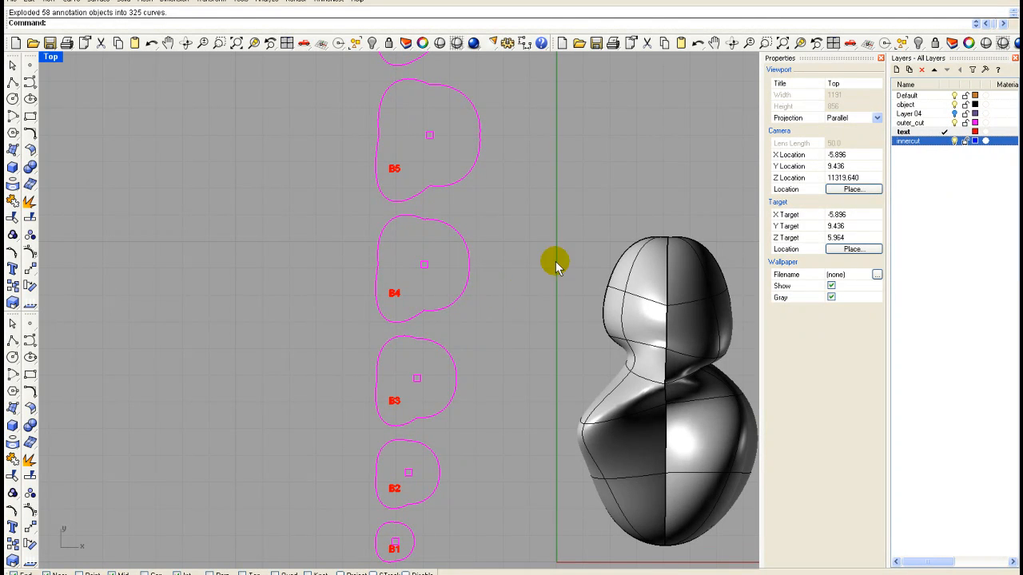
click(944, 141)
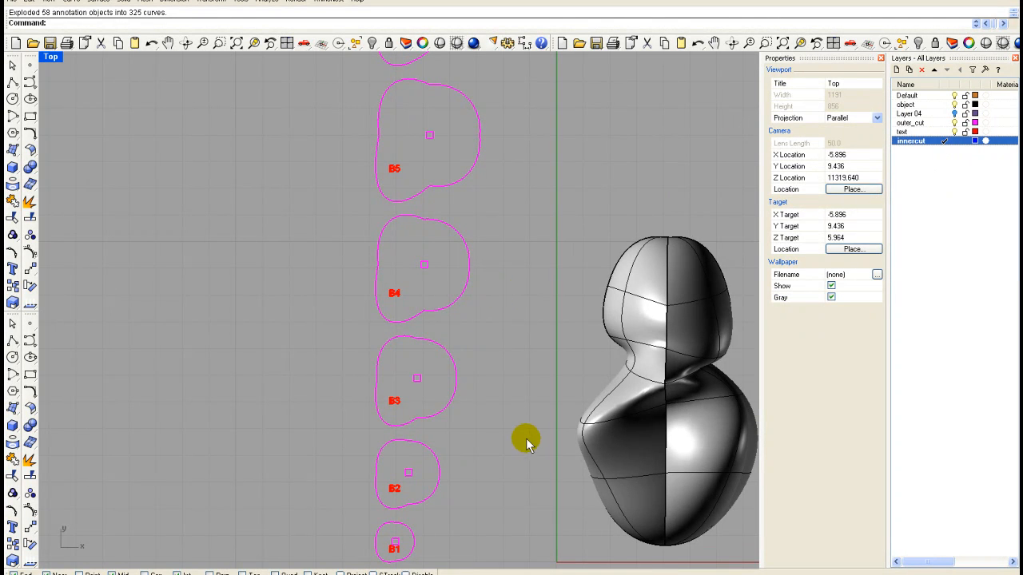
Step: Select only the square core curve inside section B1 and change its layer to innercut
right_drag(514, 432, 520, 343)
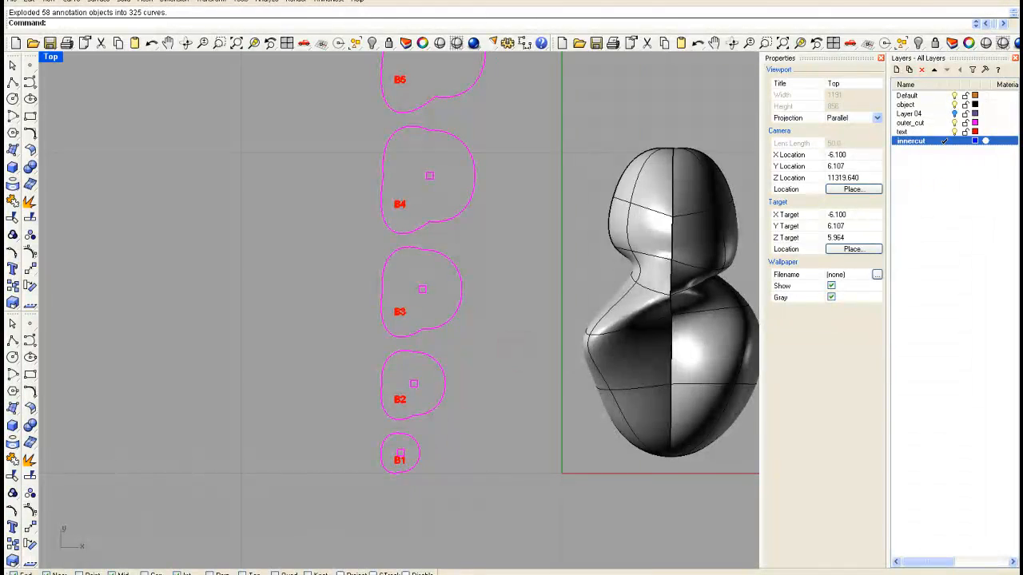
scroll(405, 468, up, 4)
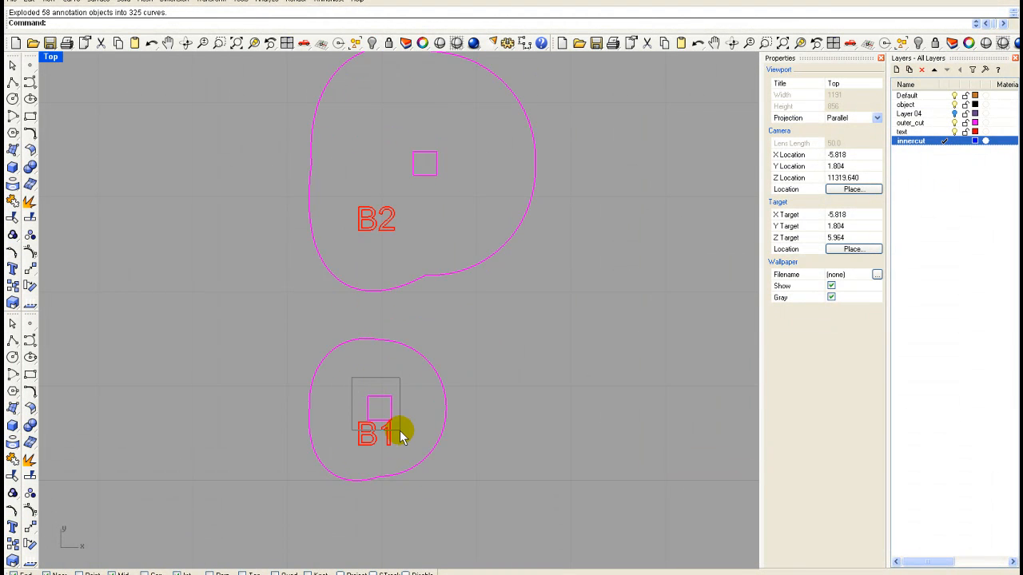
click(399, 431)
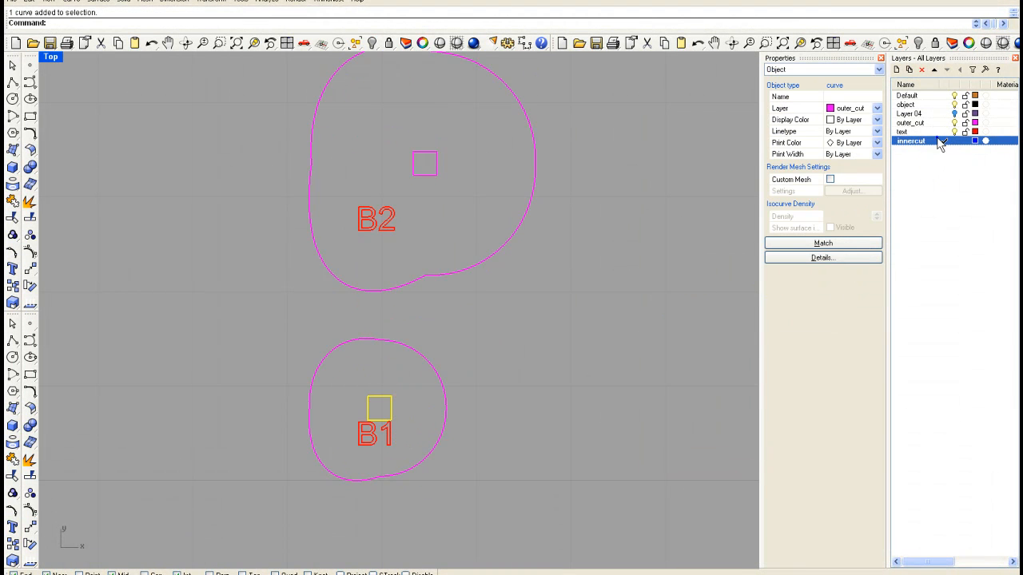
right_click(940, 143)
click(885, 254)
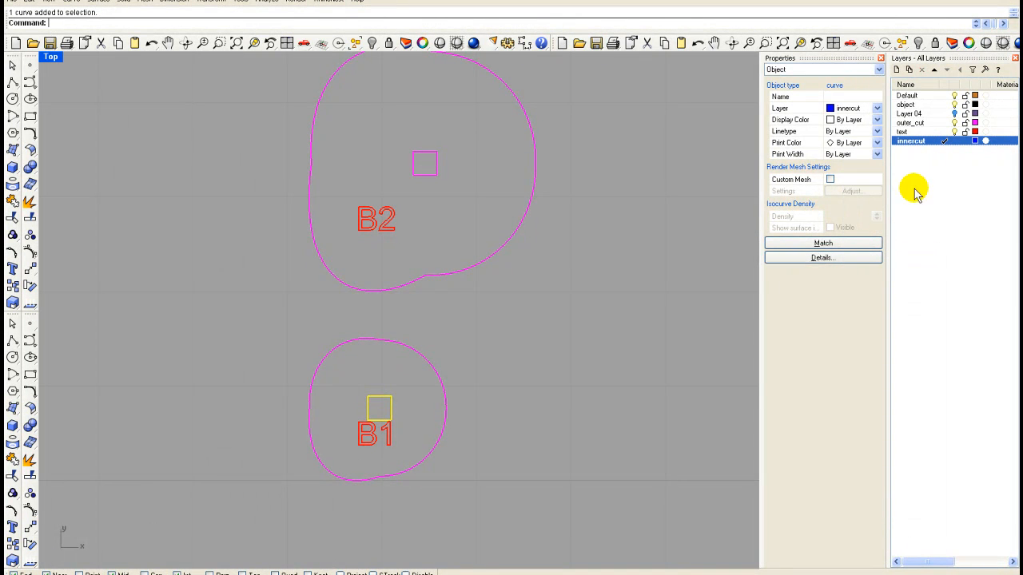
click(623, 308)
Step: Select the square core curves of sections B2, B3 and B4 together and change their layer to innercut
scroll(605, 328, down, 3)
scroll(605, 328, down, 3)
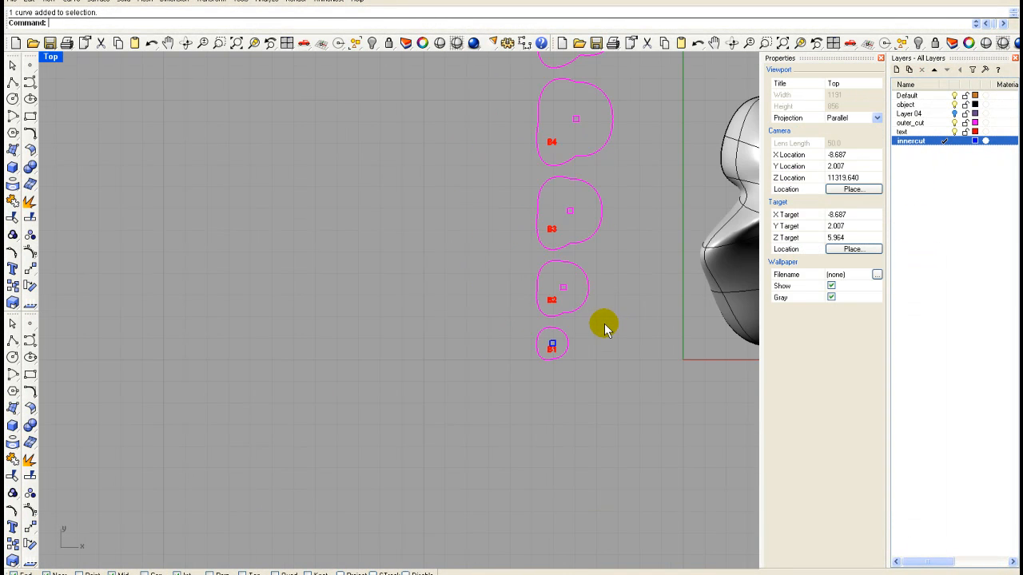
scroll(557, 100, down, 1)
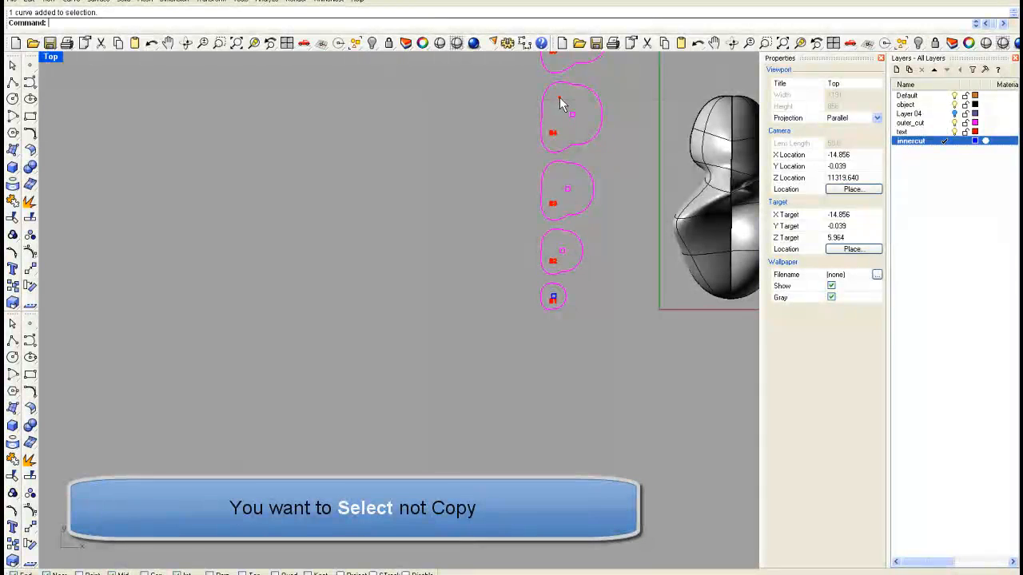
drag(593, 202, 585, 266)
right_click(942, 143)
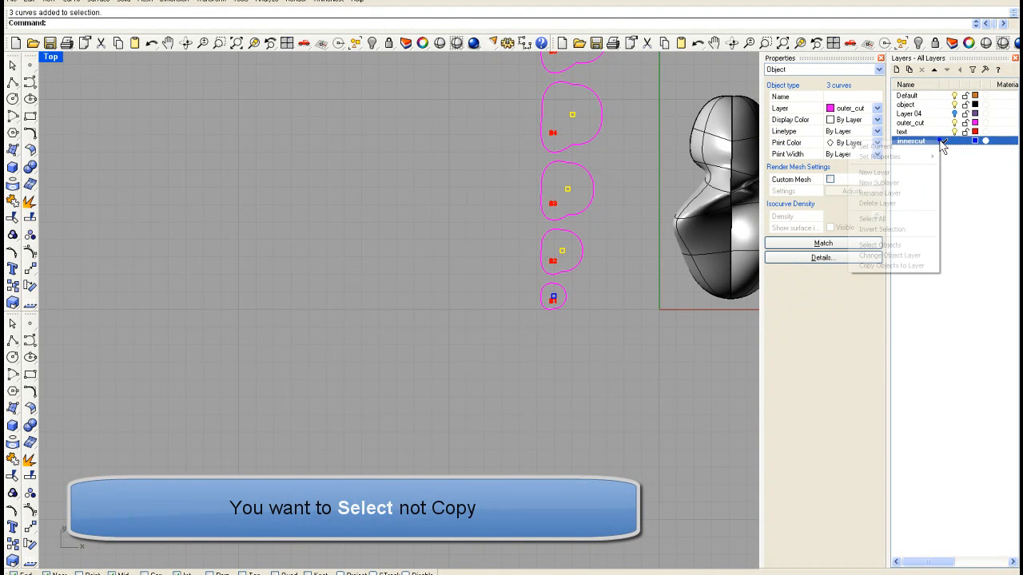
click(903, 255)
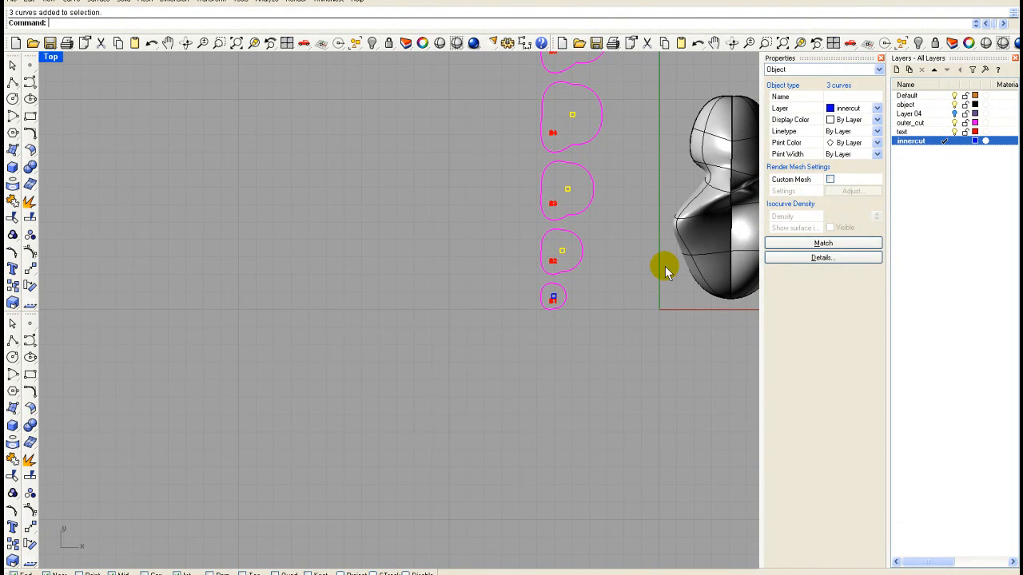
click(649, 310)
Step: Select the square core curves of sections B5, B6 and B7 together and change their layer to innercut
right_drag(637, 274, 574, 83)
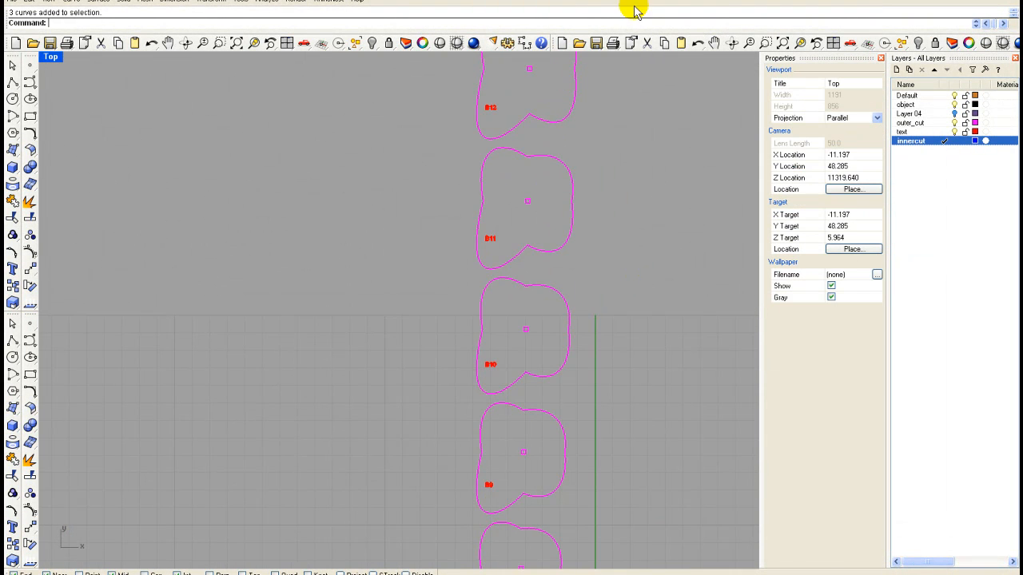
right_drag(599, 344, 577, 203)
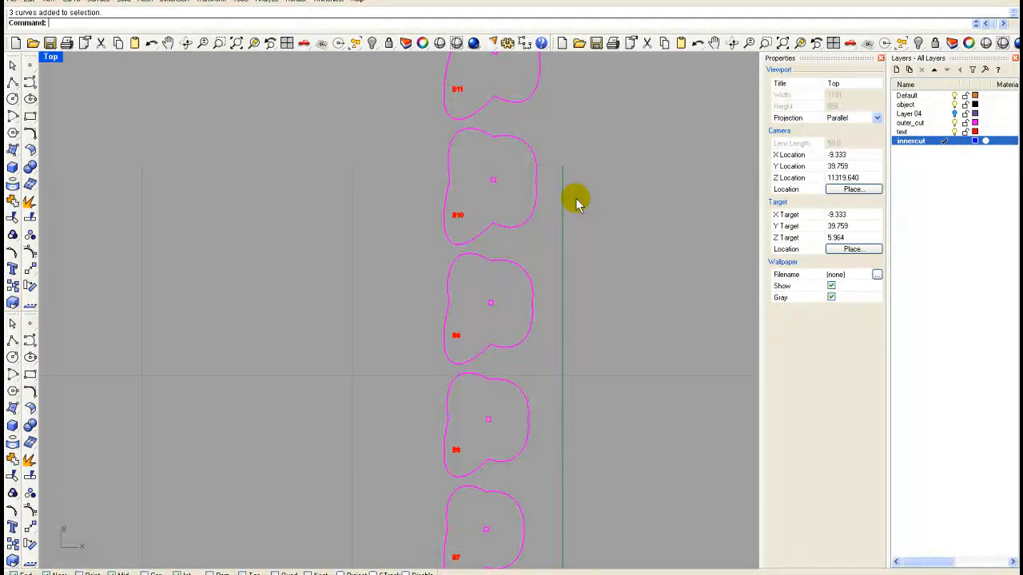
right_drag(598, 311, 597, 221)
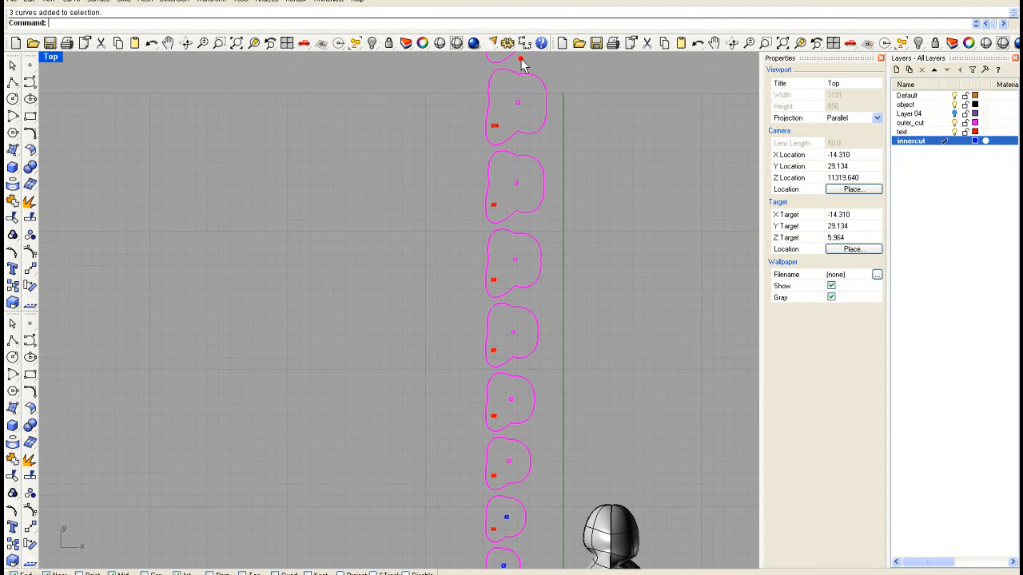
drag(517, 64, 506, 475)
right_click(567, 453)
drag(507, 89, 551, 235)
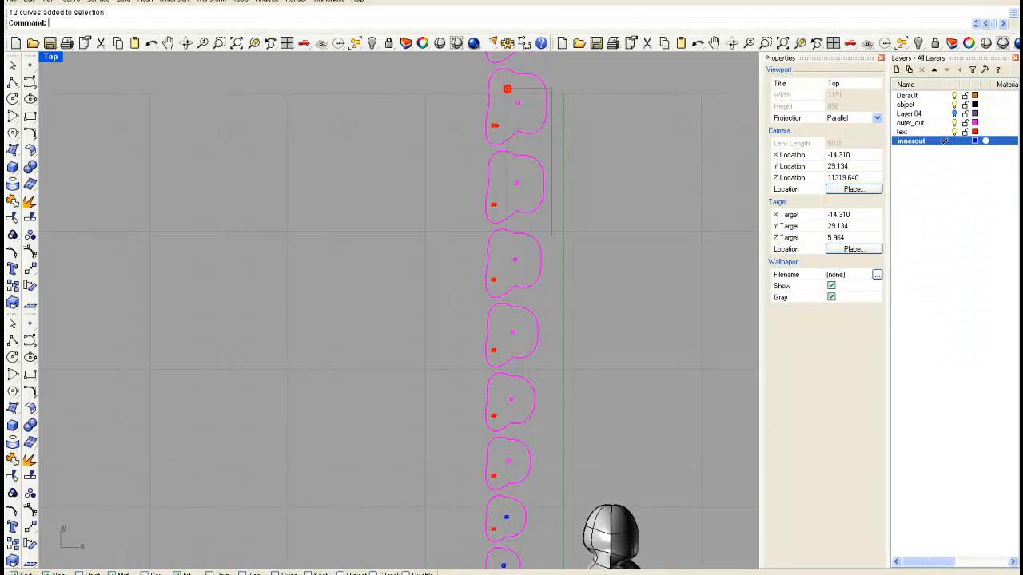
drag(559, 306, 516, 475)
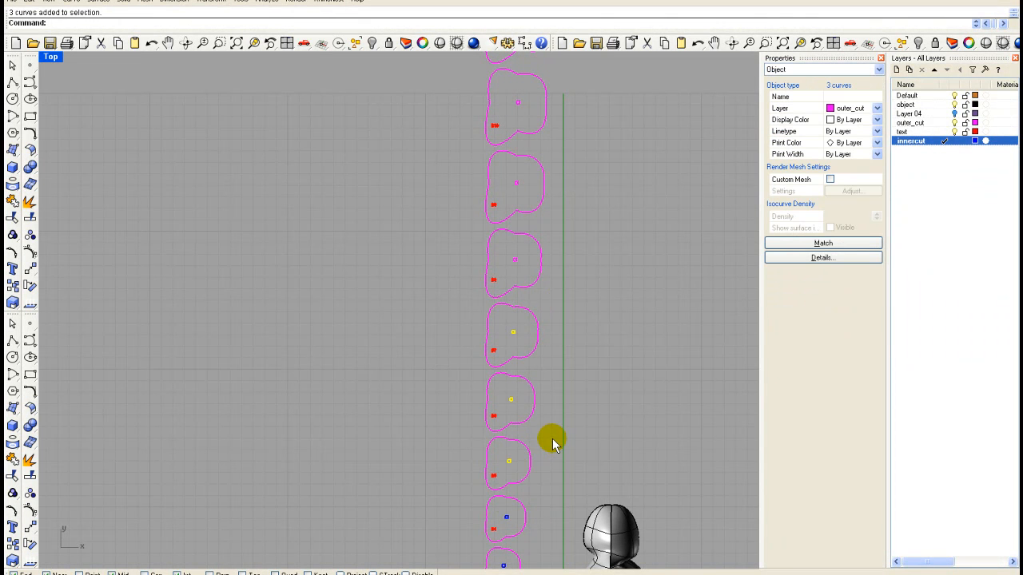
right_click(943, 141)
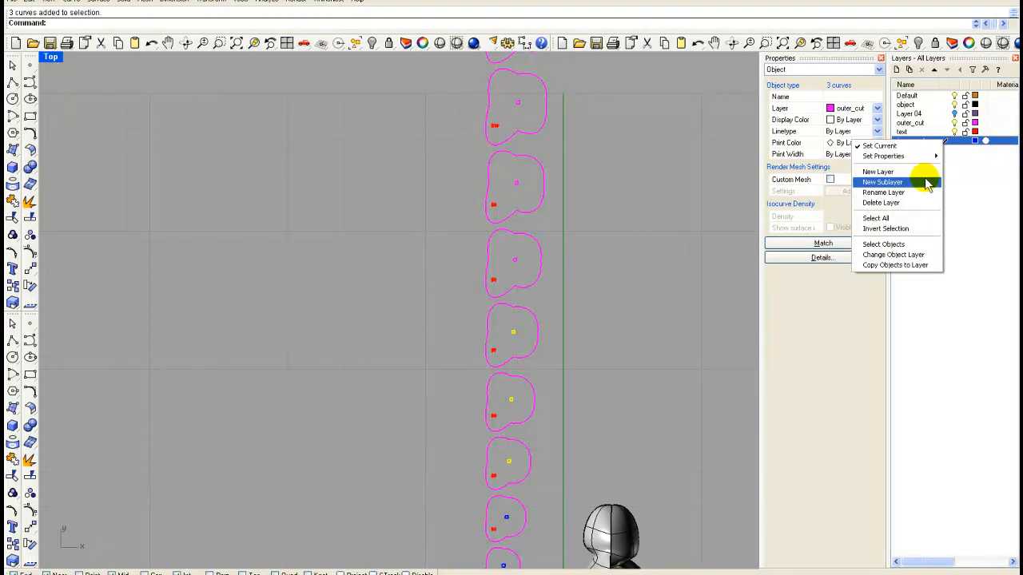
click(909, 254)
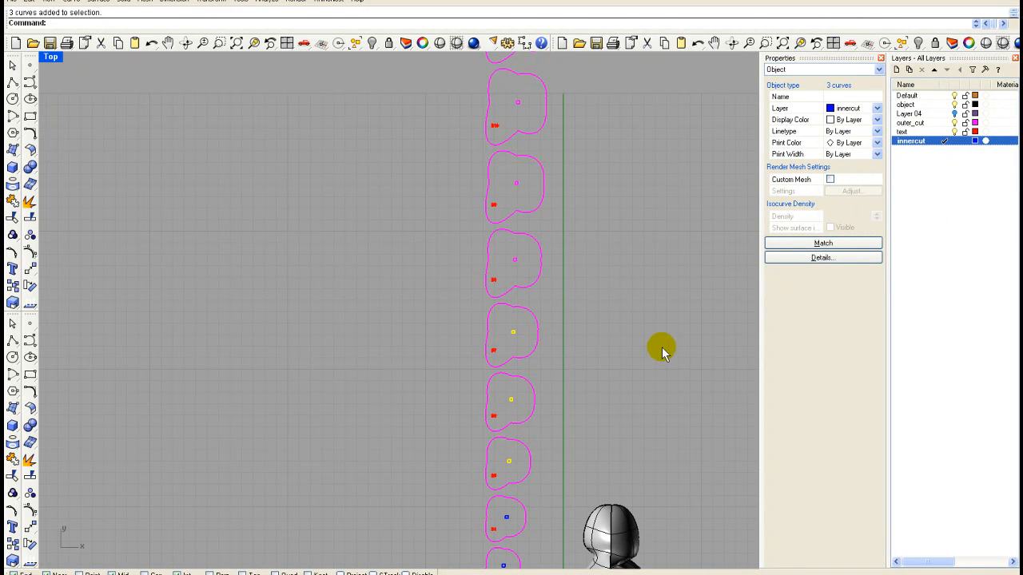
Step: Turn off the object layer to hide the solid figure beside the column of sections
scroll(662, 351, down, 4)
right_drag(664, 290, 500, 420)
scroll(500, 420, down, 2)
click(488, 349)
scroll(471, 427, up, 4)
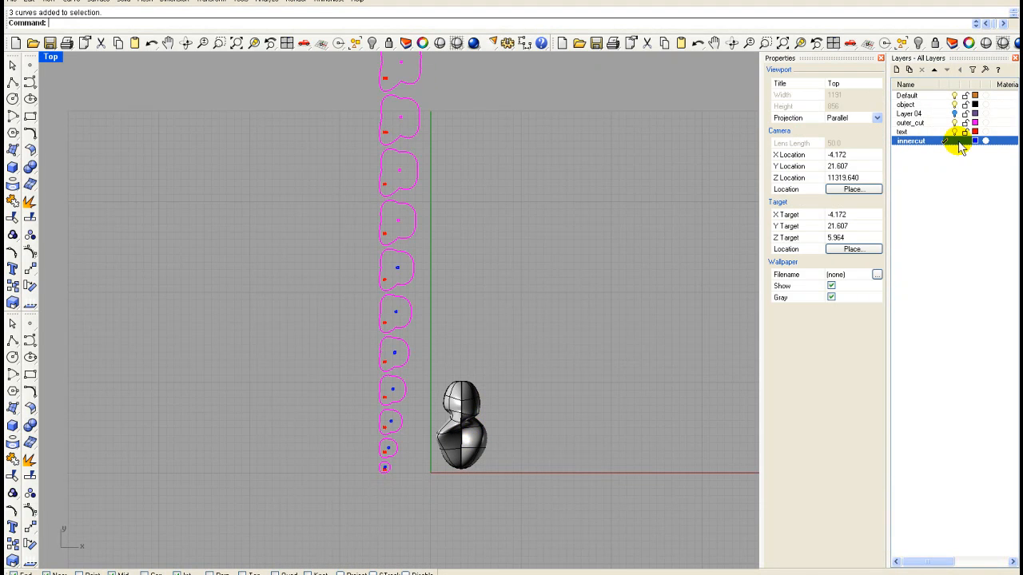
click(954, 104)
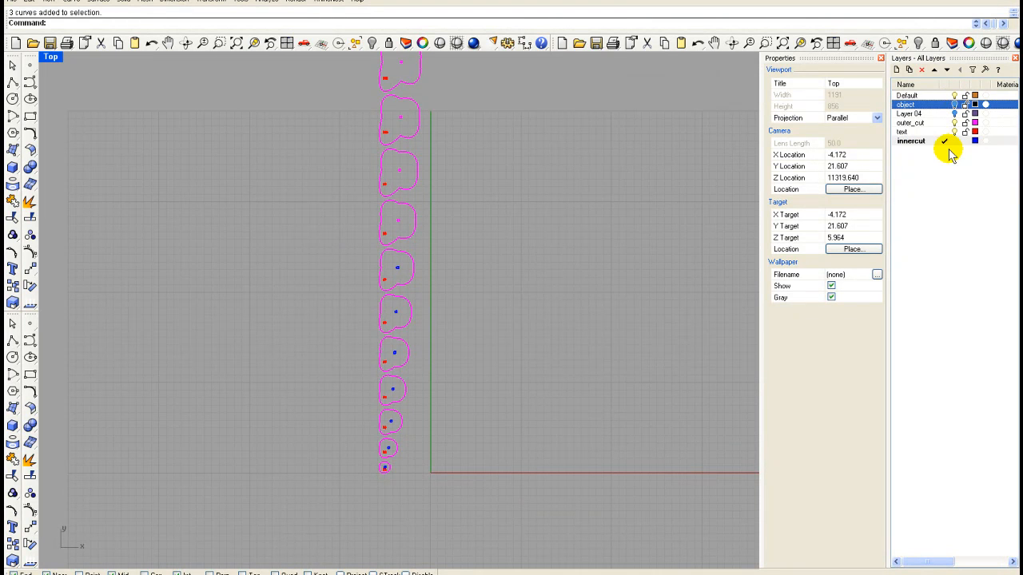
Step: Create a layer named nocut, make it the current layer, and set its color to Cyan
click(897, 69)
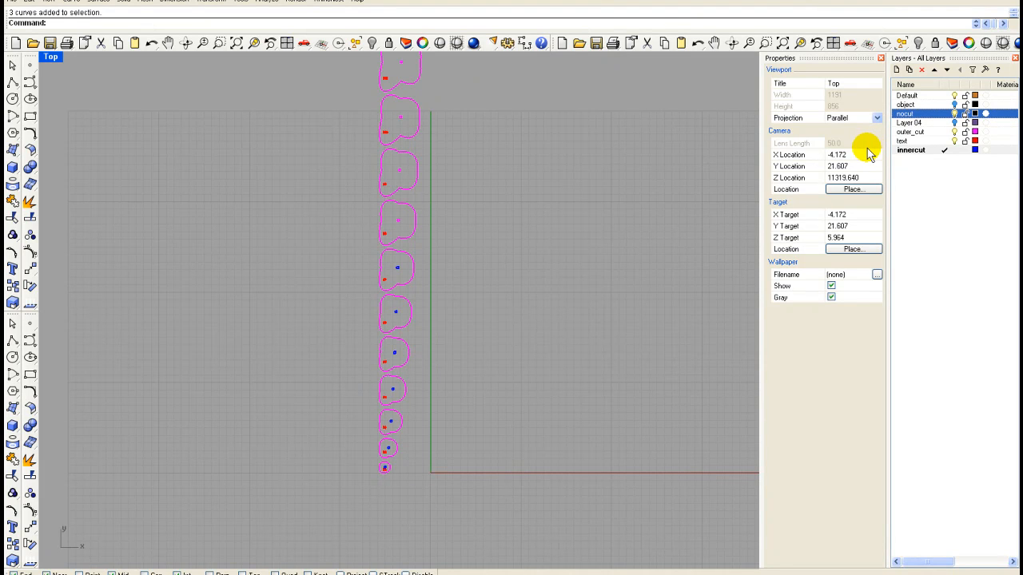
click(30, 118)
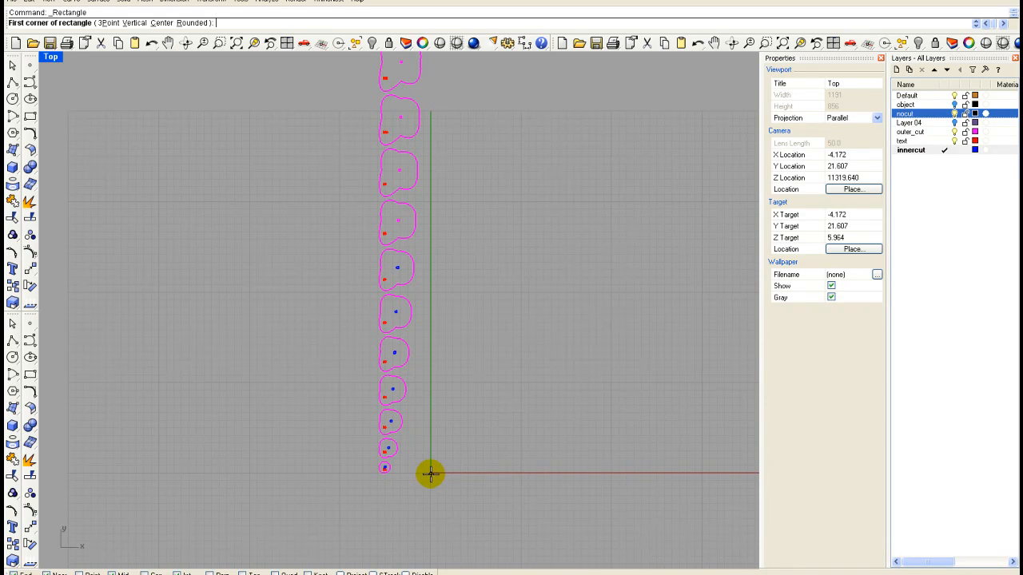
click(946, 114)
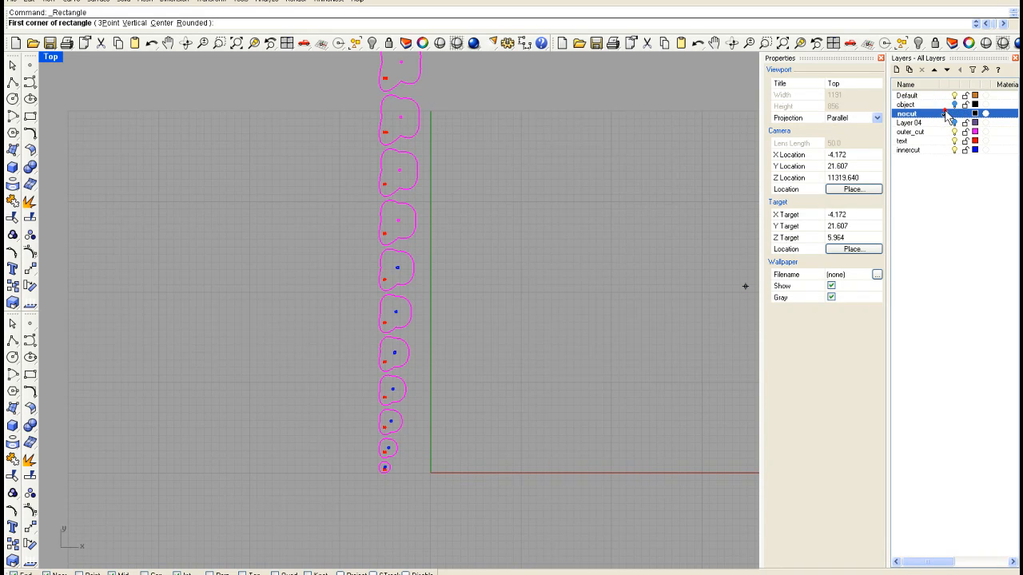
click(974, 114)
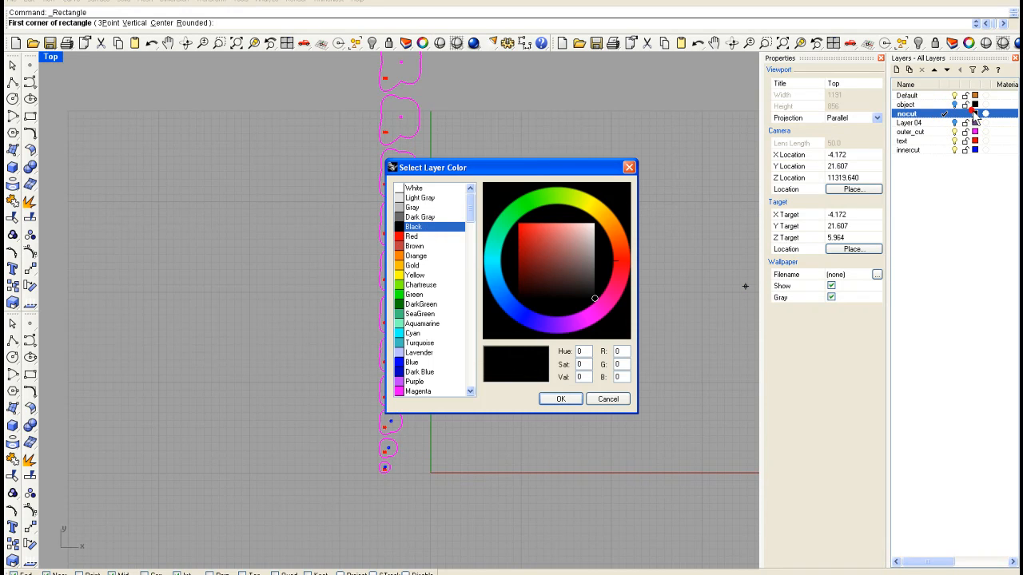
click(412, 333)
click(563, 400)
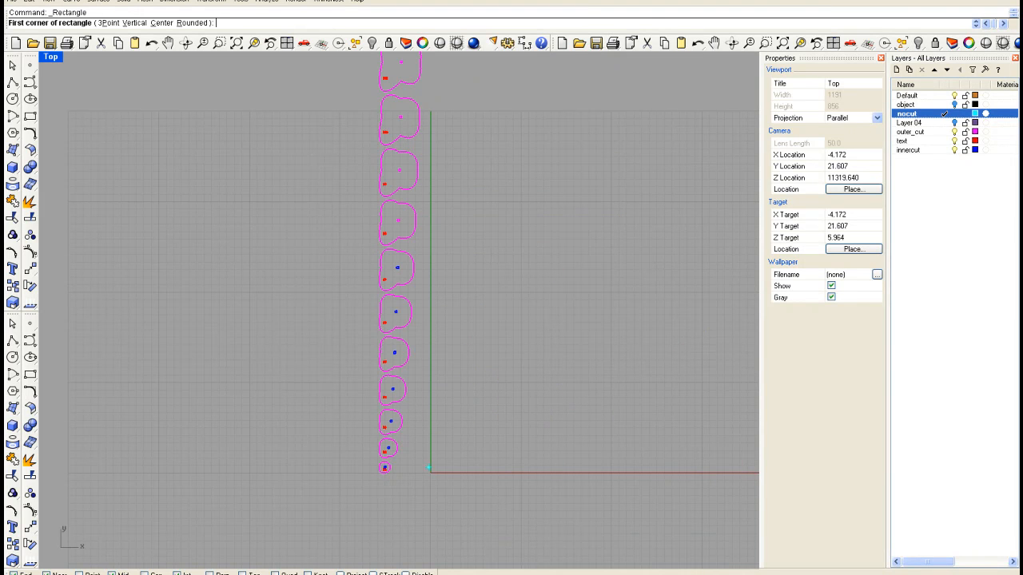
Step: Draw a 48 by 48 rectangle with its first corner at the origin
click(430, 473)
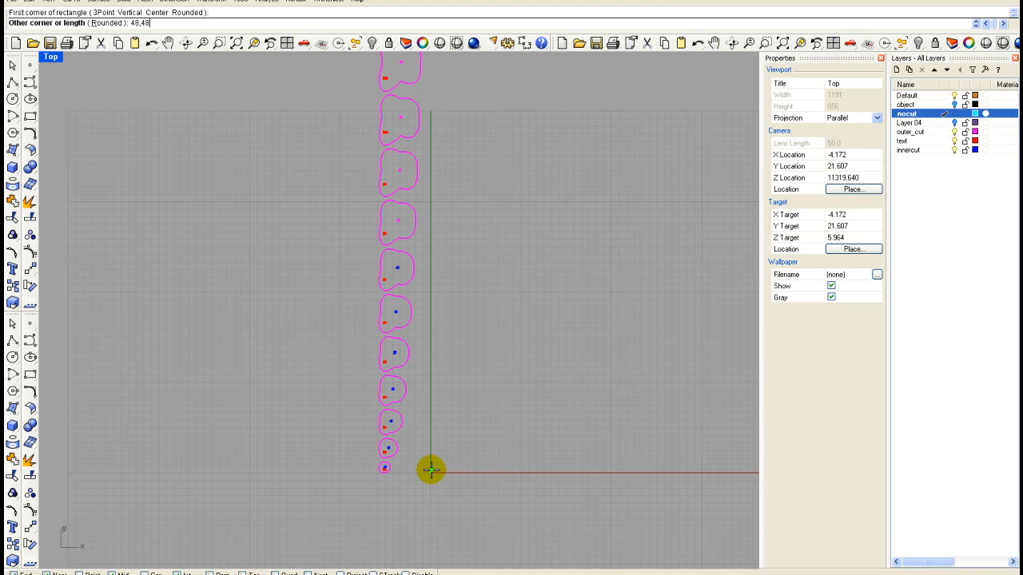
text(48,48)
key(Return)
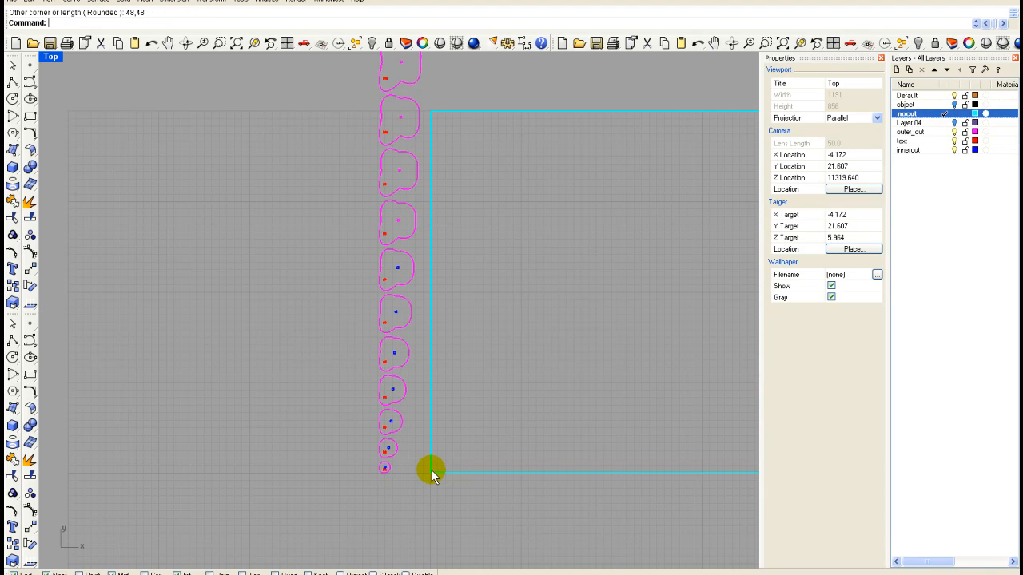
Step: Group all curves of section B1 and move the group just inside the cyan rectangle's corner at the origin
scroll(434, 416, down, 4)
scroll(428, 428, up, 6)
scroll(427, 432, down, 3)
scroll(427, 413, up, 3)
drag(383, 438, 425, 399)
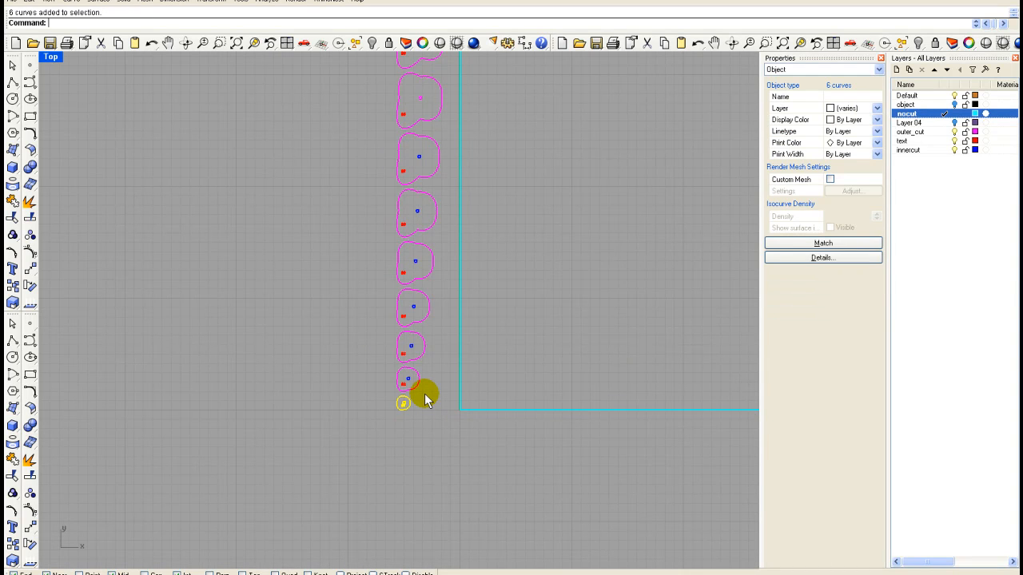
key(ctrl+g)
mouse_move(459, 388)
mouse_down()
mouse_move(491, 401)
mouse_move(473, 399)
mouse_up()
Step: Group the curves of sections B2 and B3 separately and place both in a row beside B1 along the rectangle's lower edge
drag(379, 410, 434, 373)
key(ctrl+g)
drag(406, 382, 491, 402)
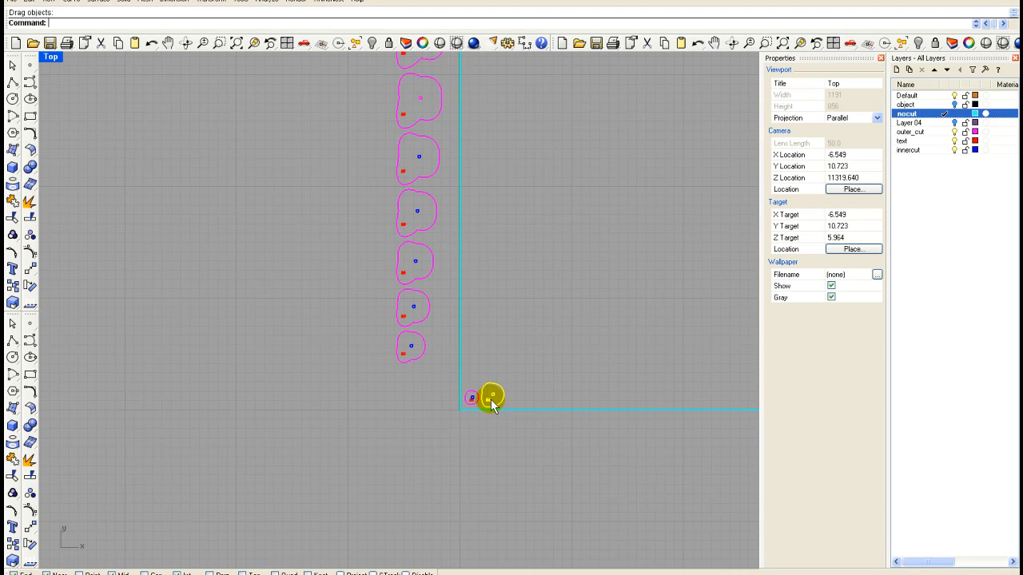
drag(376, 393, 437, 329)
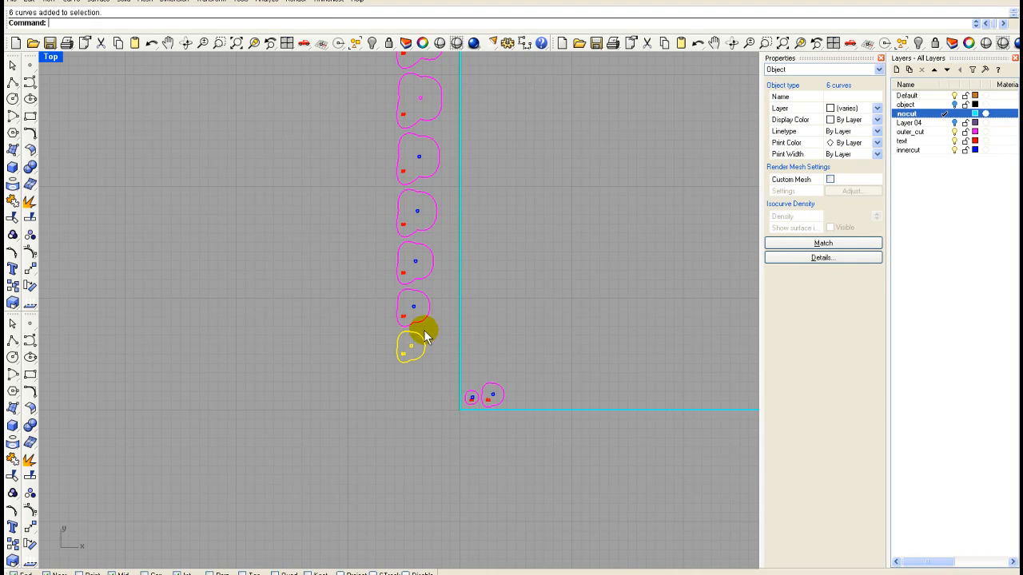
key(ctrl+g)
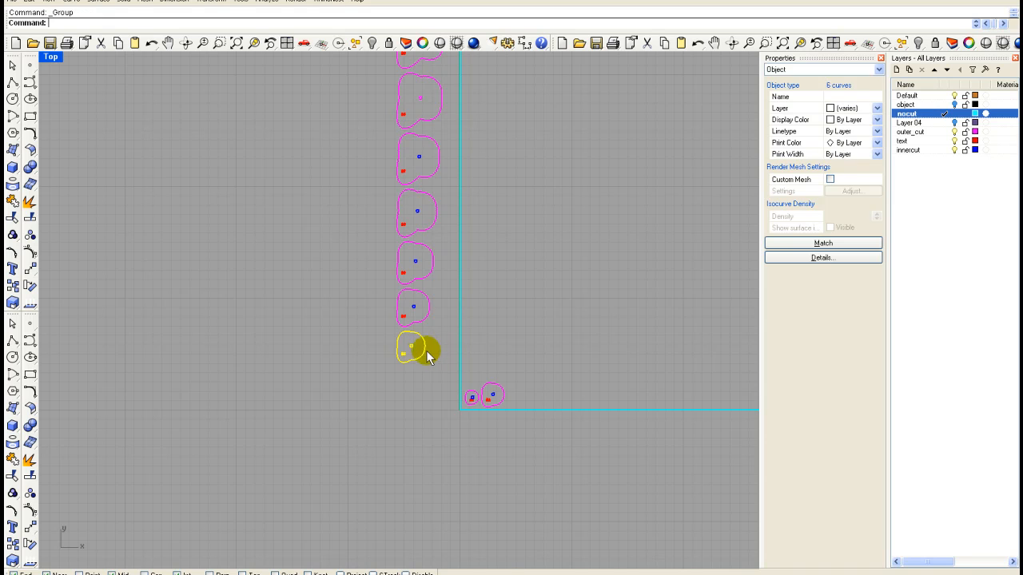
drag(412, 345, 523, 390)
Step: Examine how the placed sections B1 to B3 and the remaining column compare with the space inside the rectangle
scroll(523, 389, down, 6)
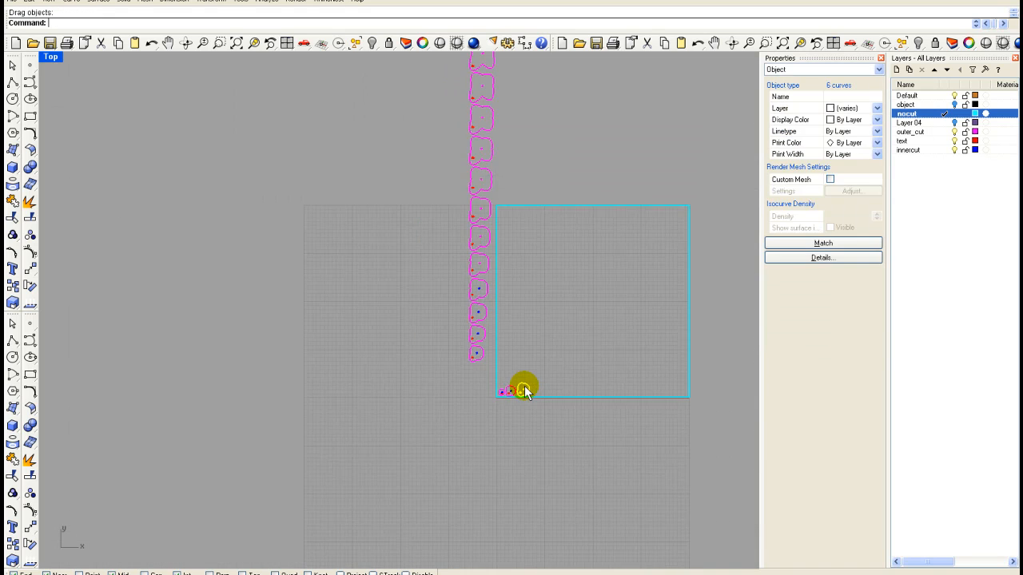
scroll(523, 386, down, 4)
scroll(523, 381, up, 5)
scroll(508, 393, up, 8)
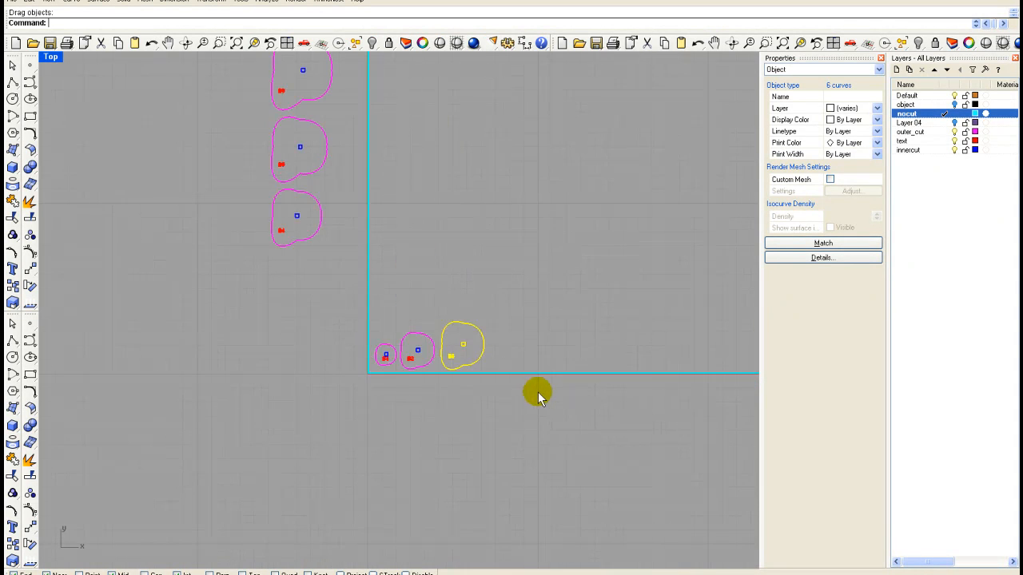
click(384, 416)
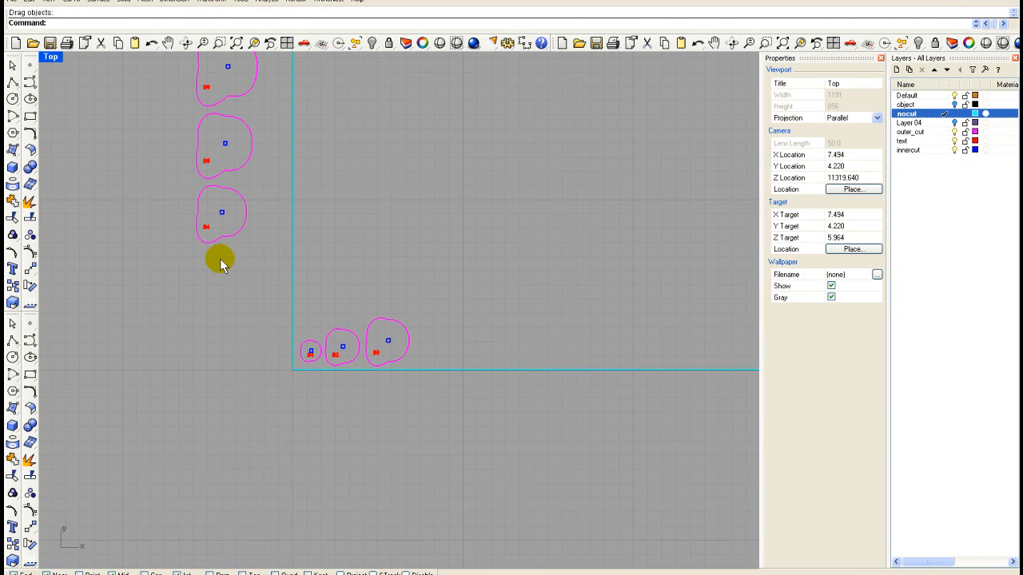
right_drag(498, 226, 399, 337)
scroll(435, 304, down, 5)
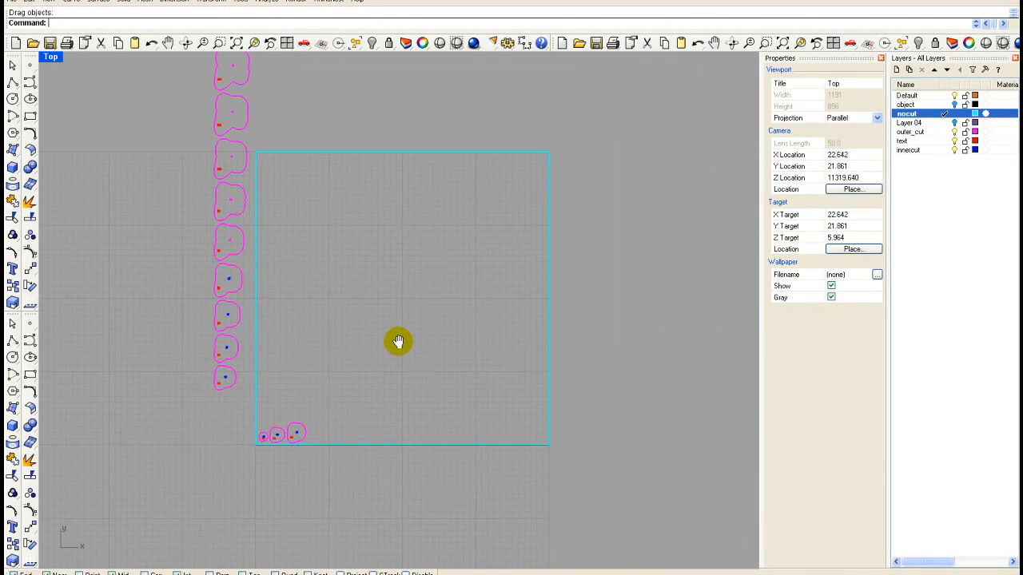